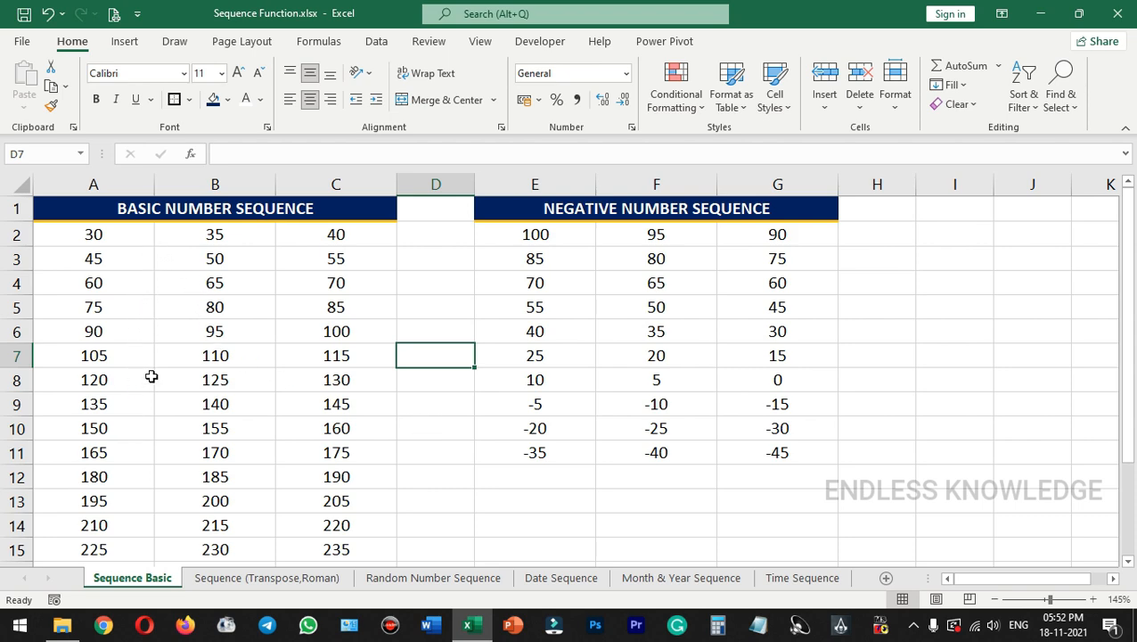
Look through the workbook's sheets with the finished random number, date, month and year sequence examples.
key("ctrl+Page_Down")
key("ctrl+Page_Down")
key("ctrl+Page_Down")
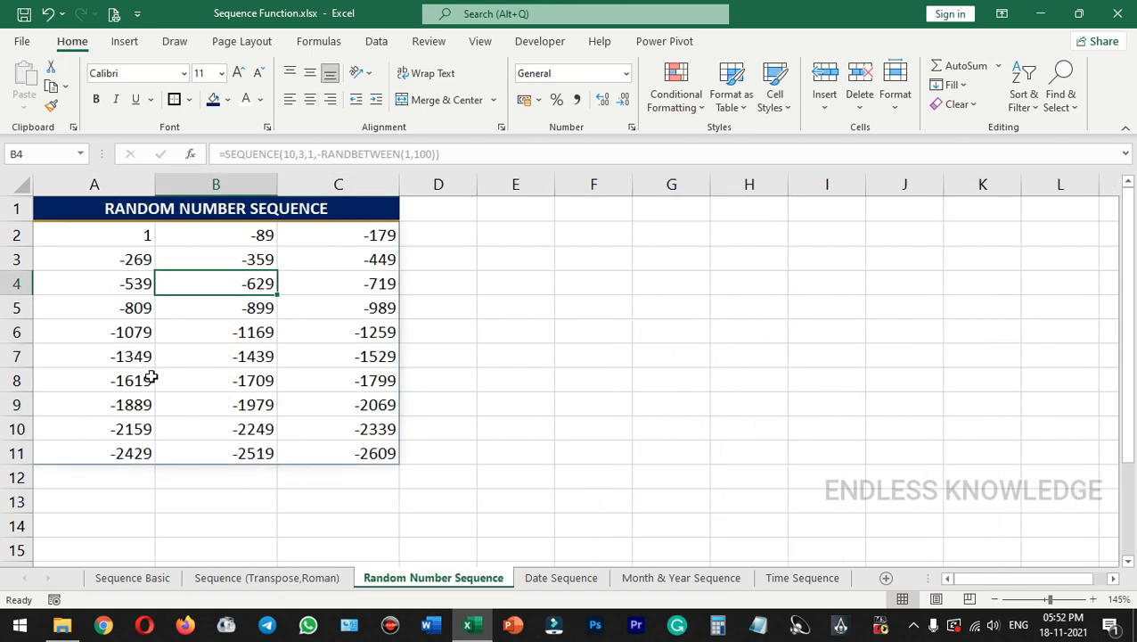
key("ctrl+Page_Down")
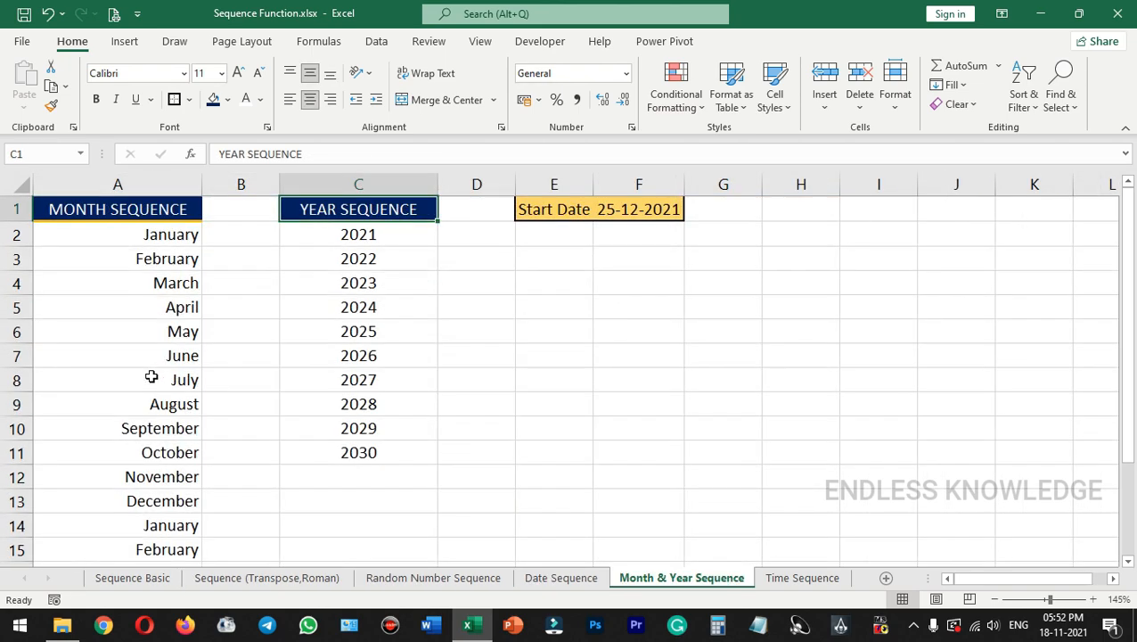
key("ctrl+Page_Down")
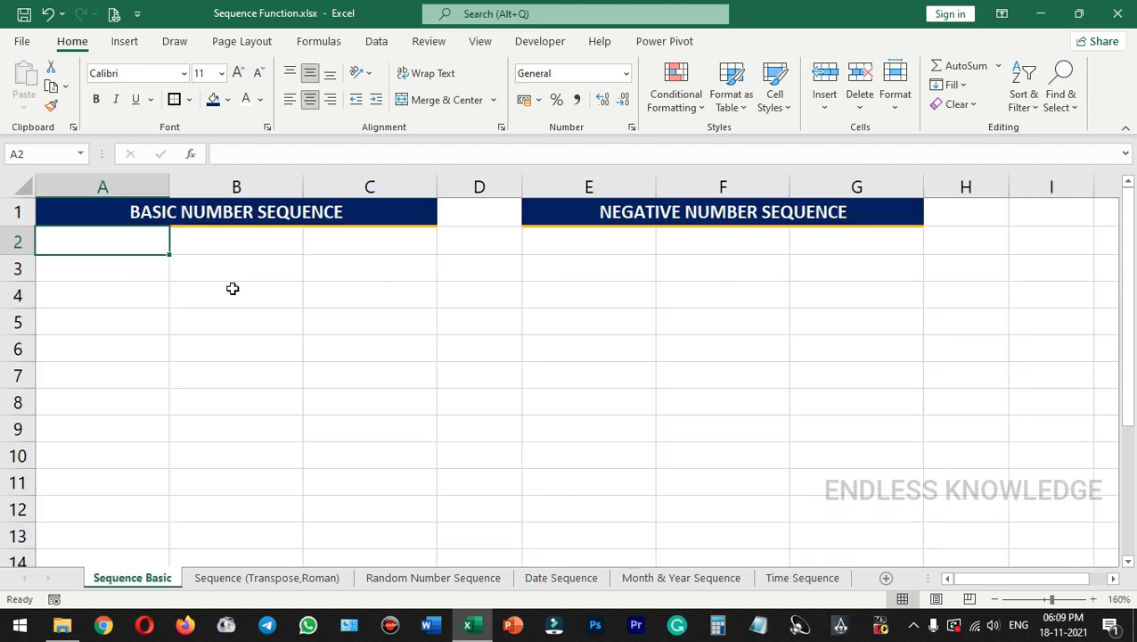
Generate a 12-row number sequence under BASIC NUMBER SEQUENCE by entering =SEQUENCE(12) in cell A2.
type("=seq")
key("Tab")
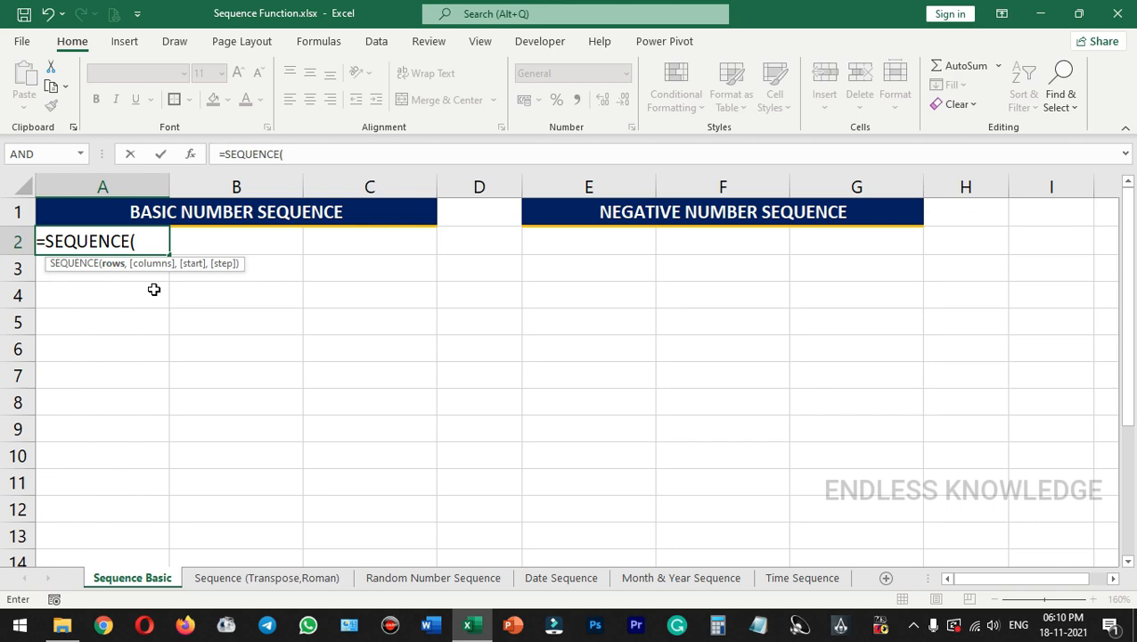
type("12)")
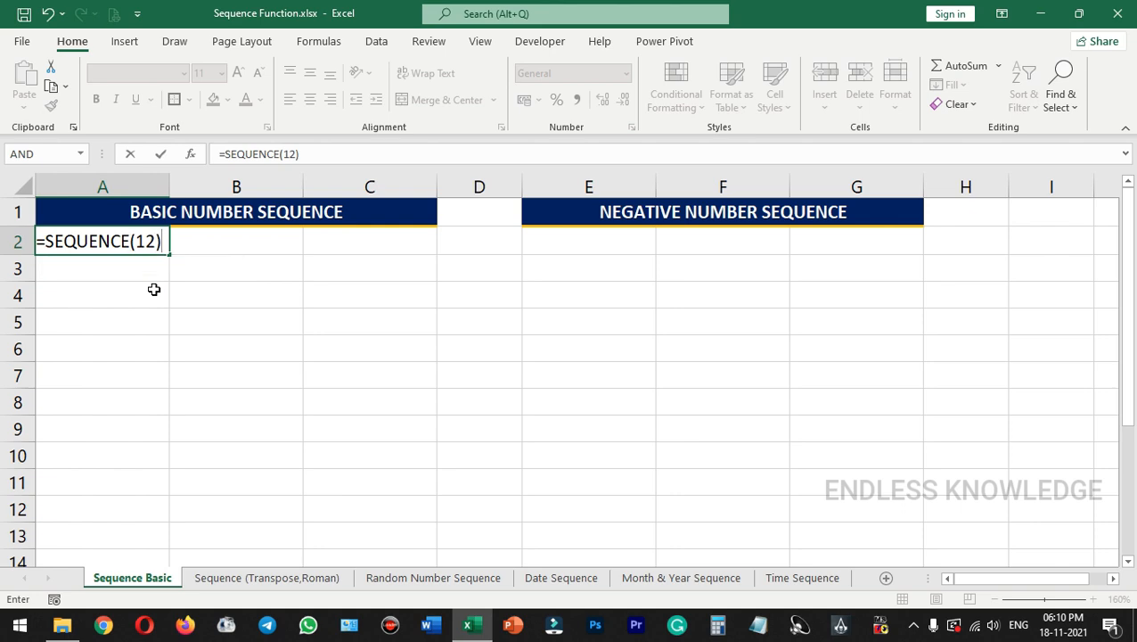
key("Return")
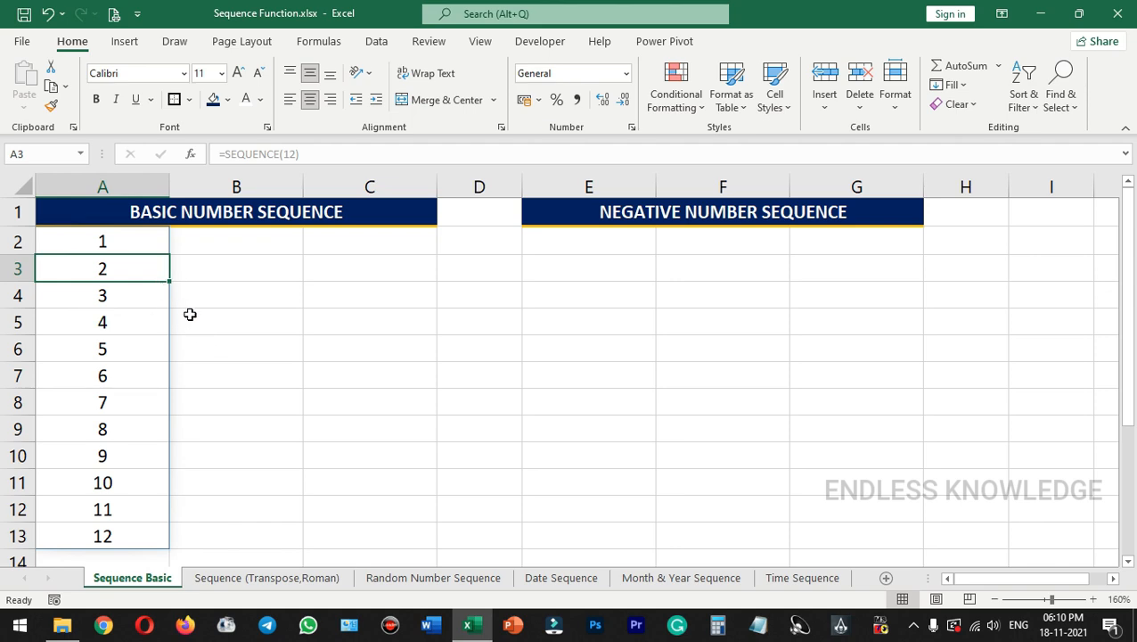
Extend the sequence formula in A2 with a columns argument of 2, making it =SEQUENCE(12,2).
double_click(129, 242)
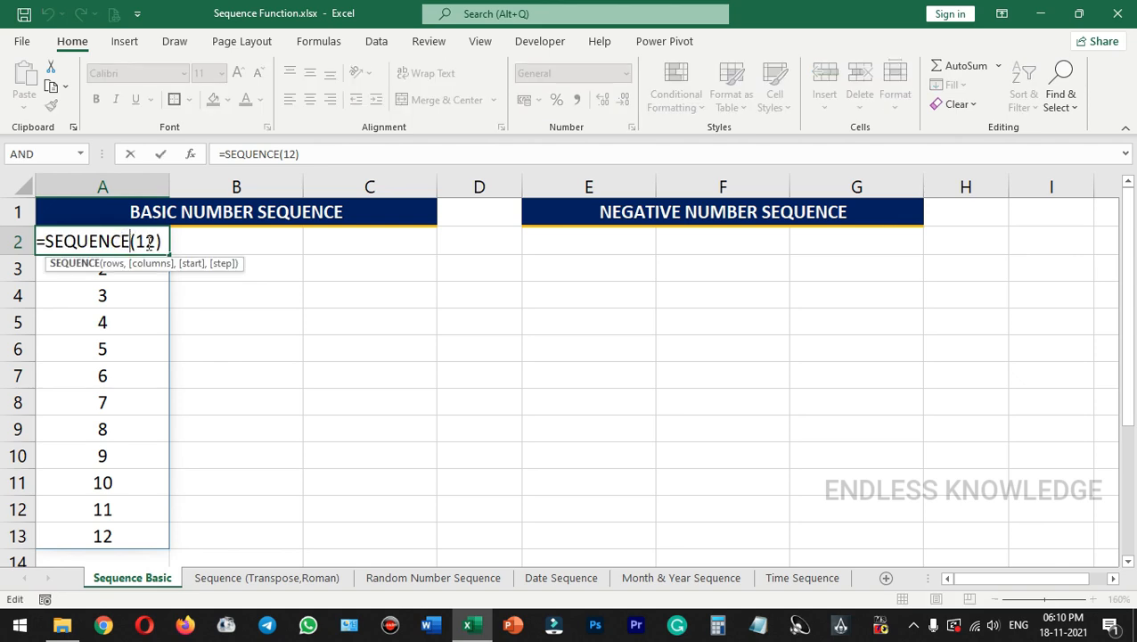
left_click(156, 241)
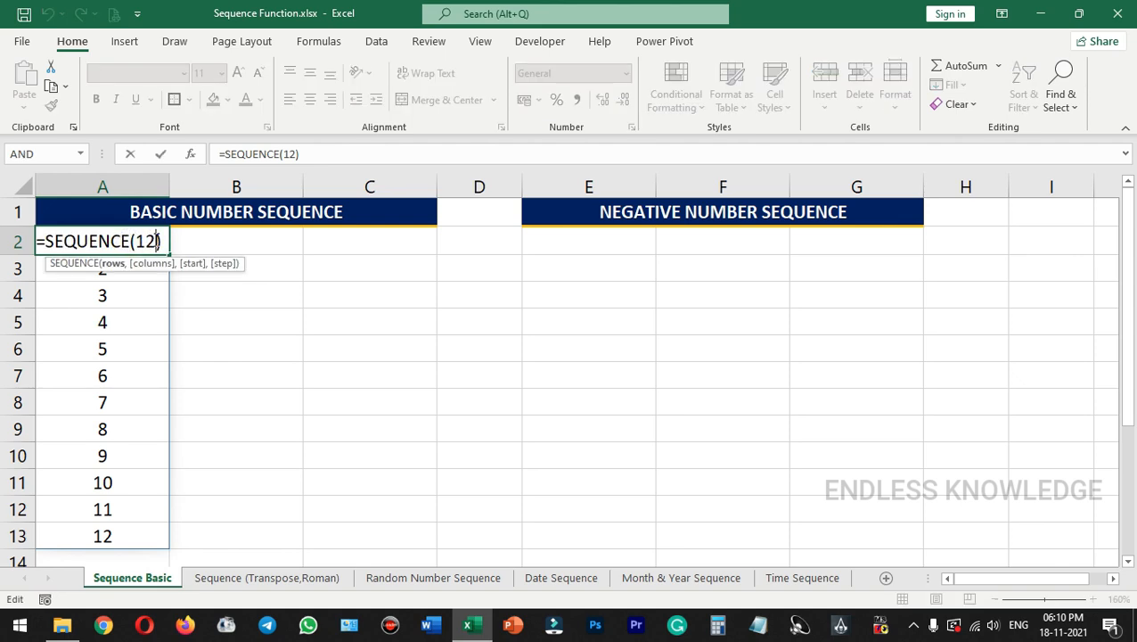
type(",")
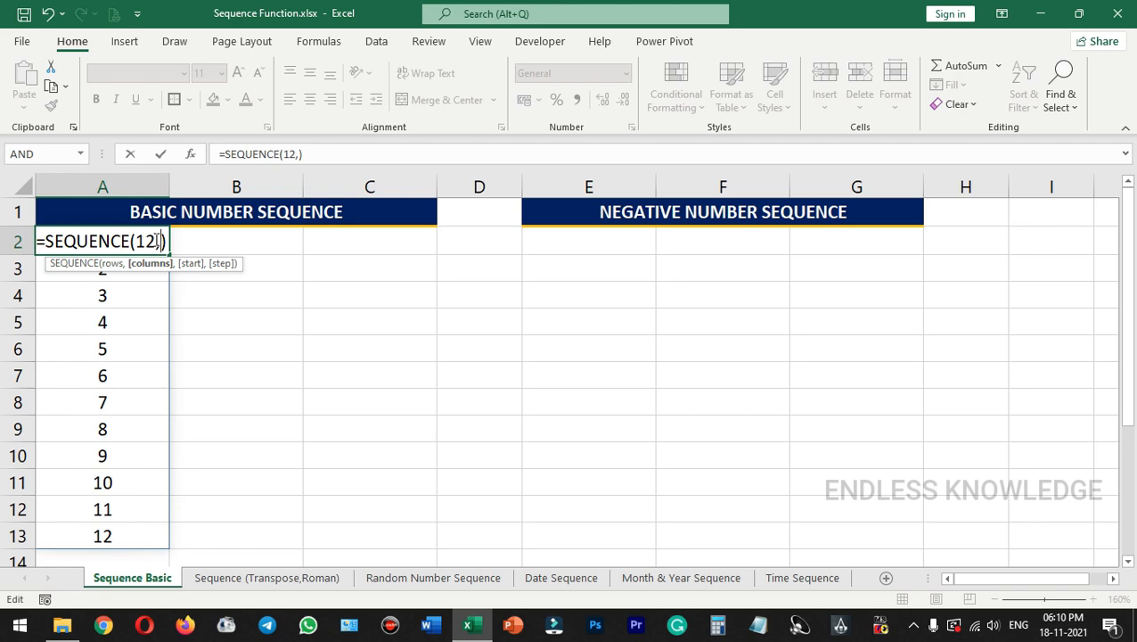
type("2")
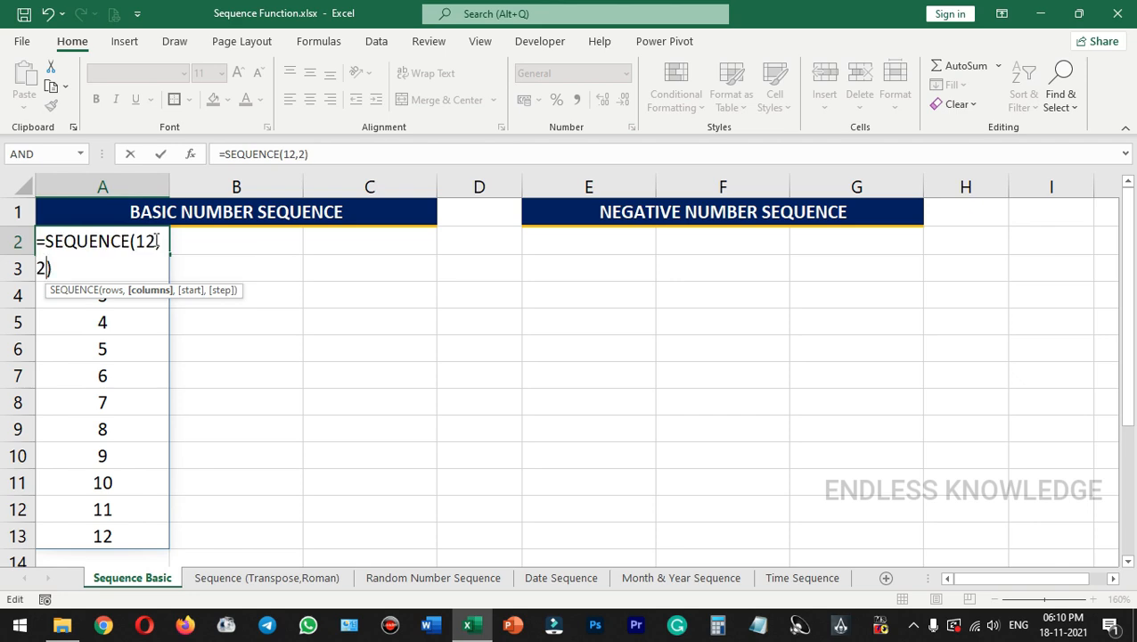
key("Return")
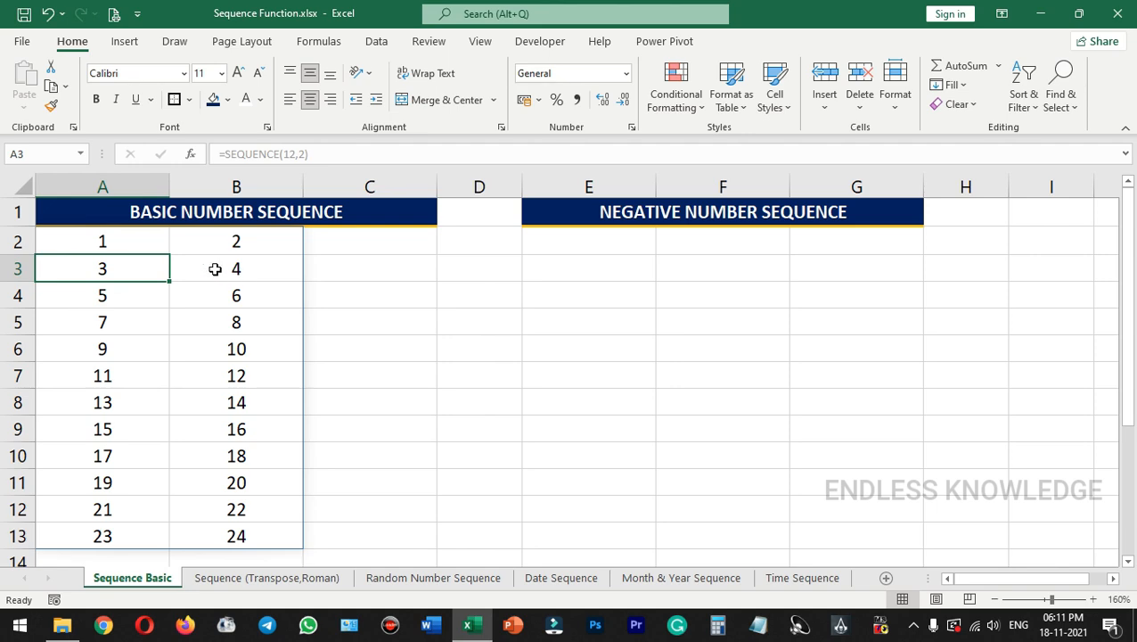
Replace the formula in A2 with =SEQUENCE(10,3,10) for 10 rows and 3 columns starting at 10.
left_click(140, 245)
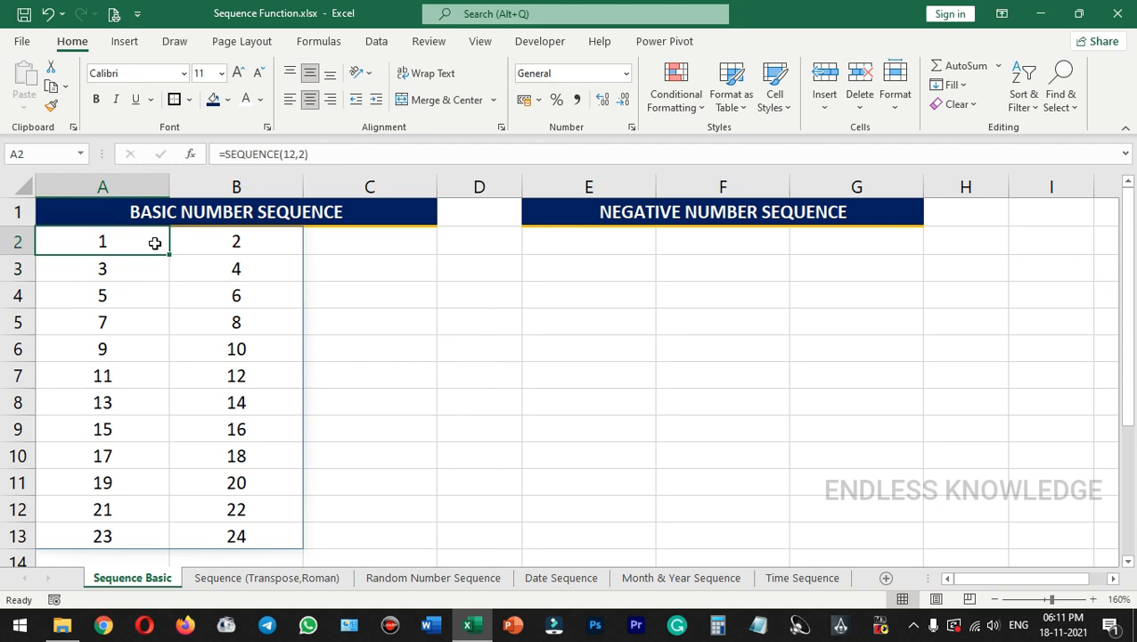
type("=seq")
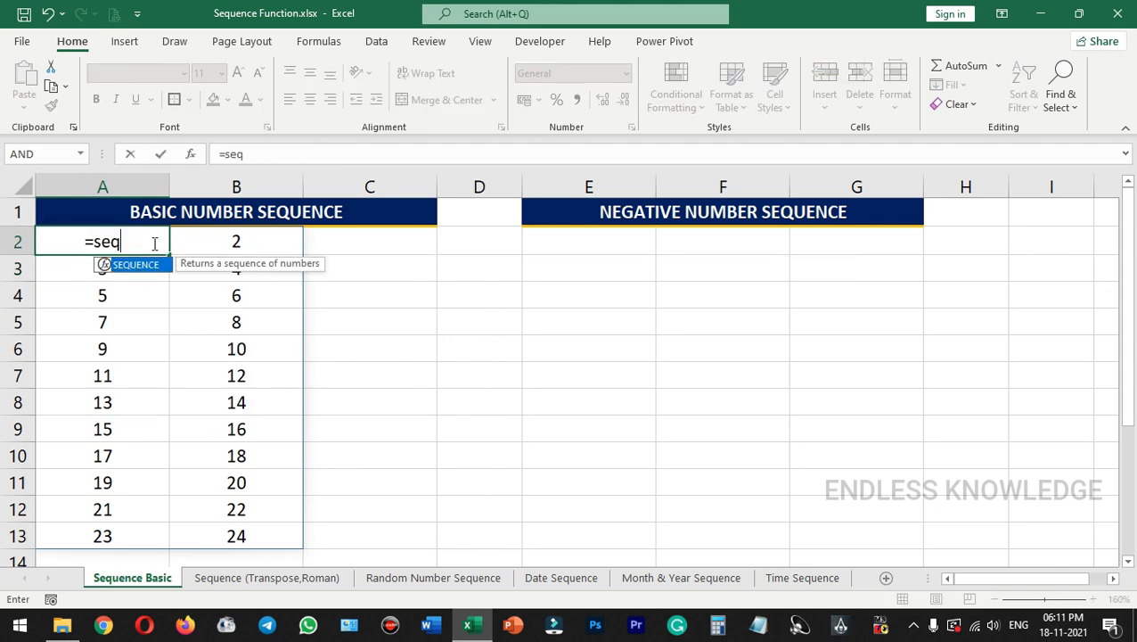
key("Tab")
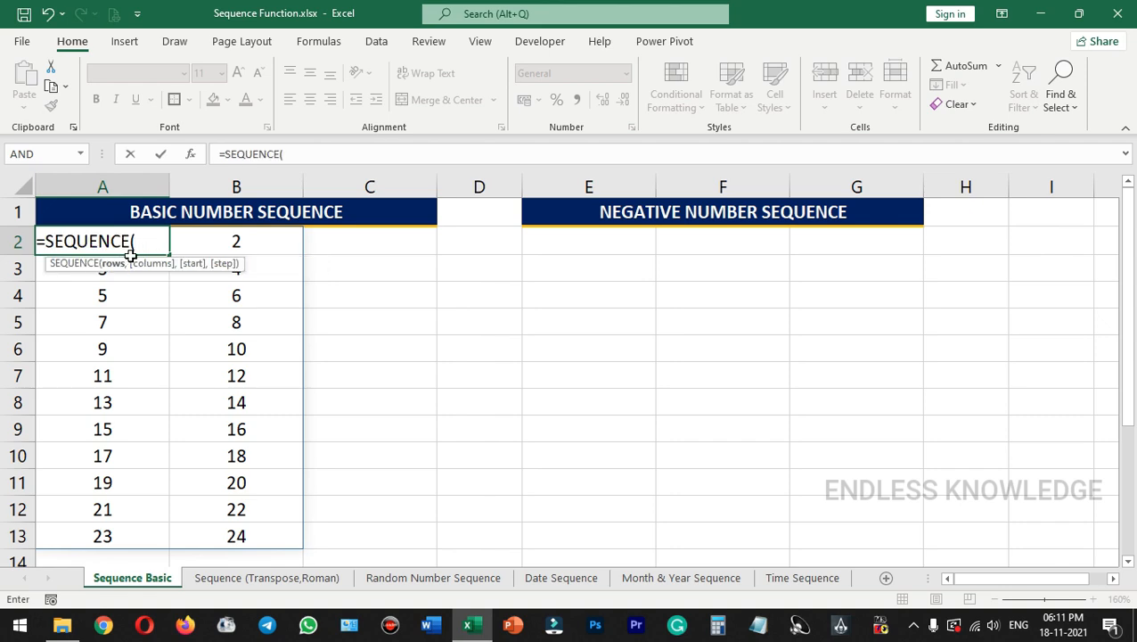
type("10")
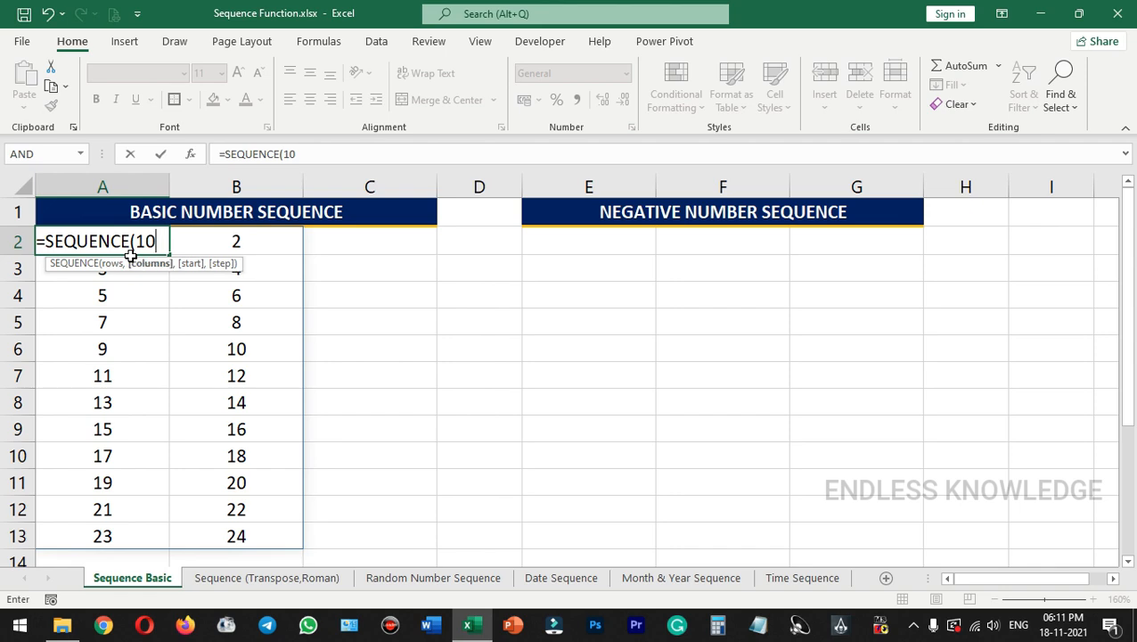
type(",3")
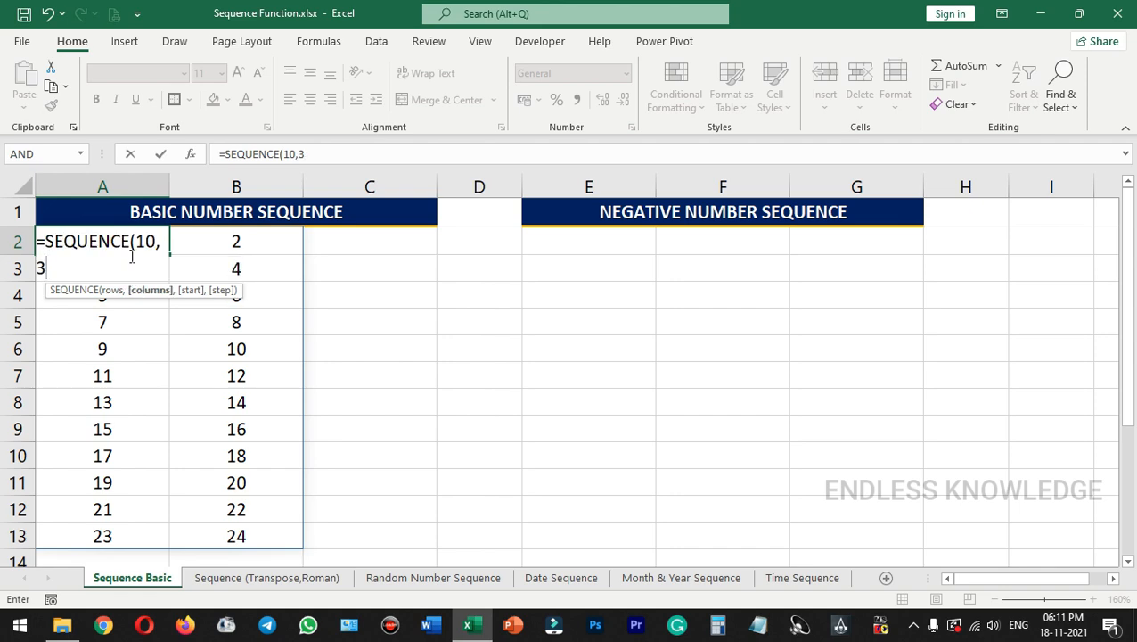
type(",")
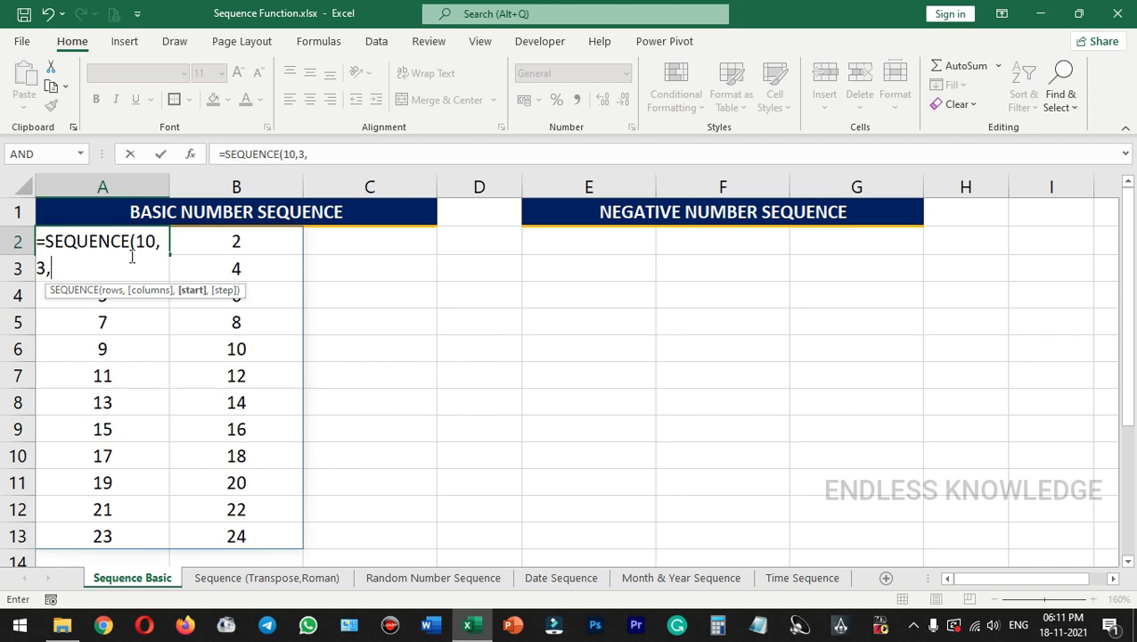
type("10)")
key("Return")
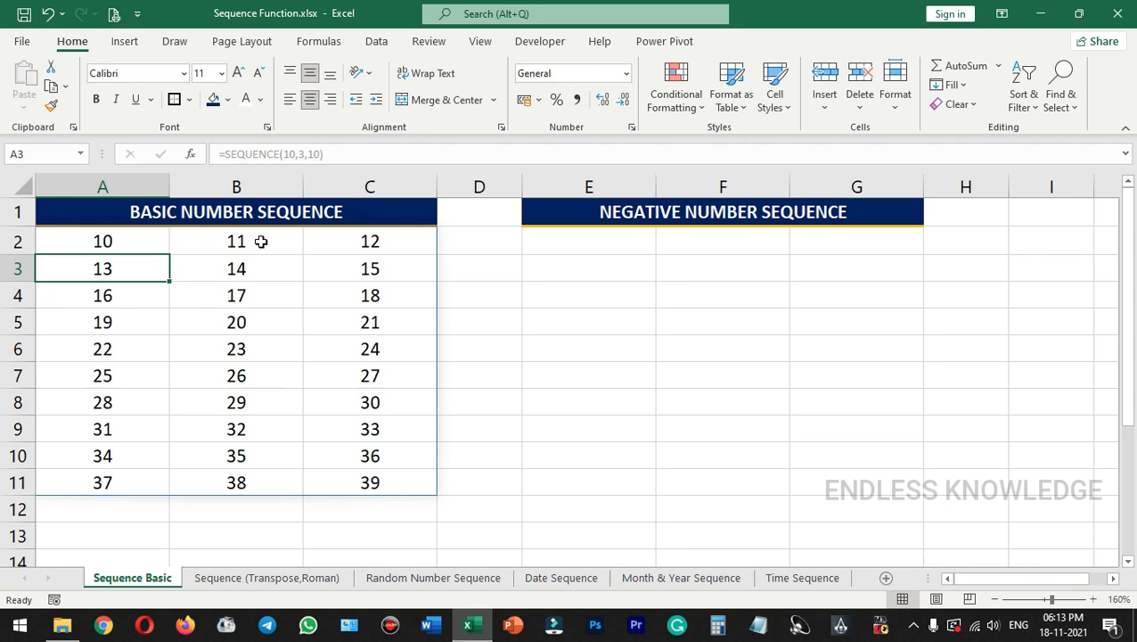
Add a step argument of 5 to the formula in A2, making it =SEQUENCE(10,3,10,5).
left_click(152, 235)
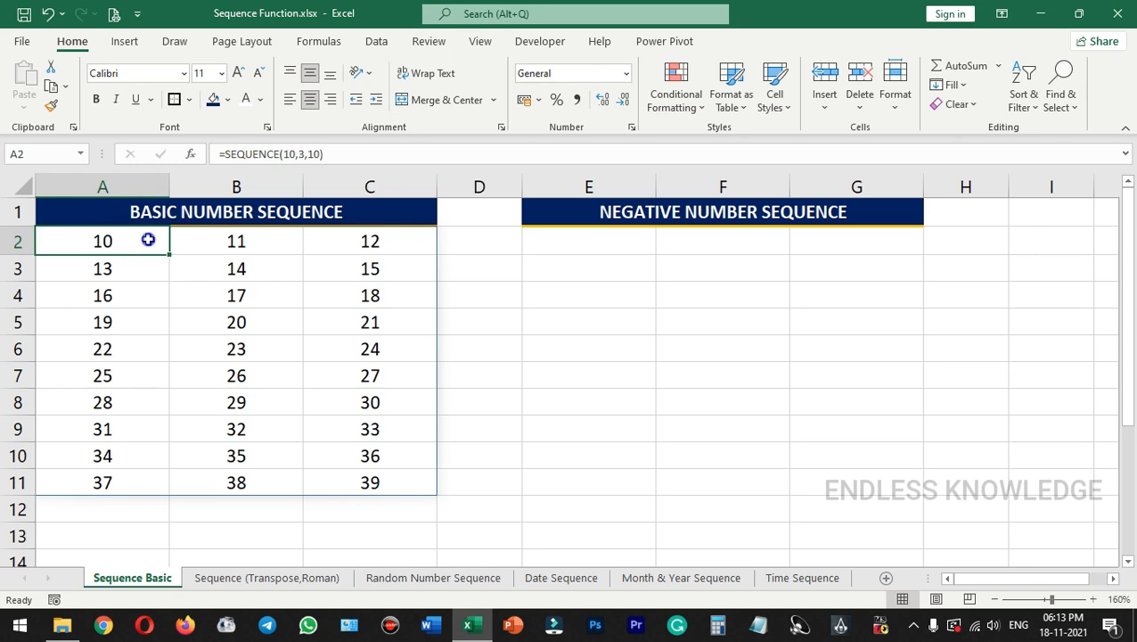
double_click(146, 239)
left_click(74, 266)
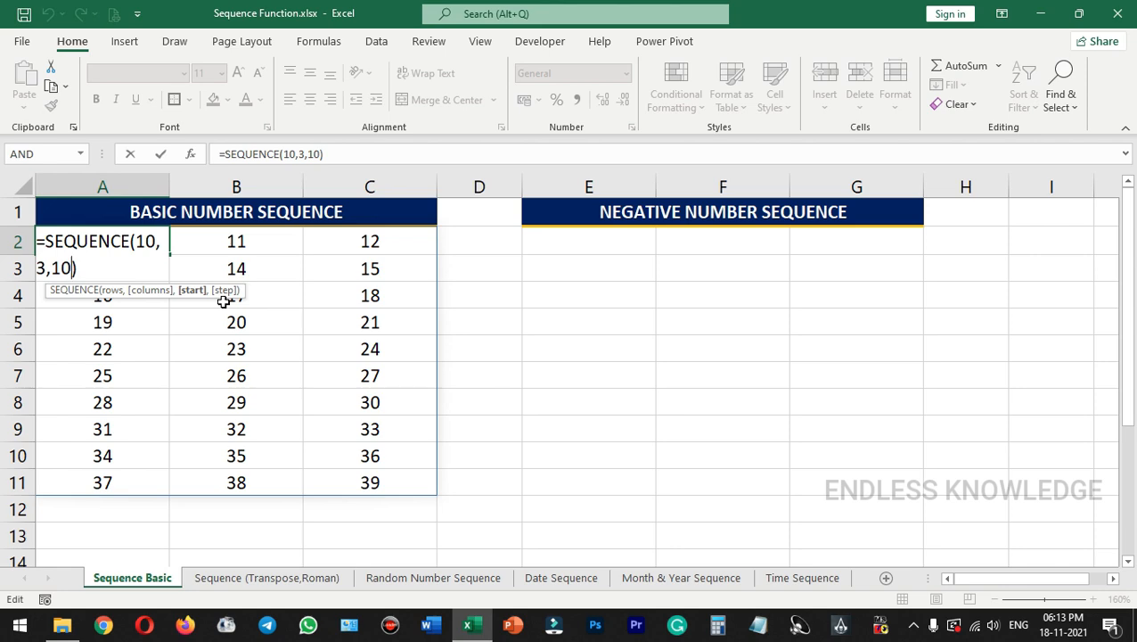
type(",5")
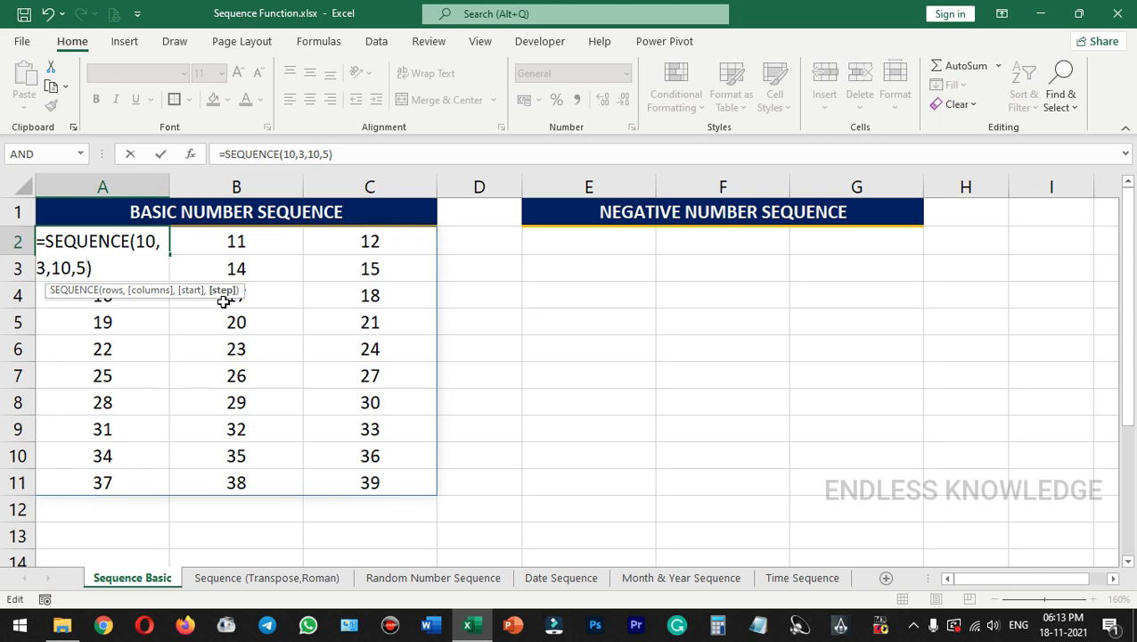
key("Return")
left_click(130, 247)
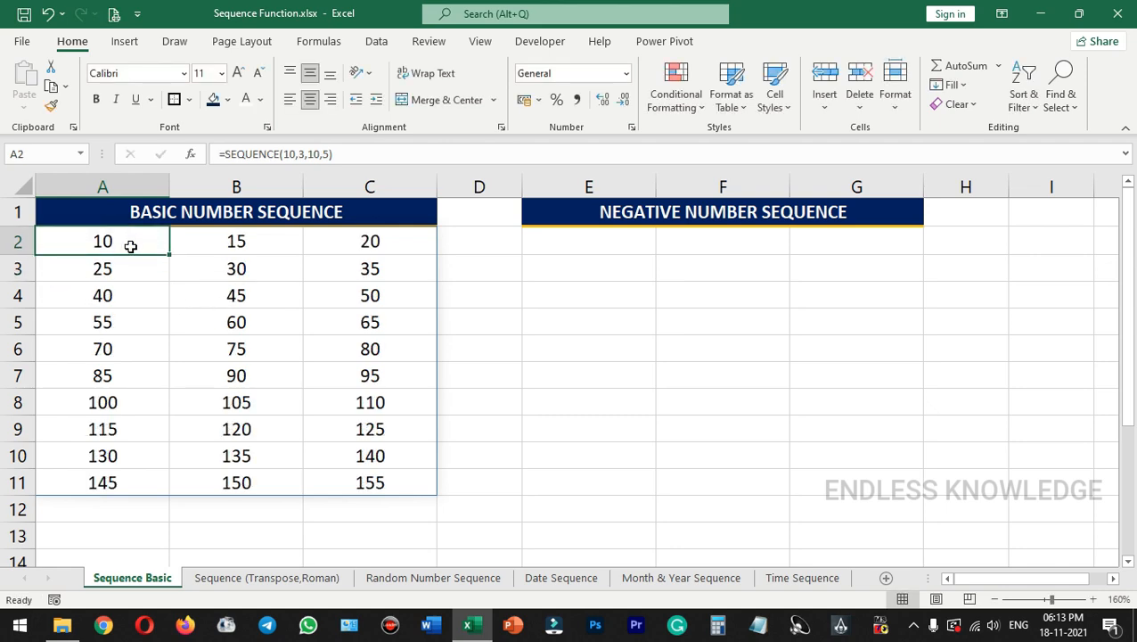
left_click(236, 241)
left_click(364, 239)
left_click(102, 262)
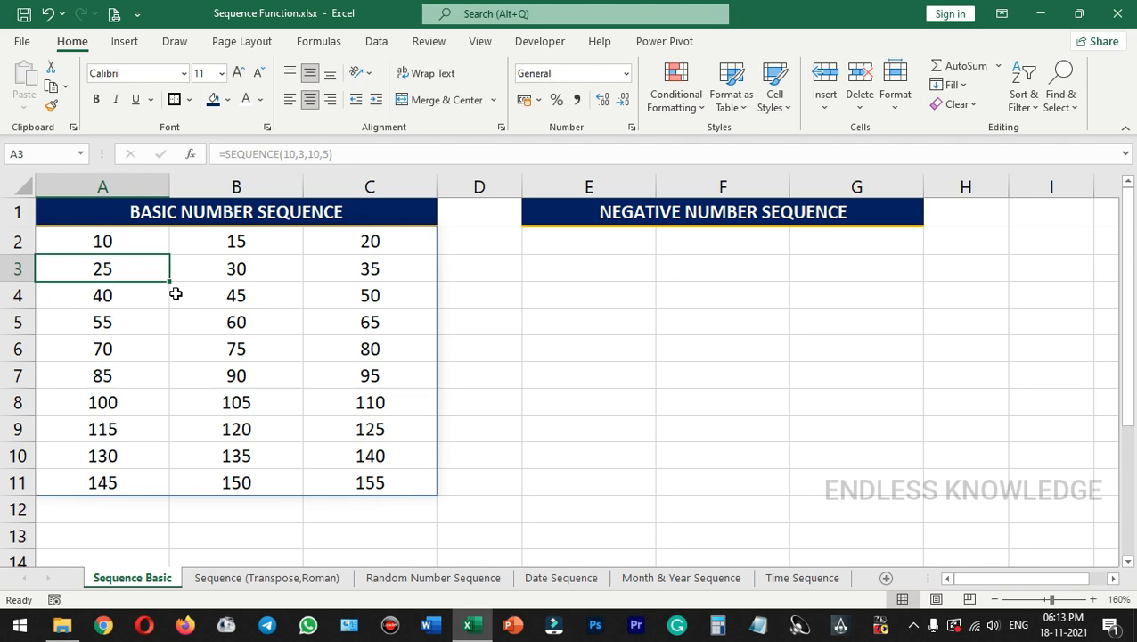
left_click(116, 237)
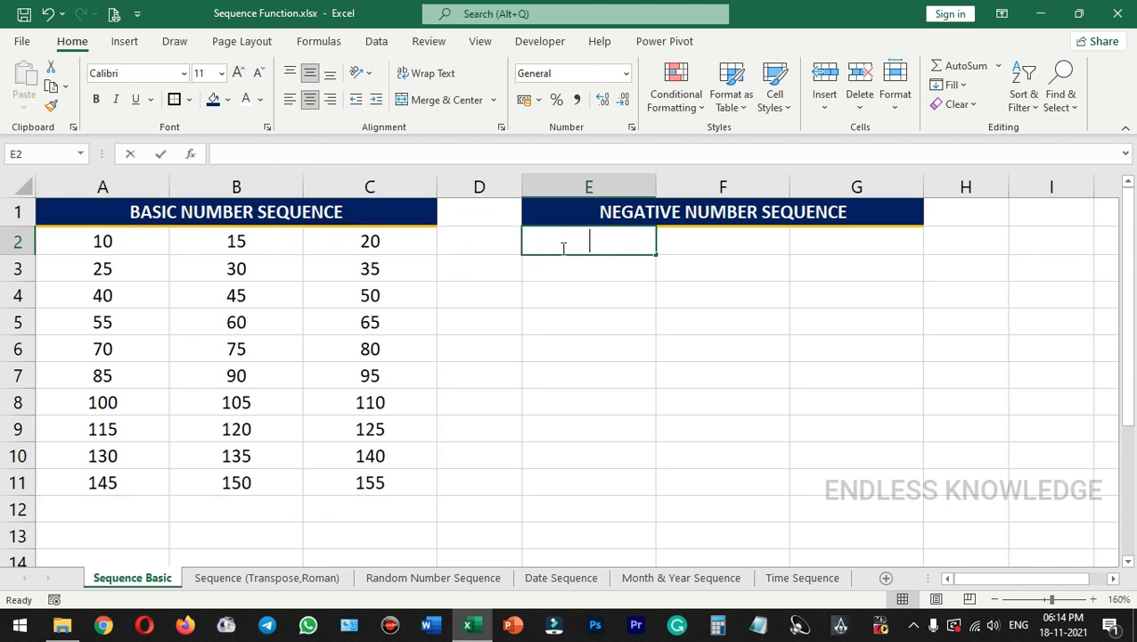
Create a descending sequence under NEGATIVE NUMBER SEQUENCE by entering =SEQUENCE(10,3,100,-1) in cell E2.
type("=seq")
key("Tab")
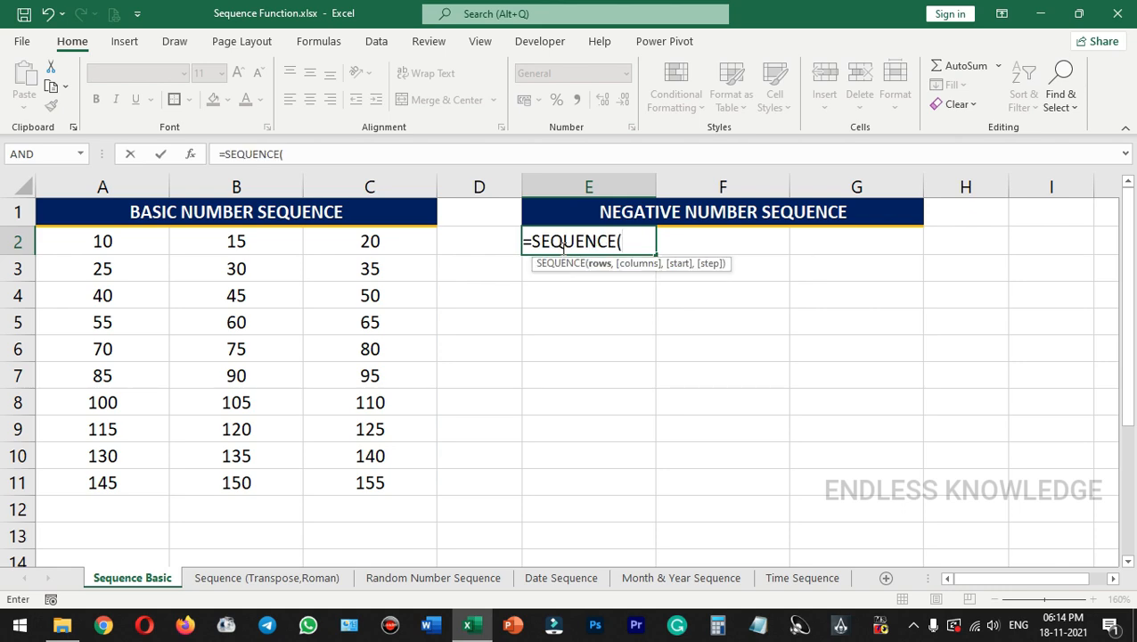
type("10,")
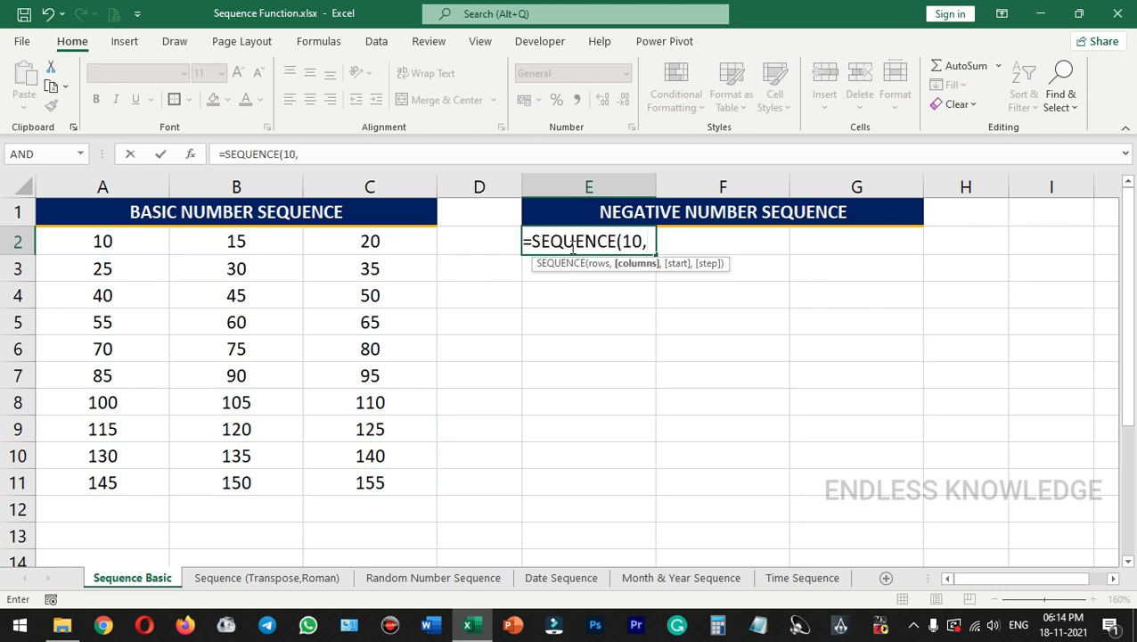
type("3")
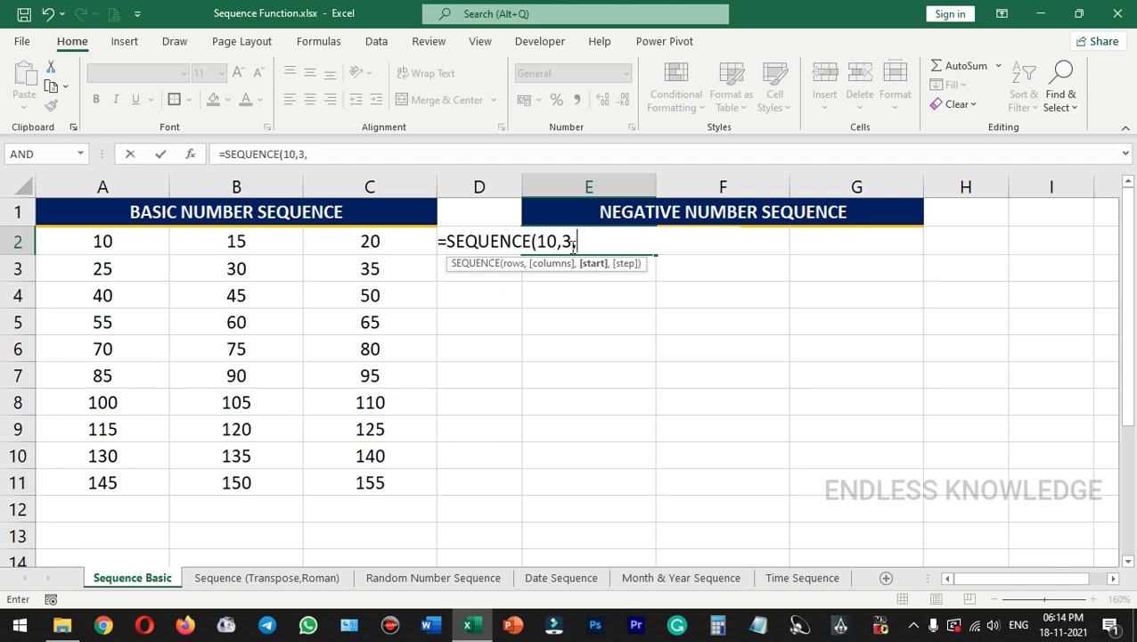
type(",100,")
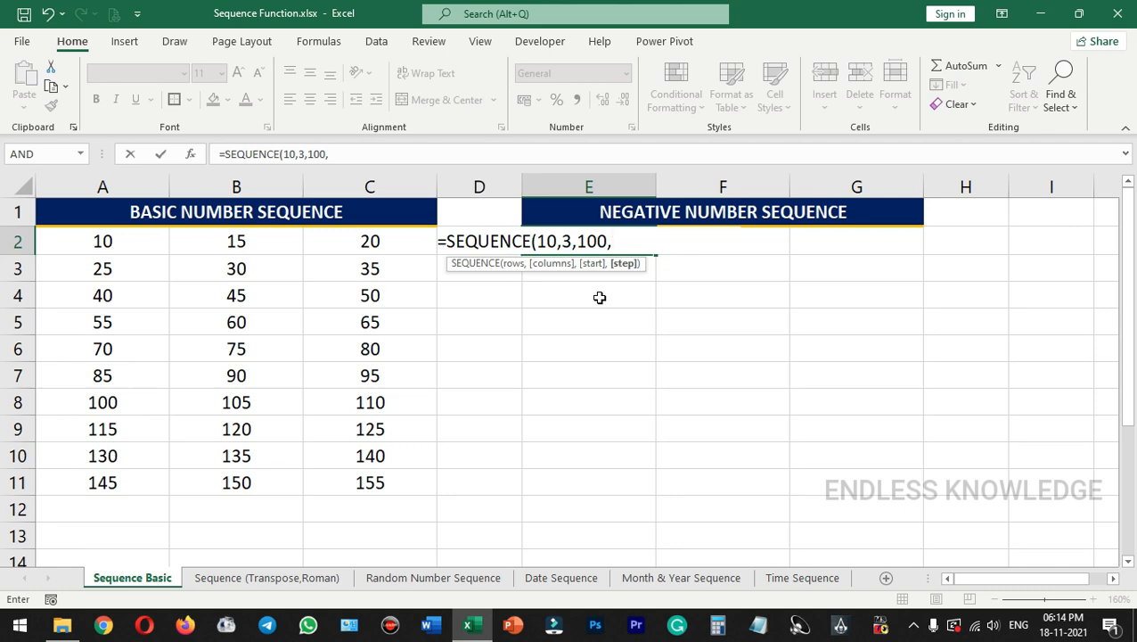
type("-1)")
key("Return")
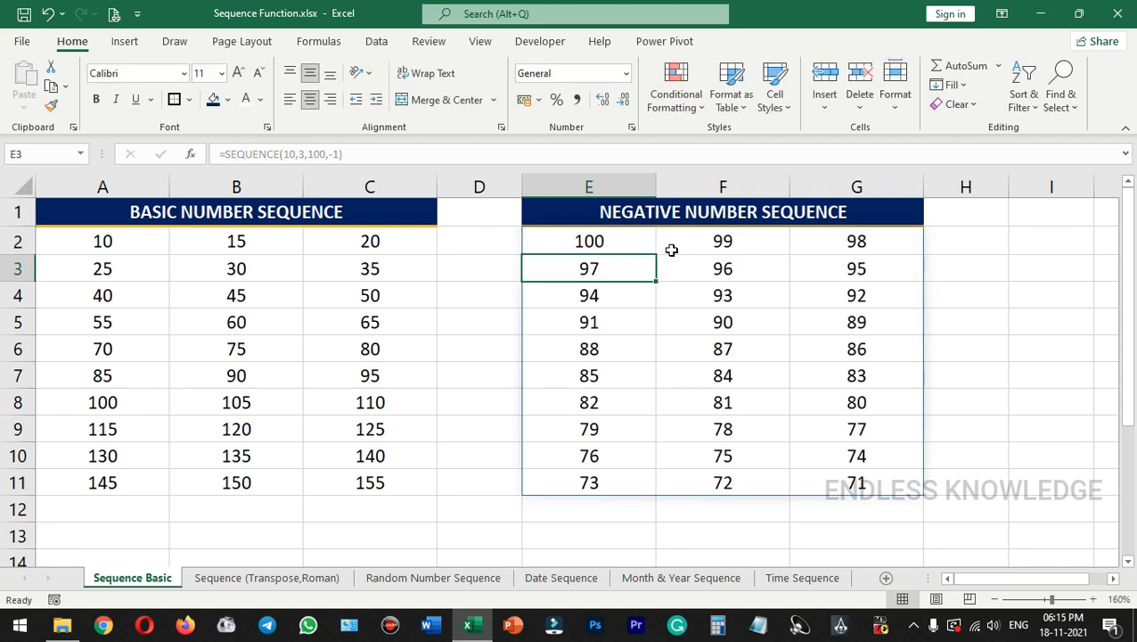
Change the step argument of the sequence formula in E2 to -10.
left_click(599, 241)
left_click(339, 155)
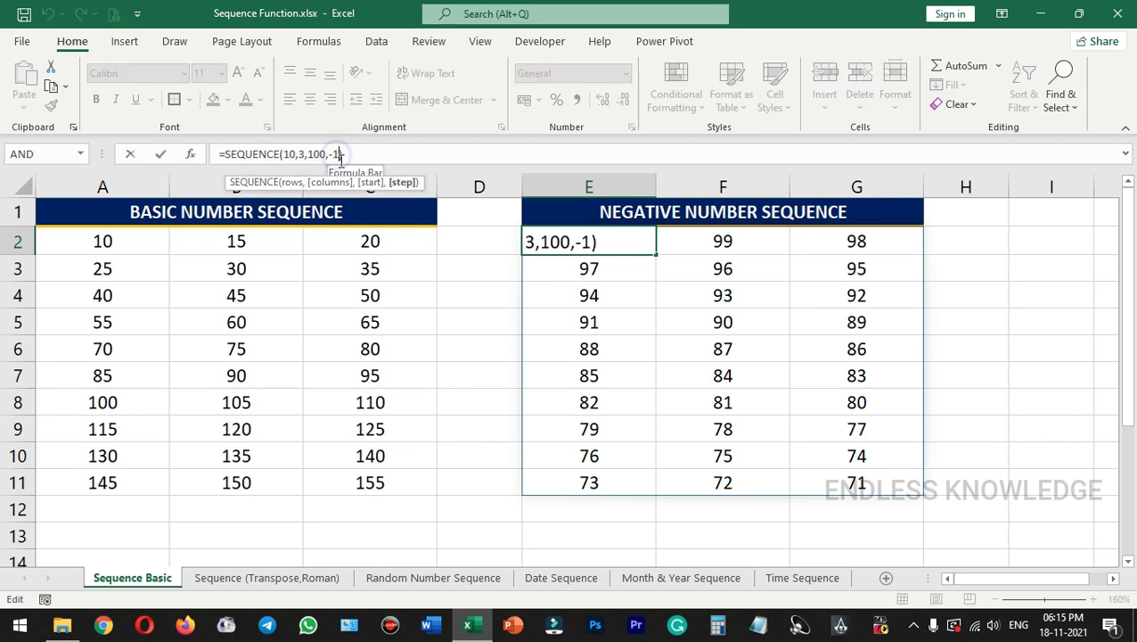
type("0")
key("Return")
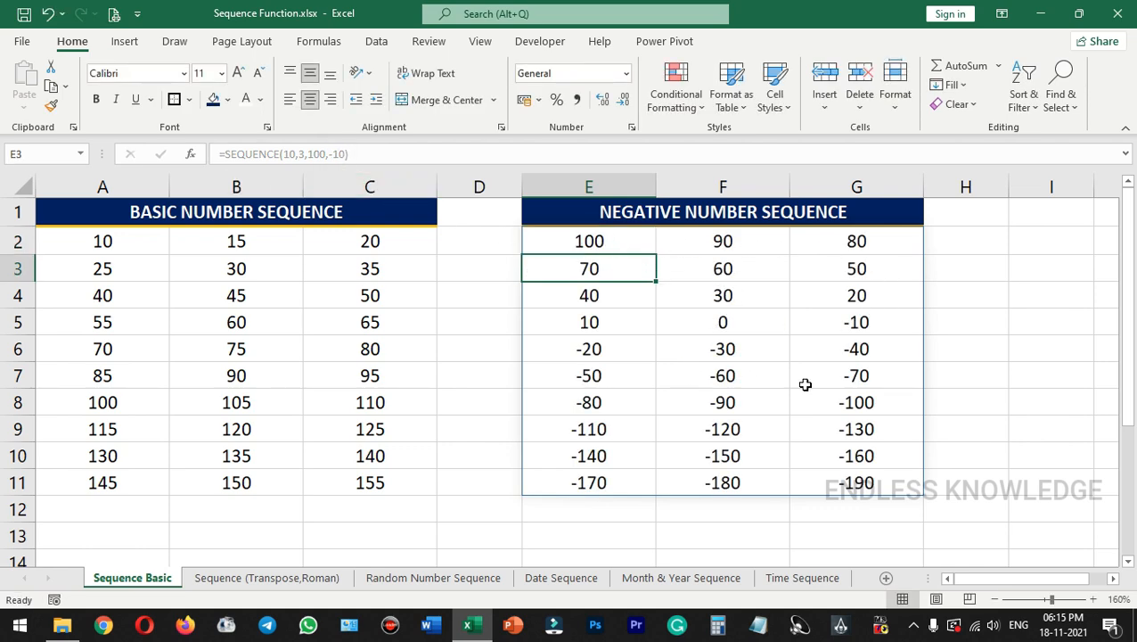
left_click(796, 501)
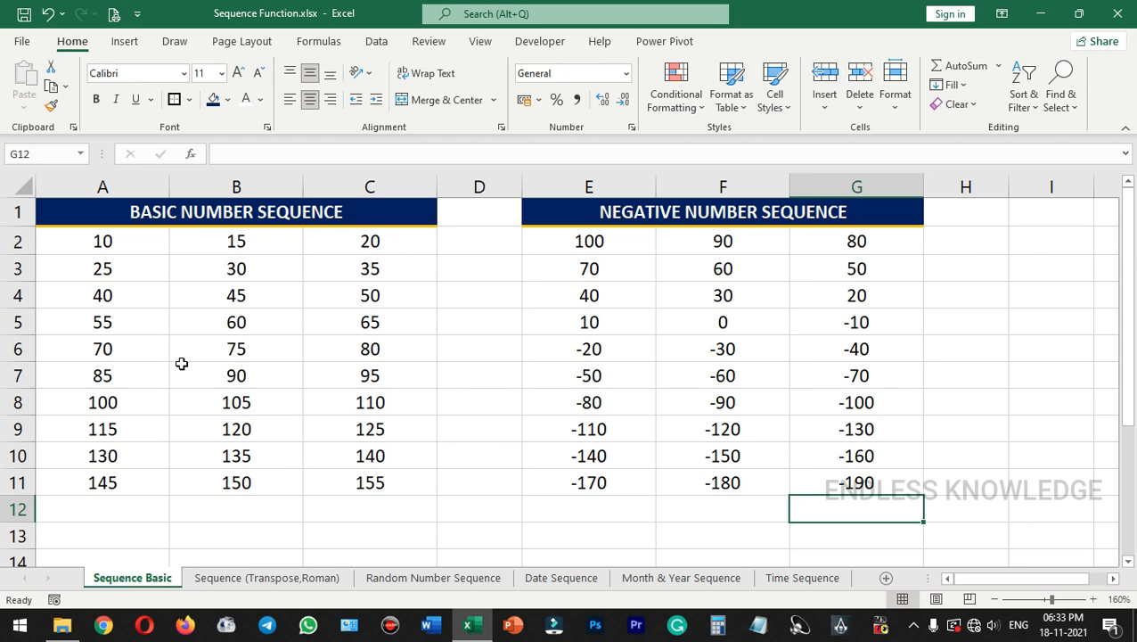
On the Sequence (Transpose,Roman) sheet, enter =TRANSPOSE(SEQUENCE(10,3,100,50)) in cell A2 under TWO DIMENSIONAL SEQUENCE.
left_click(283, 579)
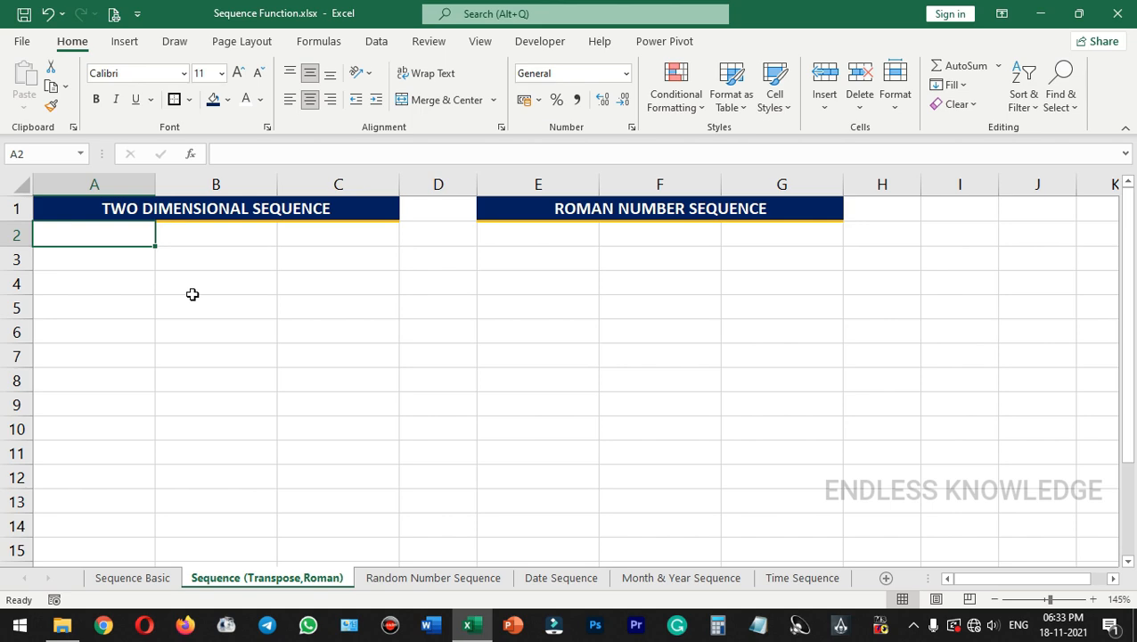
type("=tra")
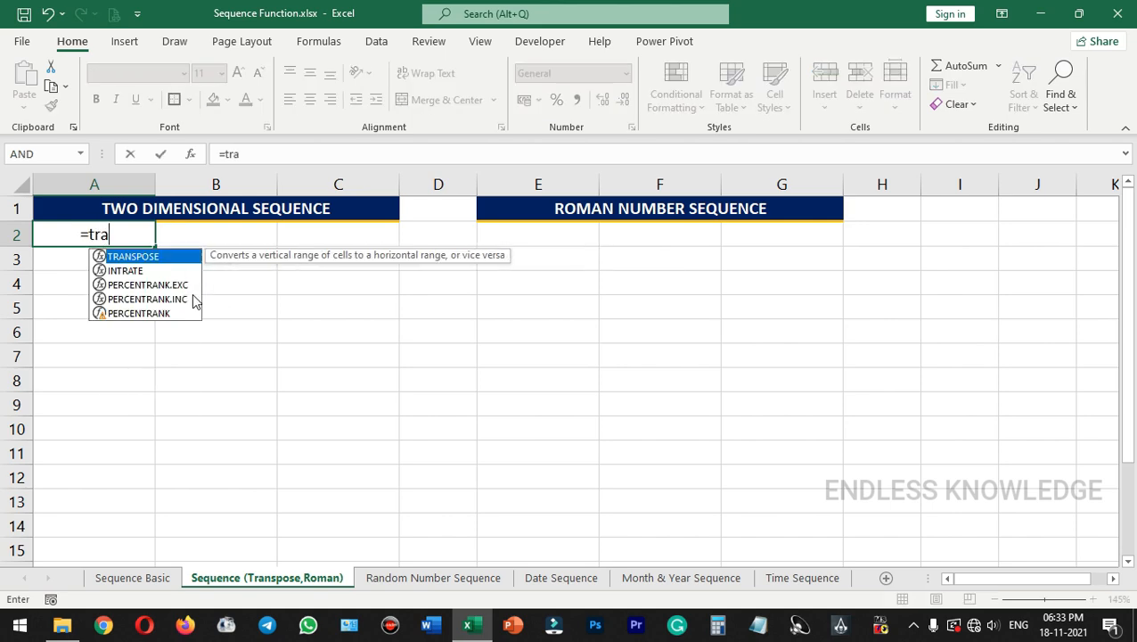
key("Tab")
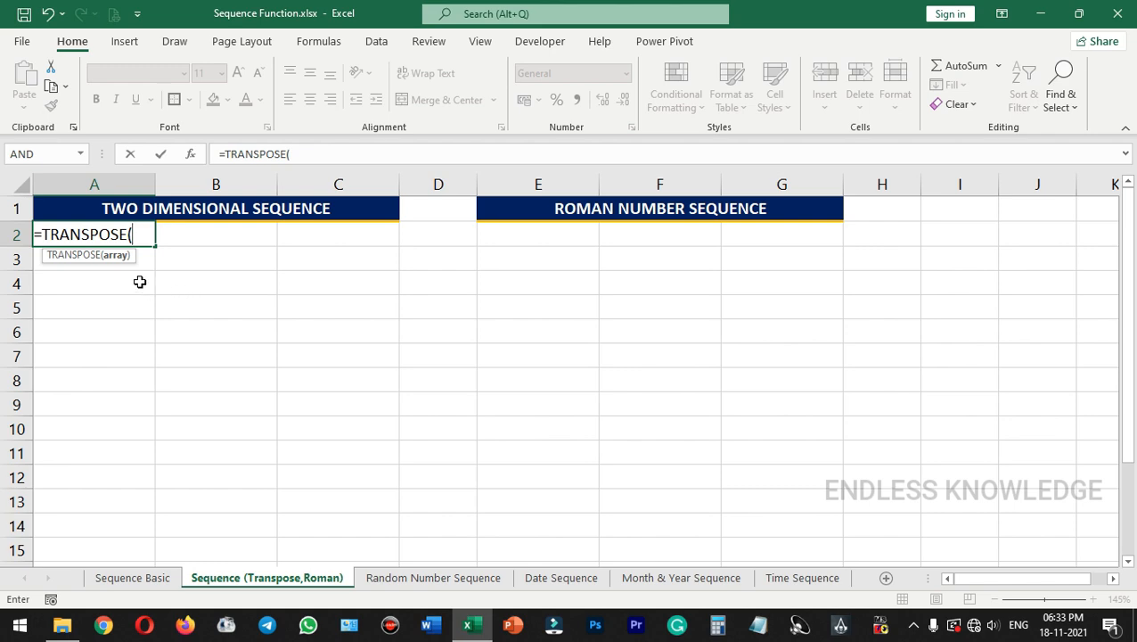
type("seq")
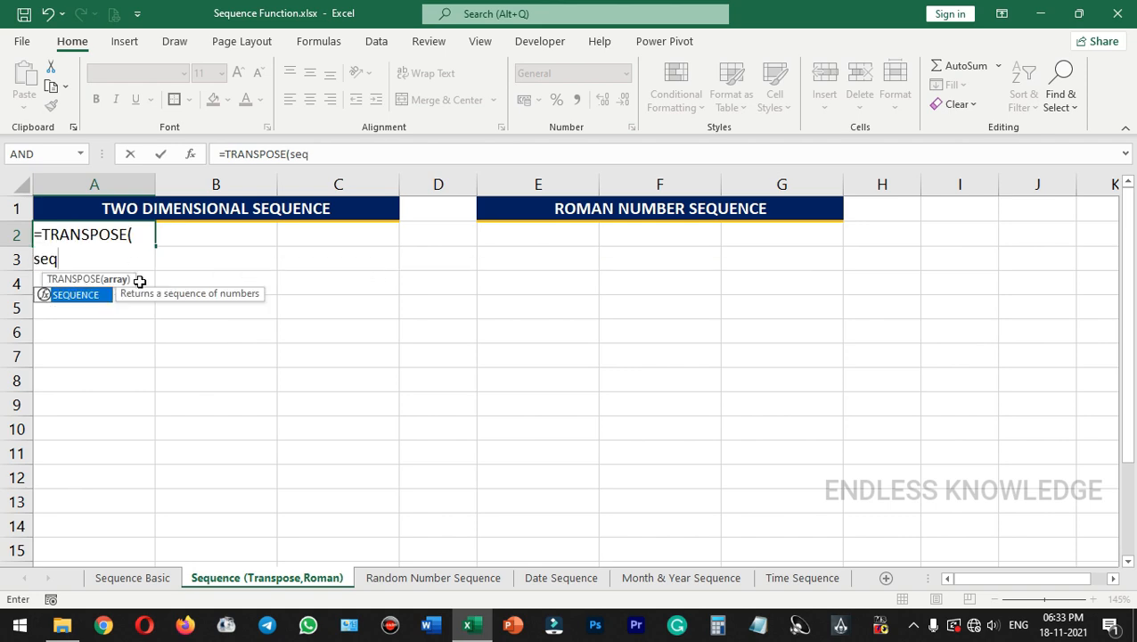
key("Tab")
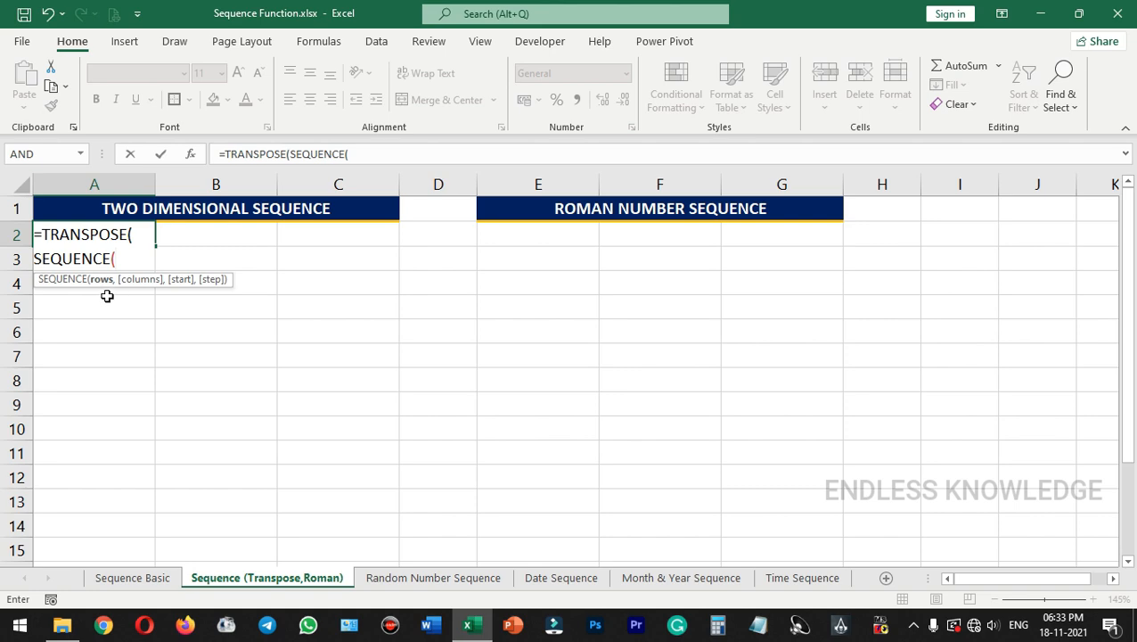
type("10,3")
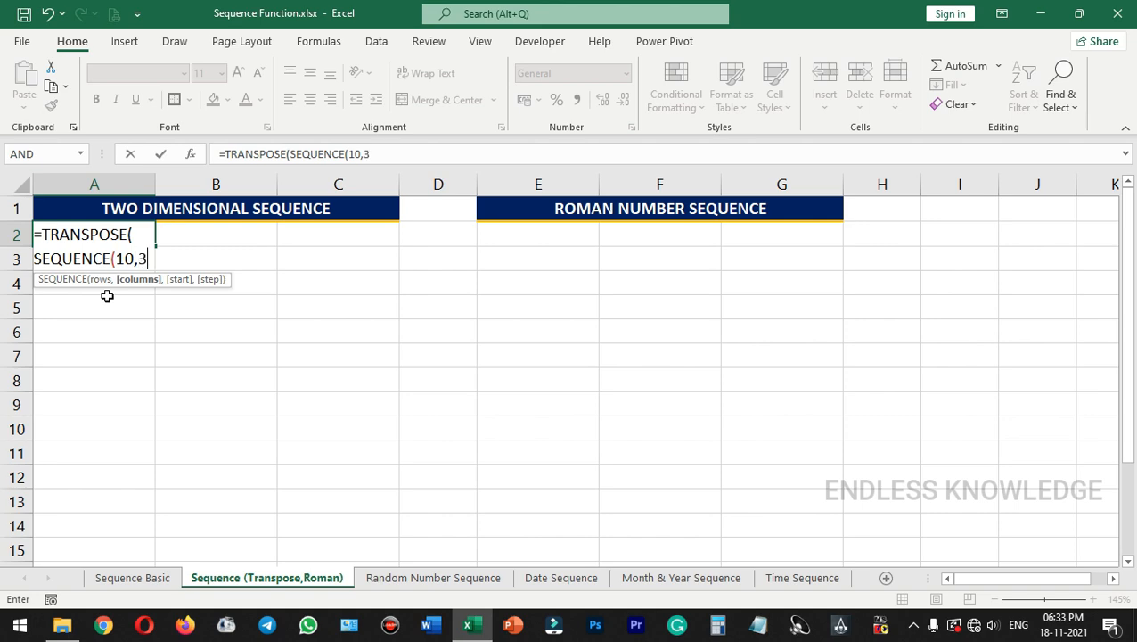
type(",")
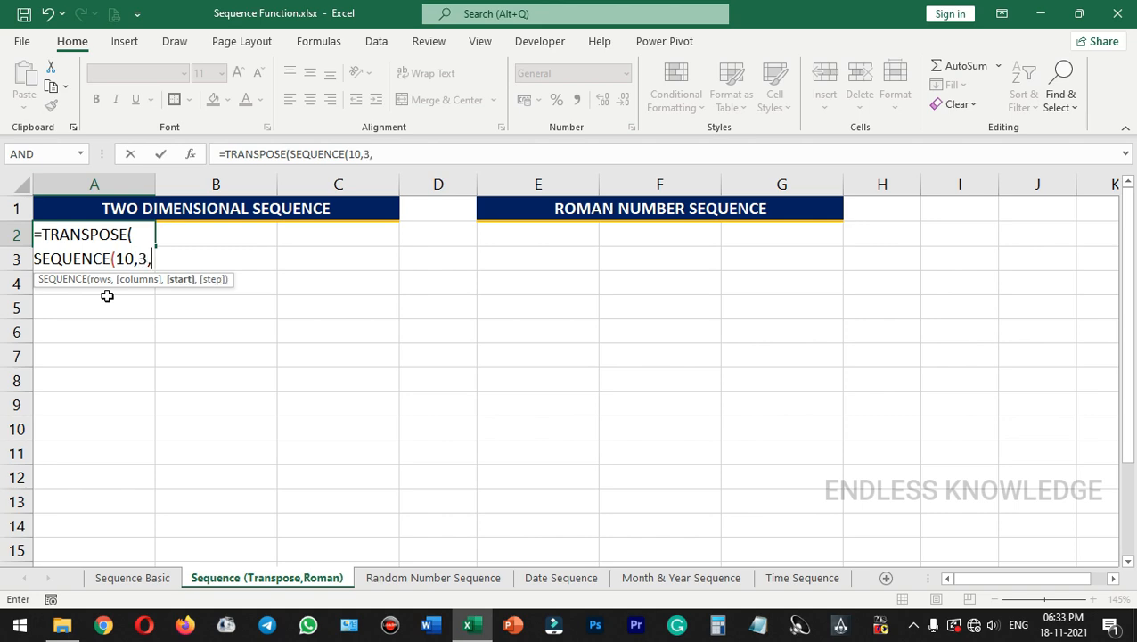
type("100")
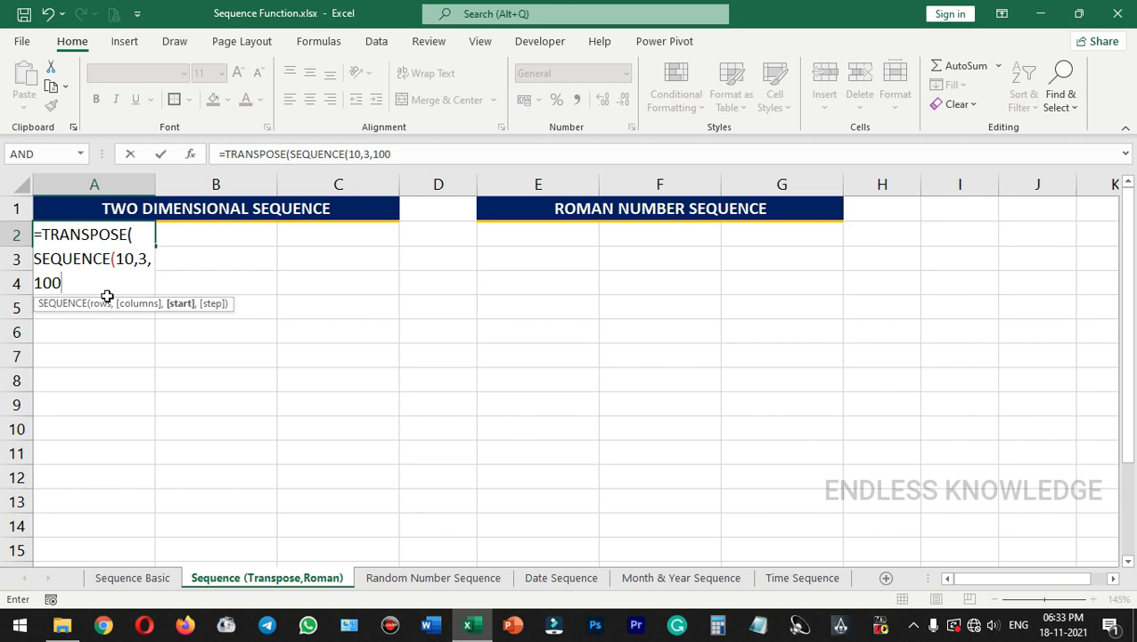
type(",50")
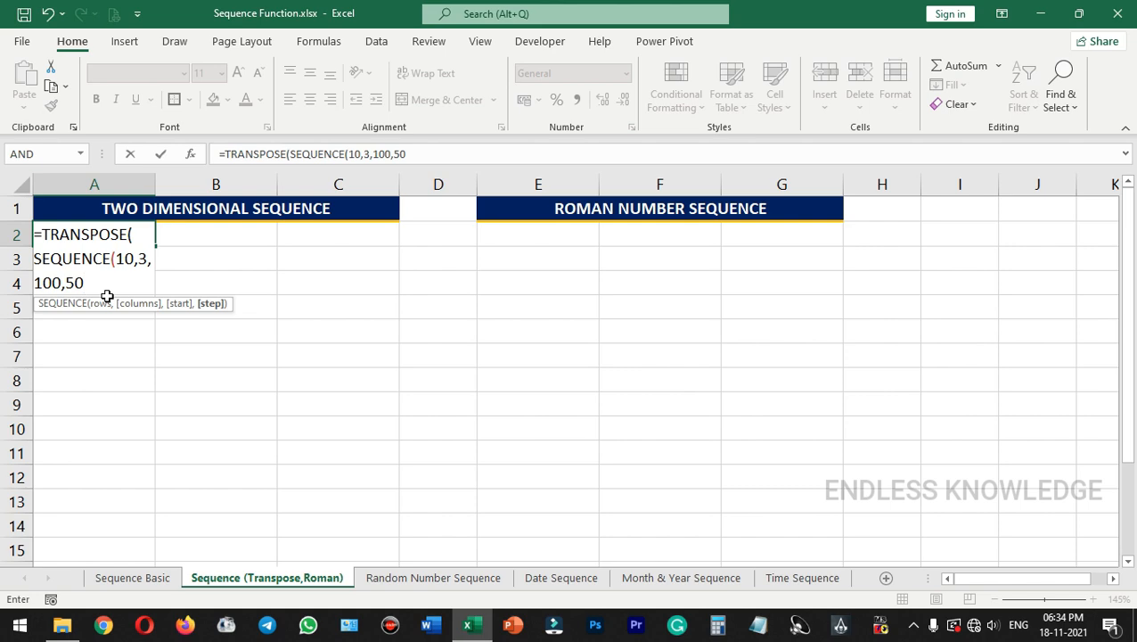
type(")")
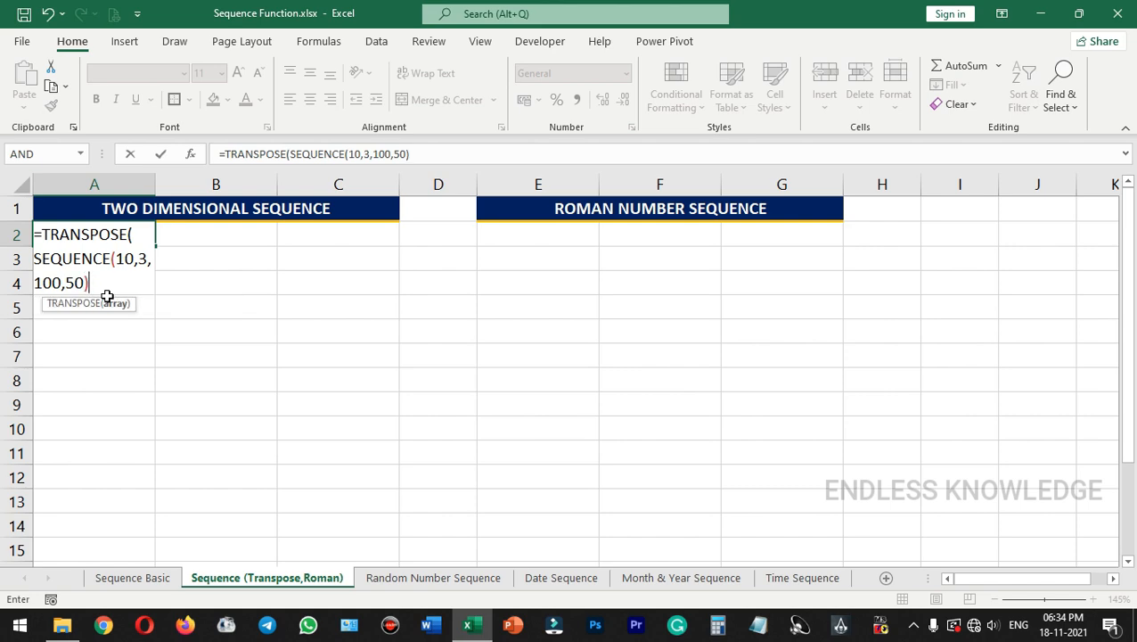
type(")")
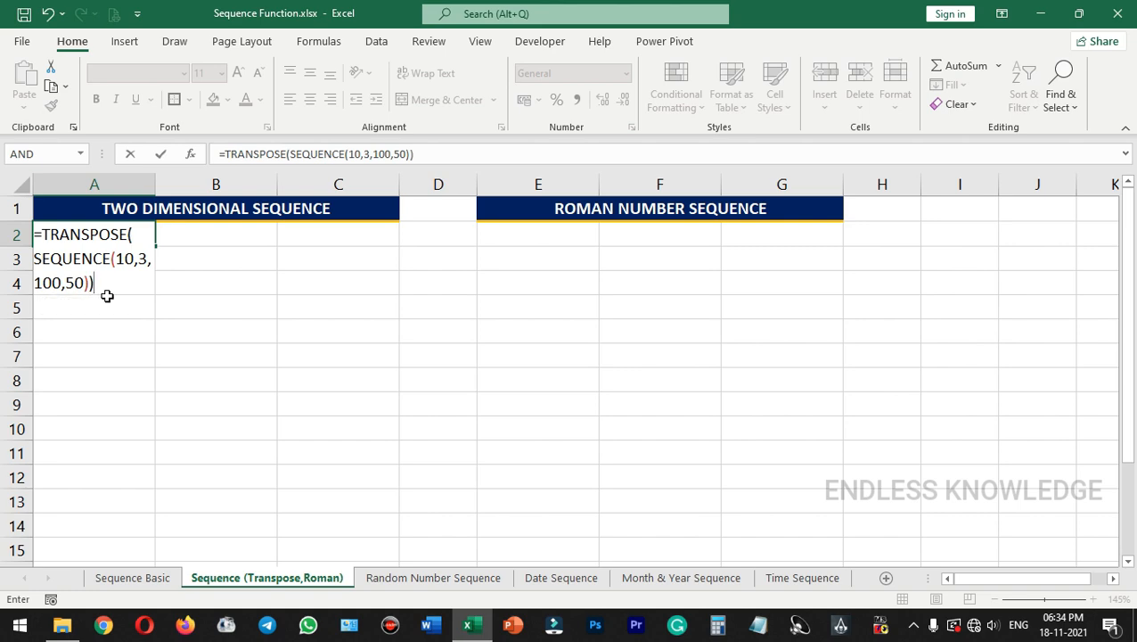
key("Return")
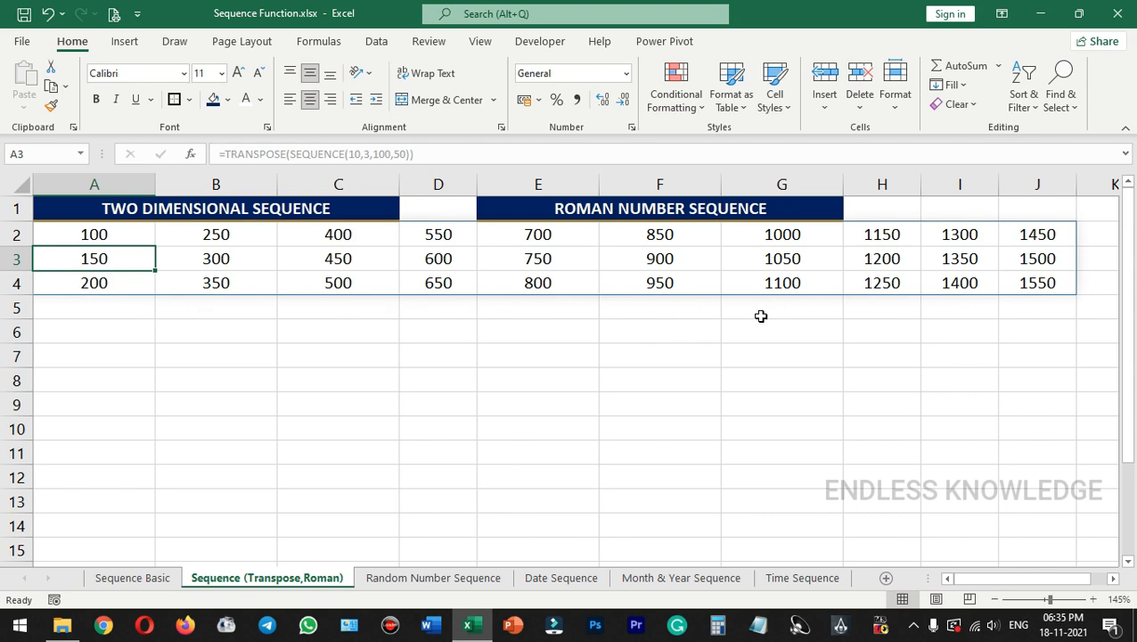
Swap the row and column arguments of the formula in A2, making it =TRANSPOSE(SEQUENCE(3,10,100,50)).
left_click(119, 235)
left_click(117, 257)
left_click(119, 283)
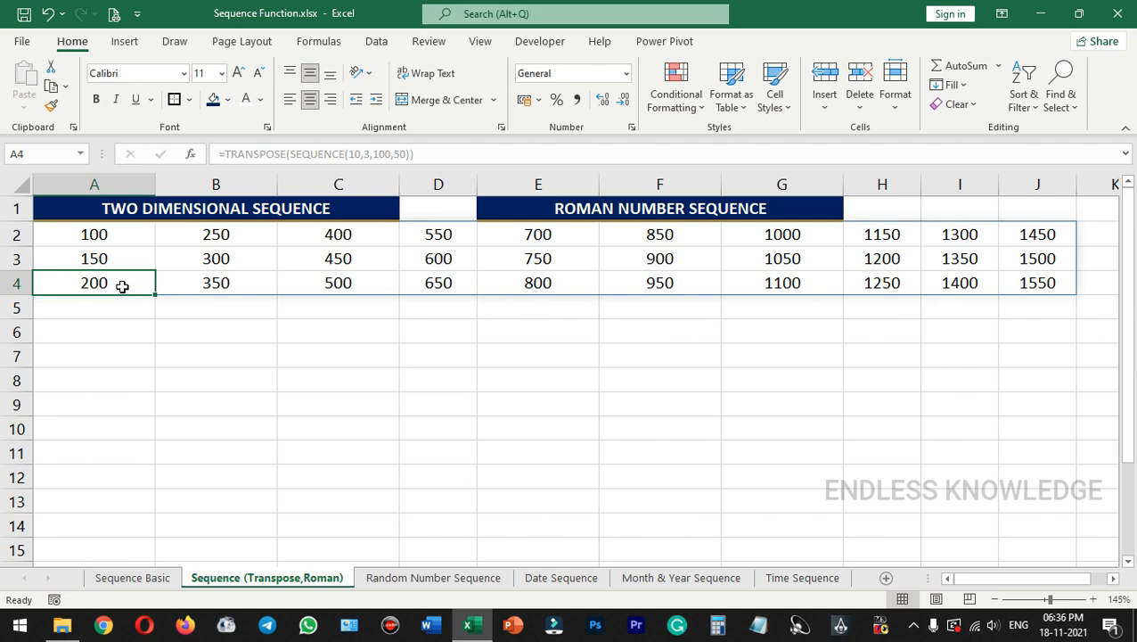
left_click(125, 230)
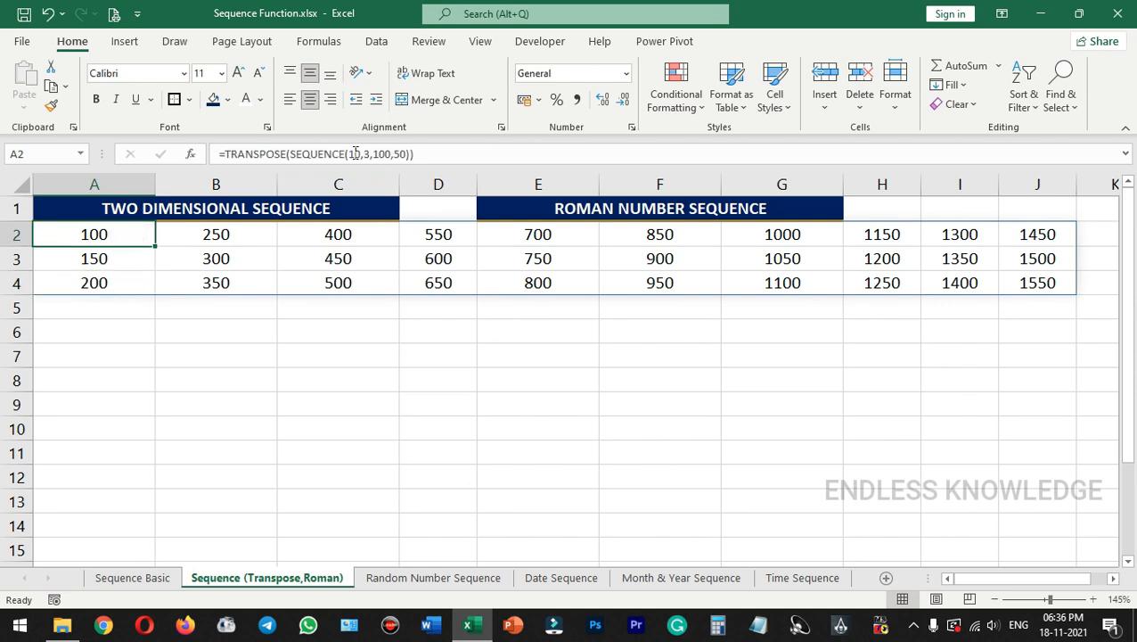
left_click(352, 153)
double_click(354, 153)
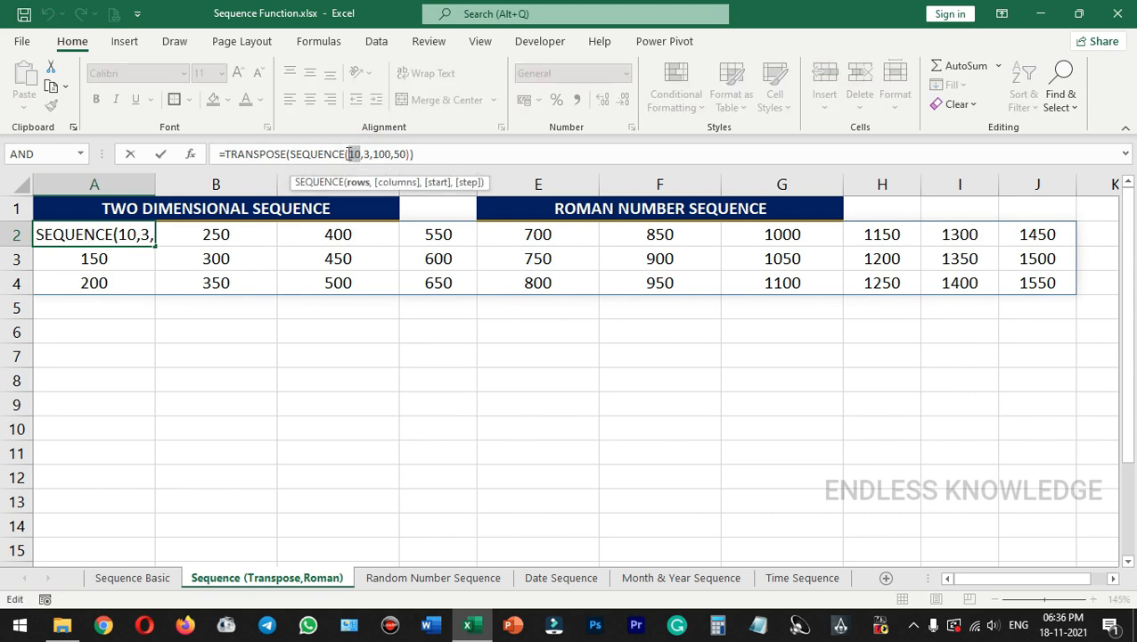
type("3")
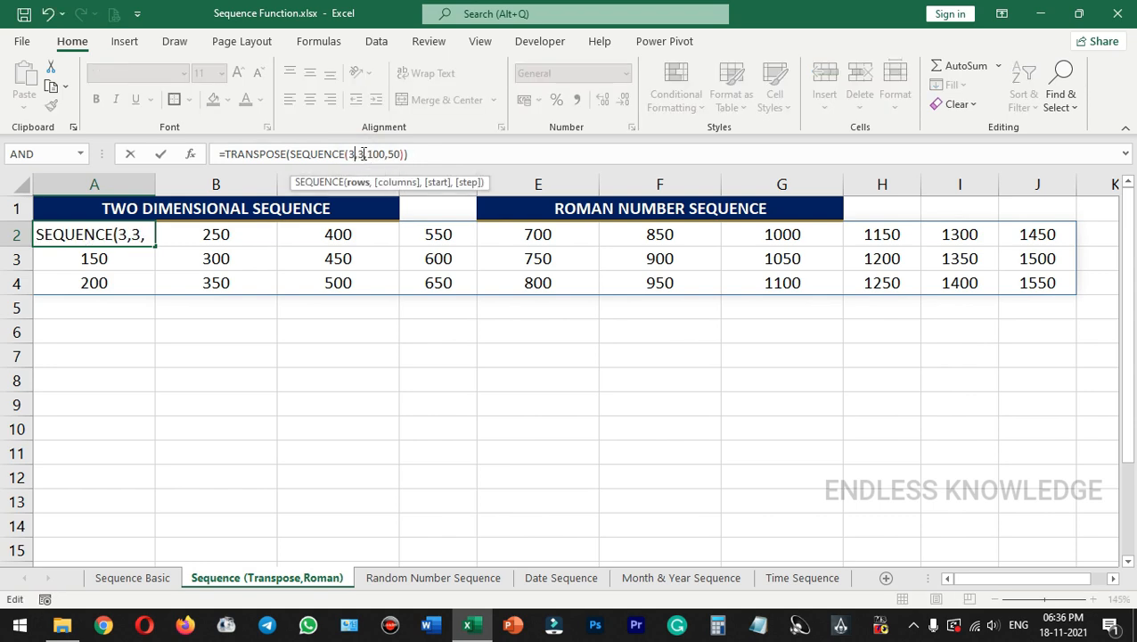
double_click(360, 153)
type("10")
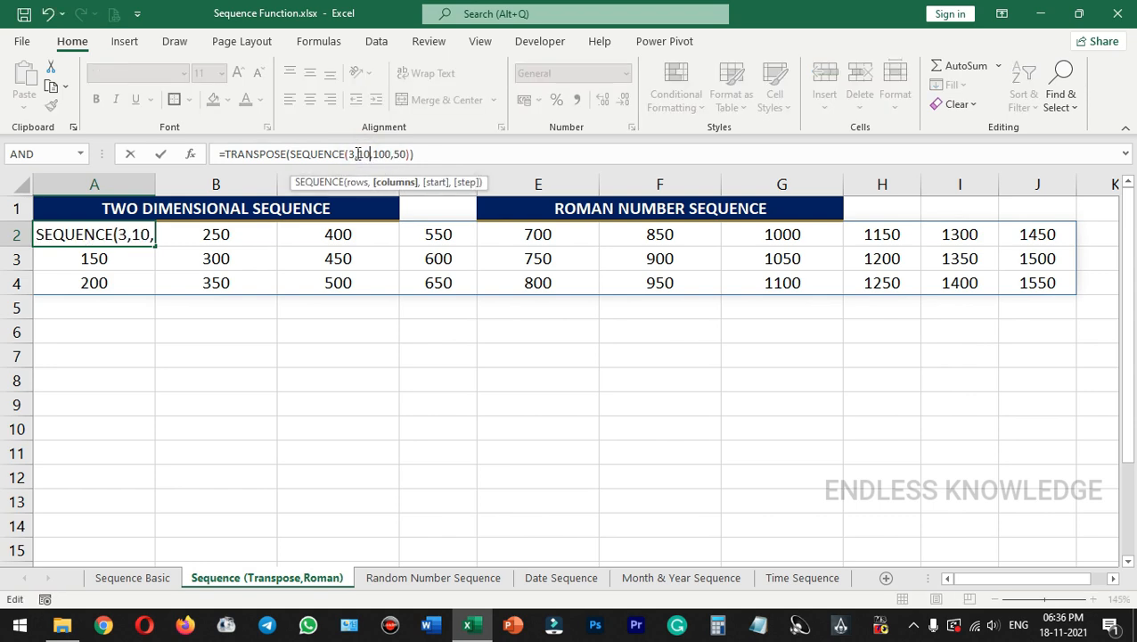
key("Return")
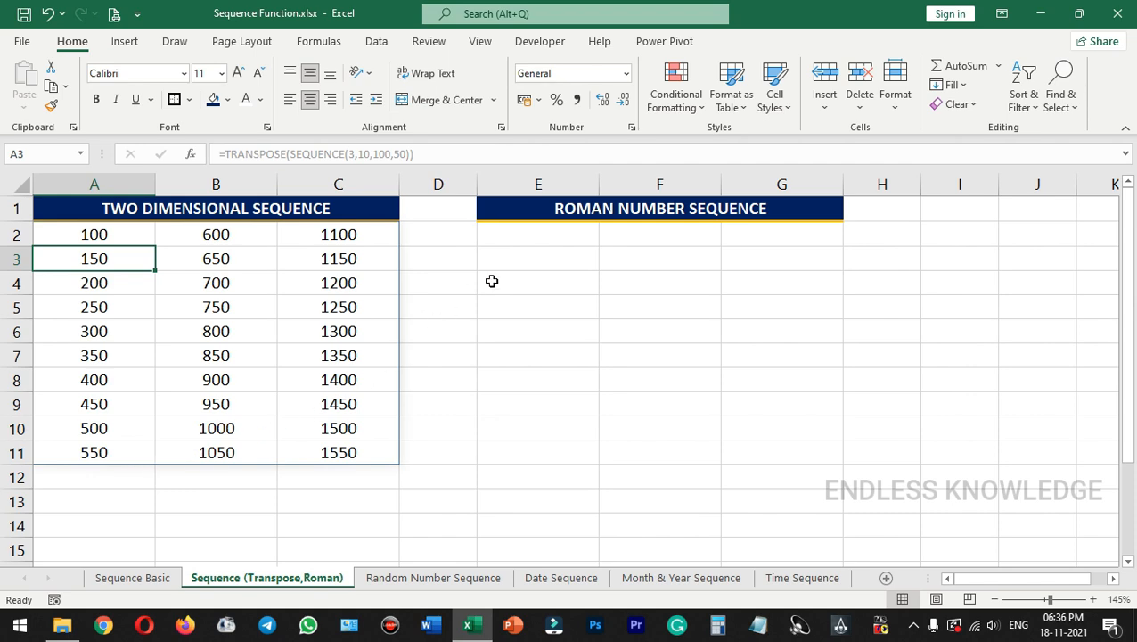
Create a Roman numeral sequence under ROMAN NUMBER SEQUENCE by entering =ROMAN(SEQUENCE(10,3)) in cell E2.
left_click(551, 238)
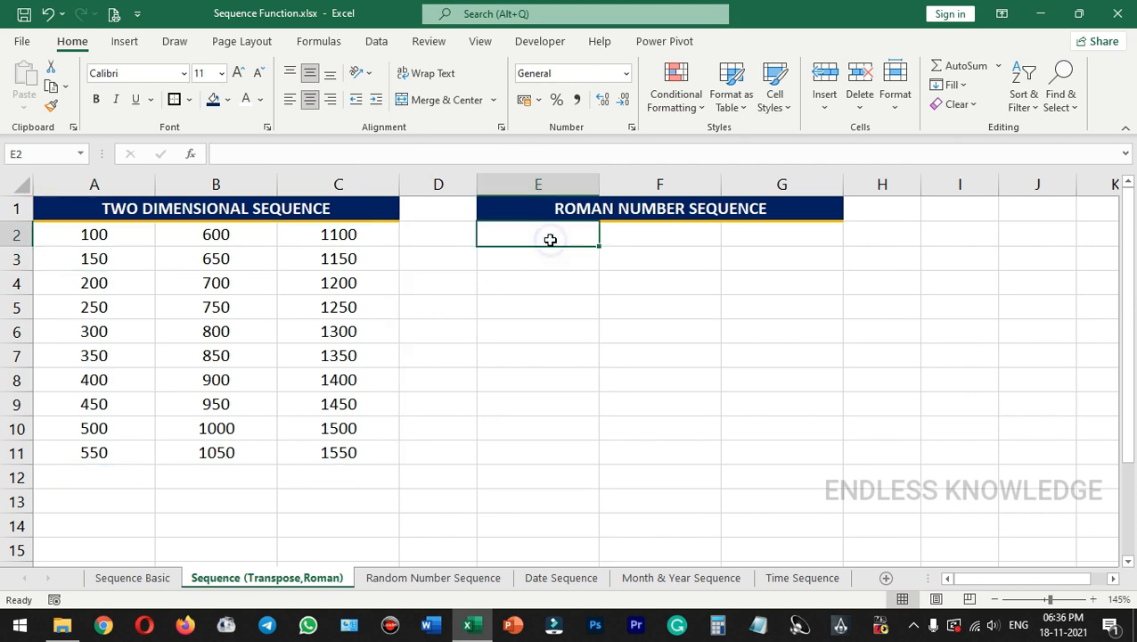
type("=roma")
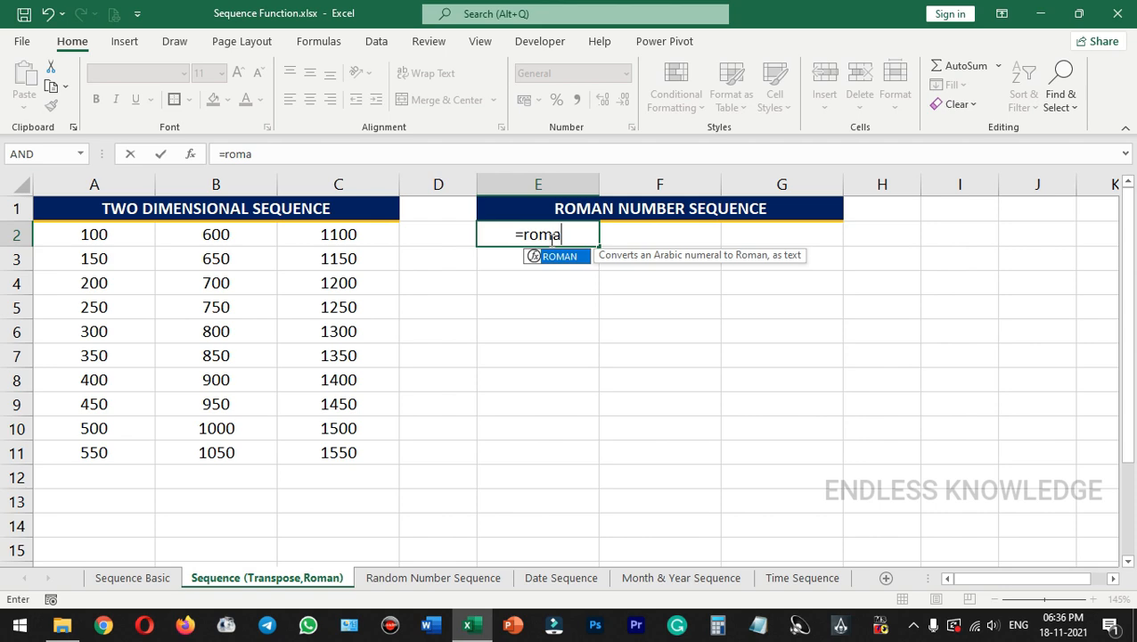
key("Tab")
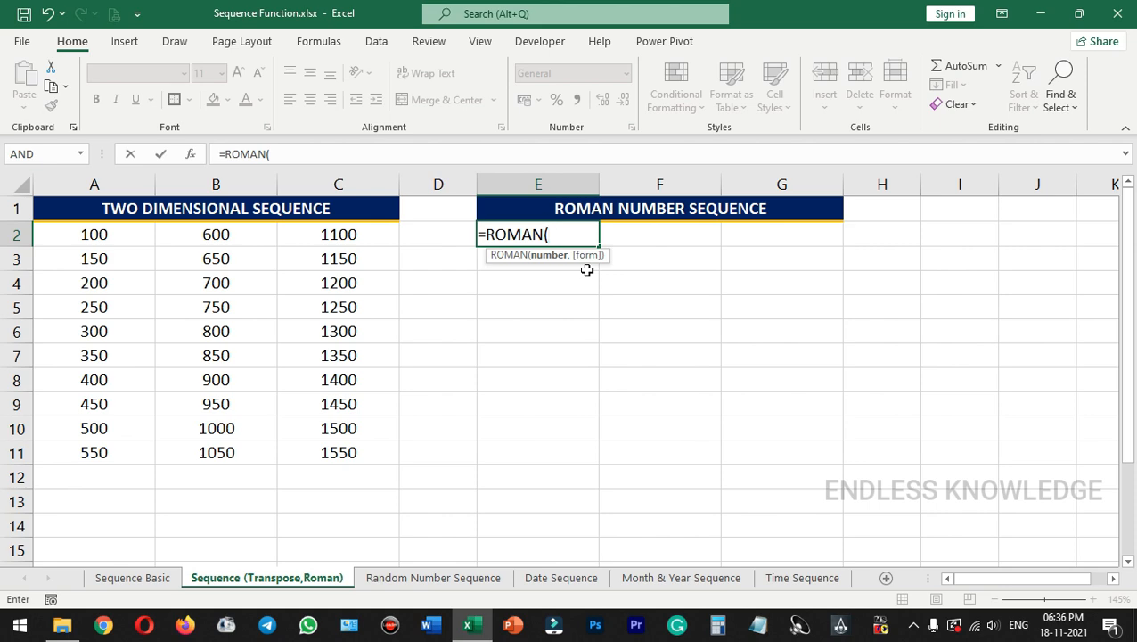
type("seq")
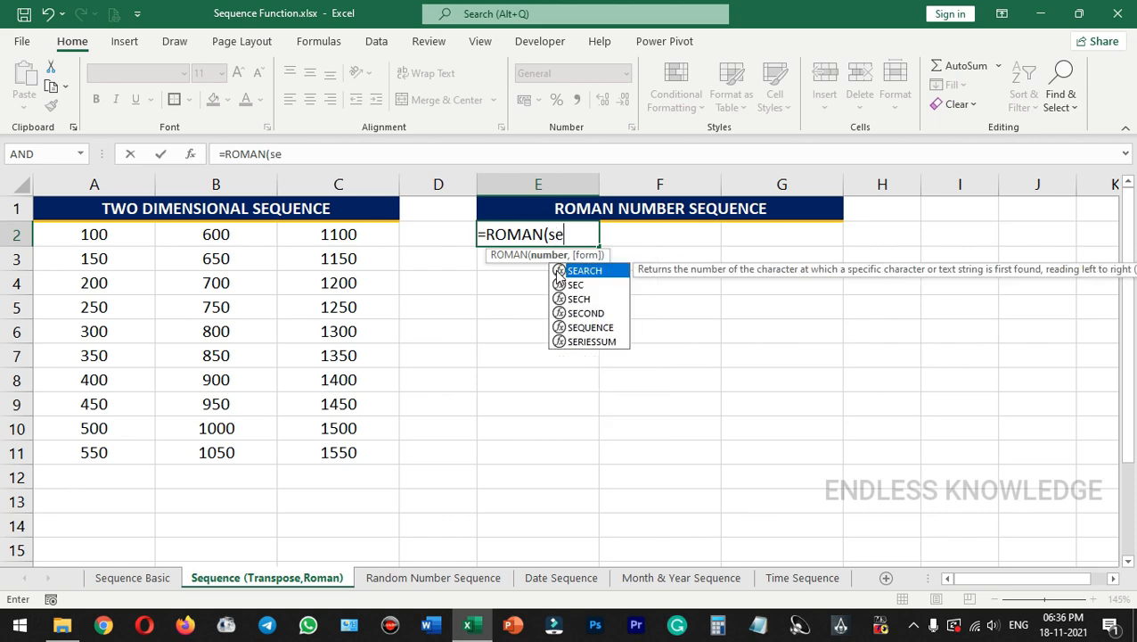
double_click(559, 271)
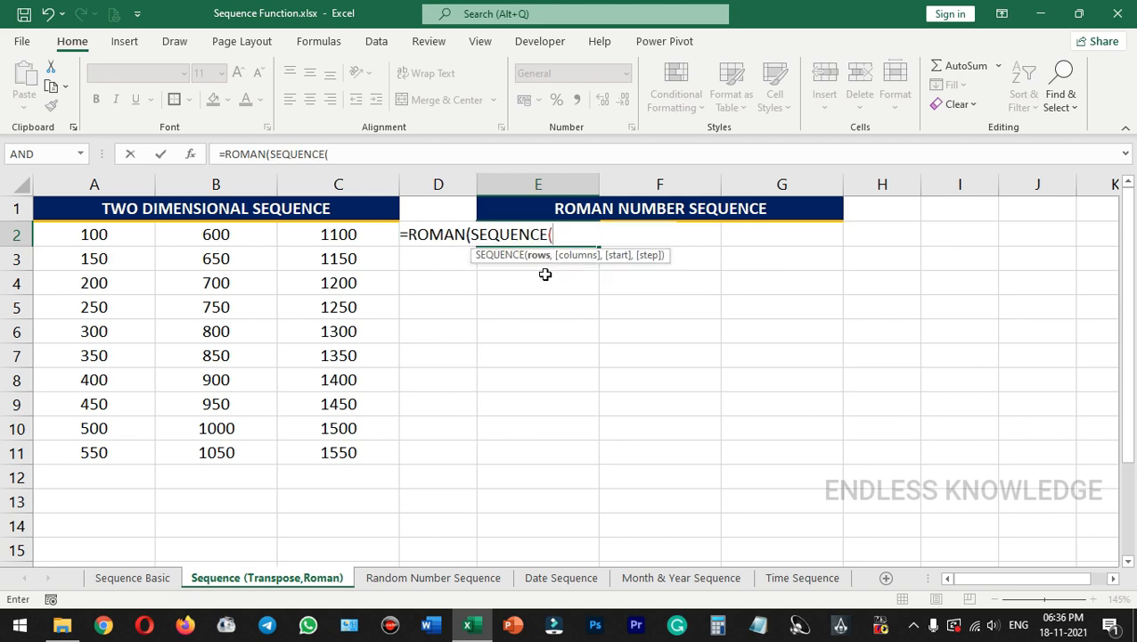
type("10,3")
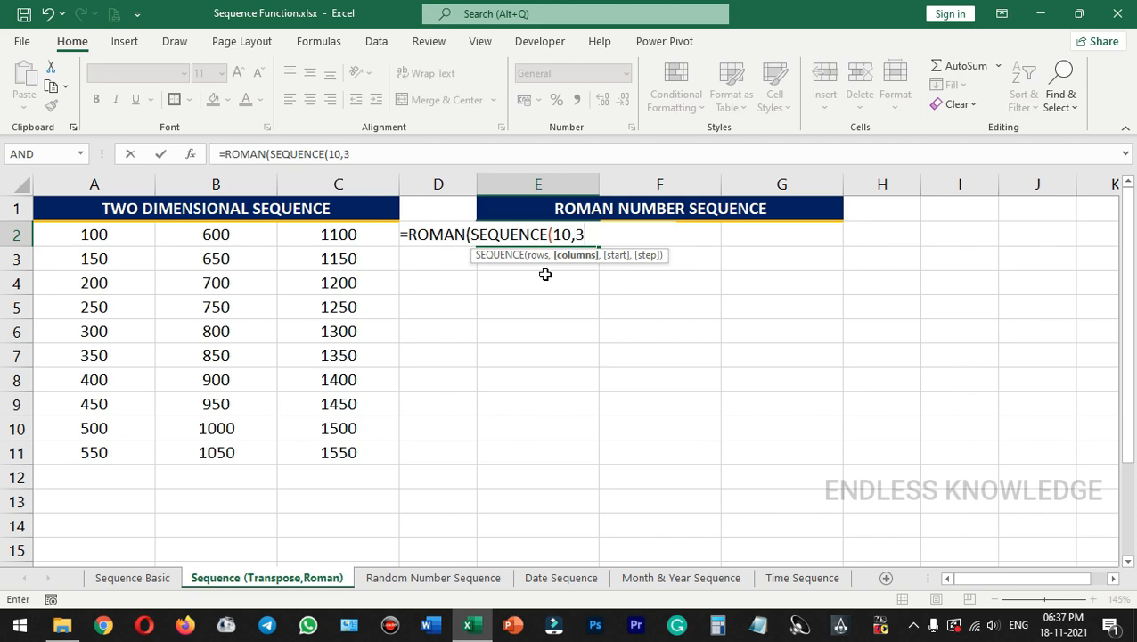
type(")")
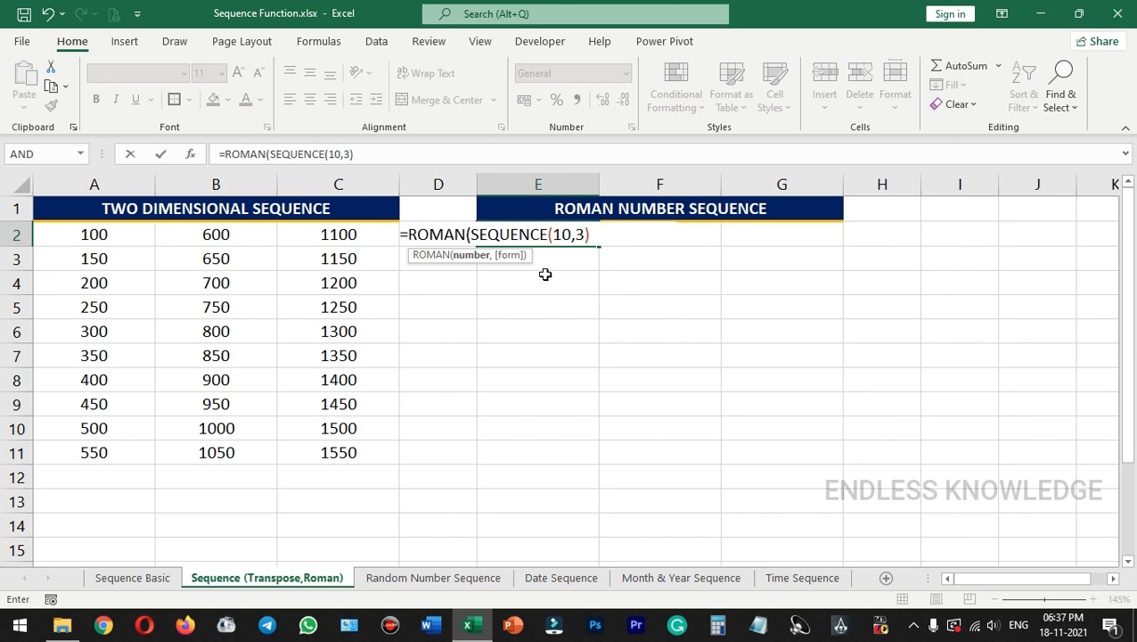
type(")")
key("Return")
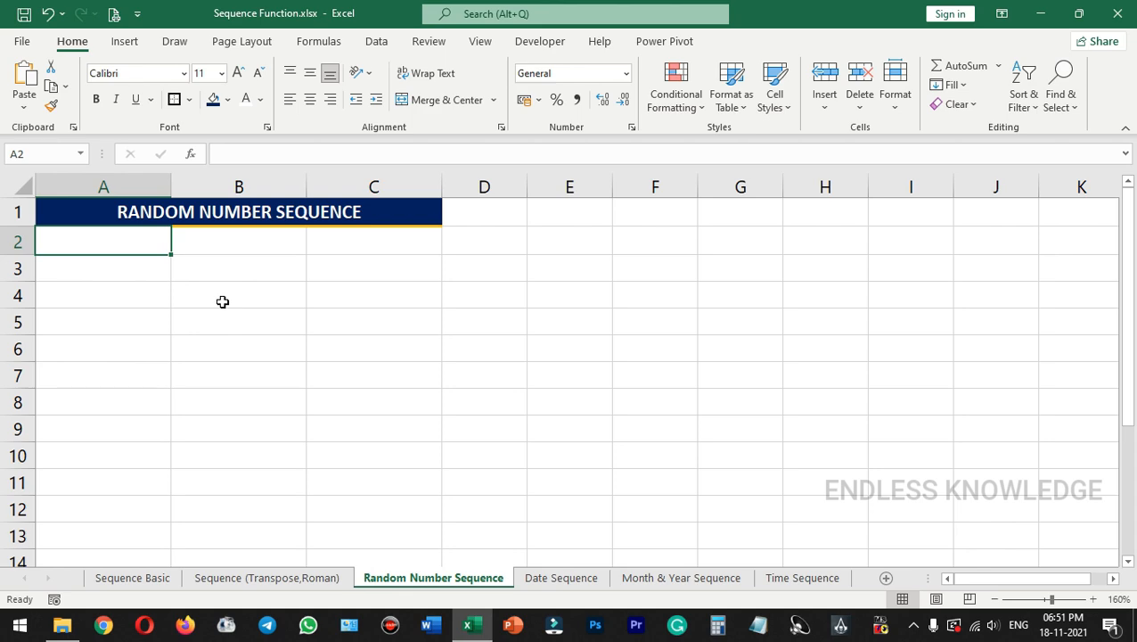
On the Random Number Sequence sheet, enter =SEQUENCE(10,3,10,RANDBETWEEN(1,100)) in cell A2.
type("=seq")
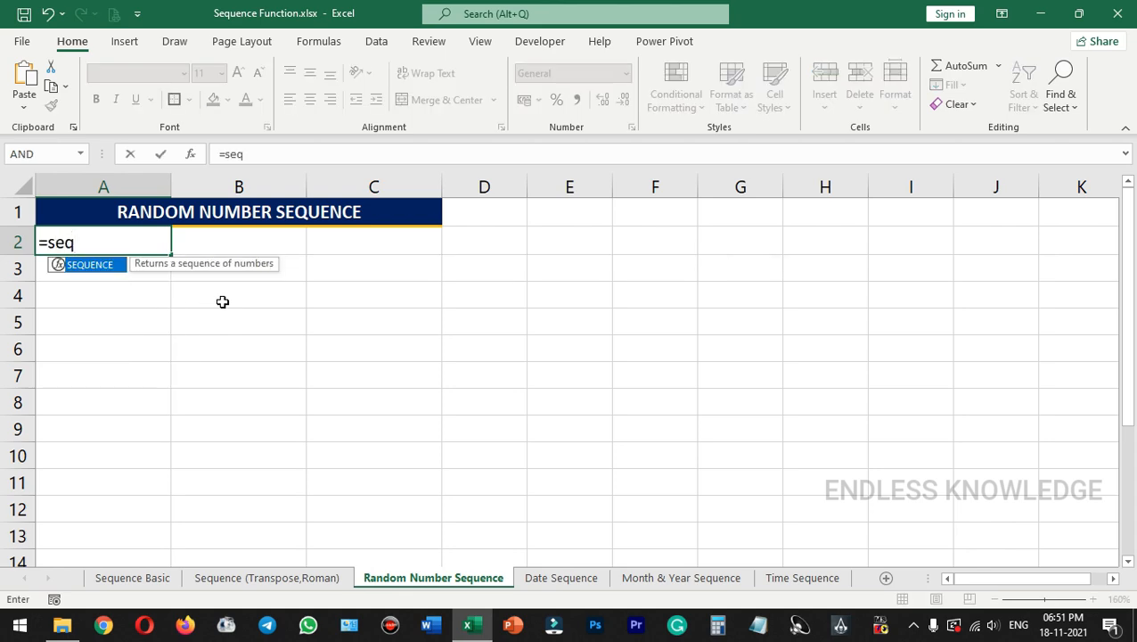
key("Tab")
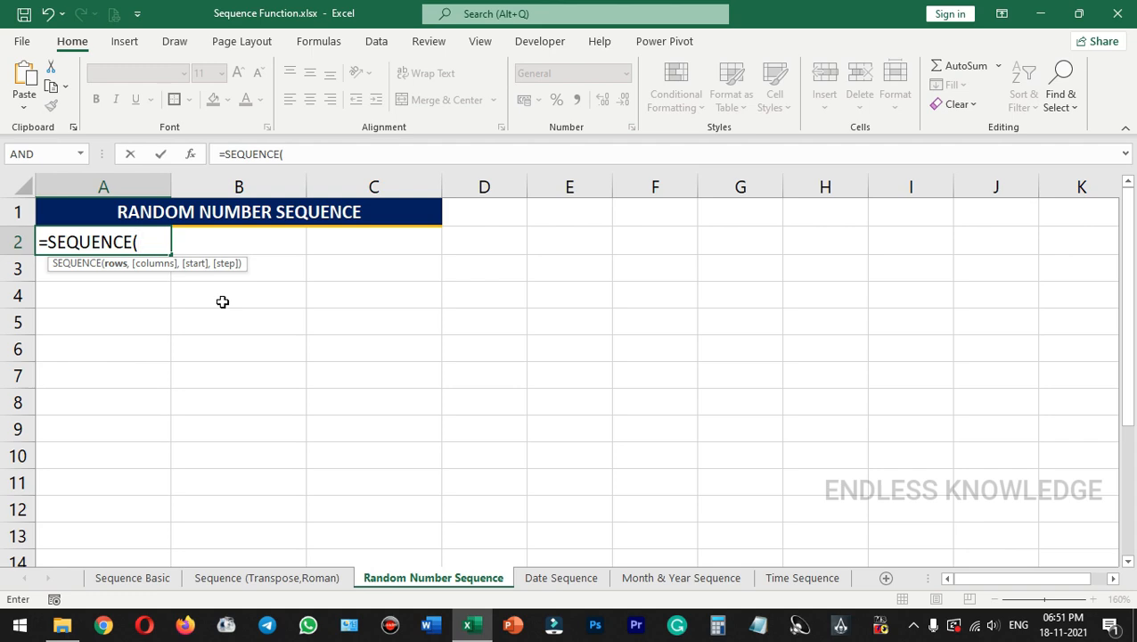
type("10,3")
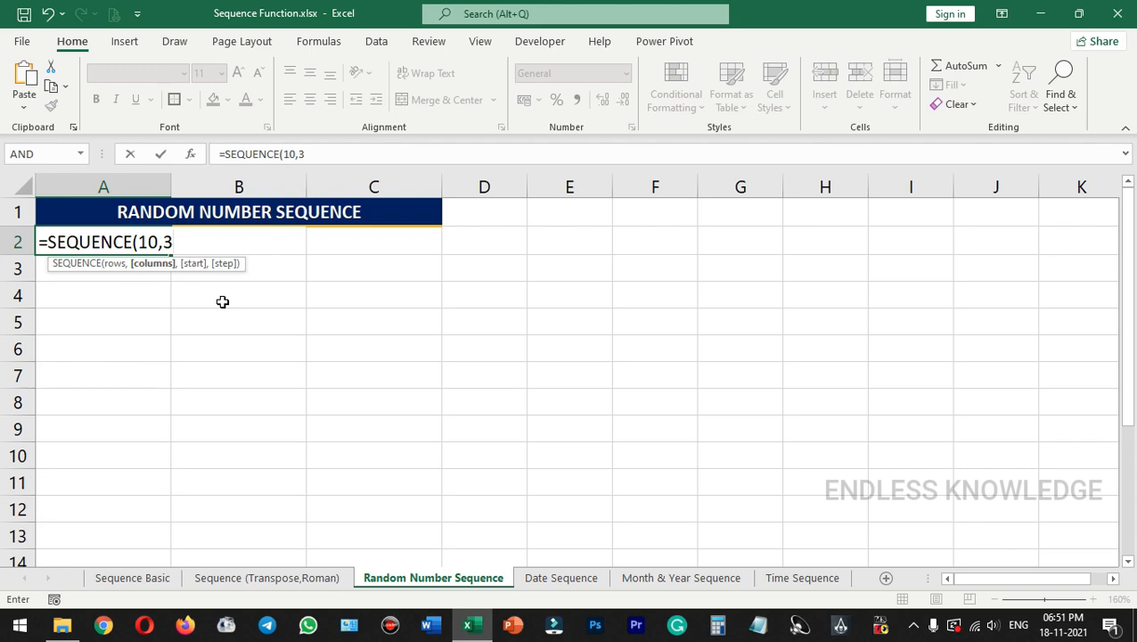
type(",")
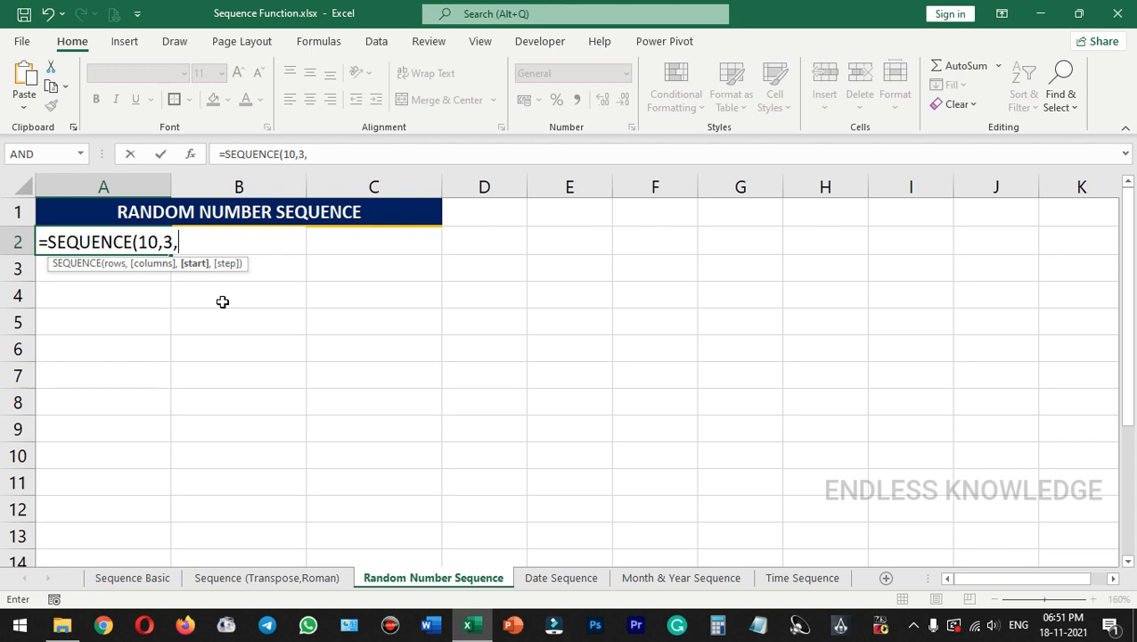
type("10,")
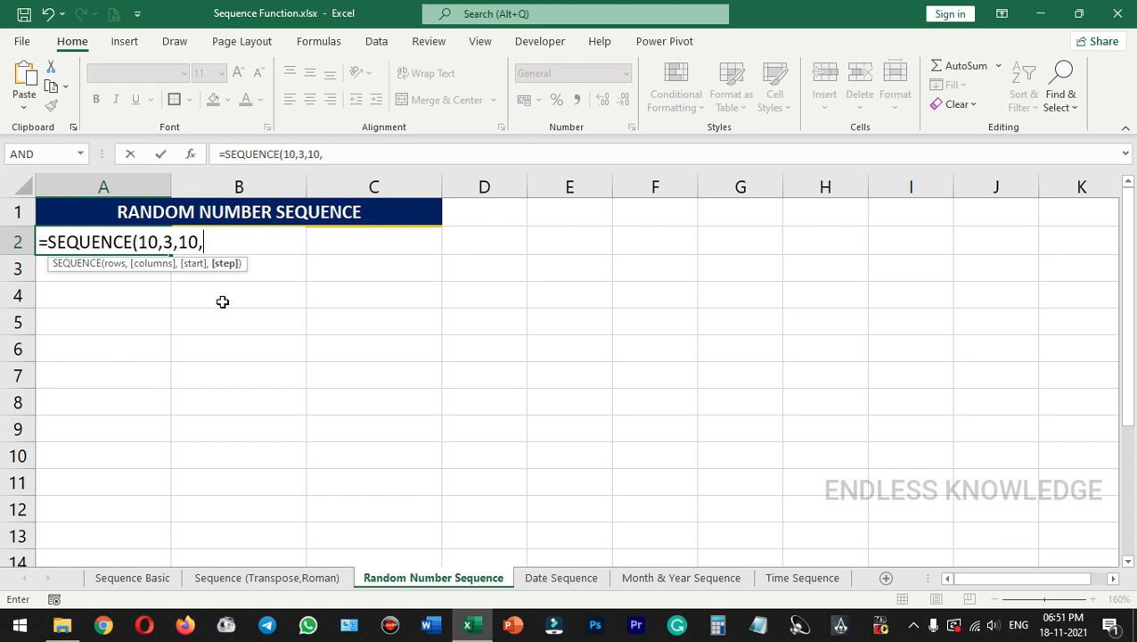
type("rand")
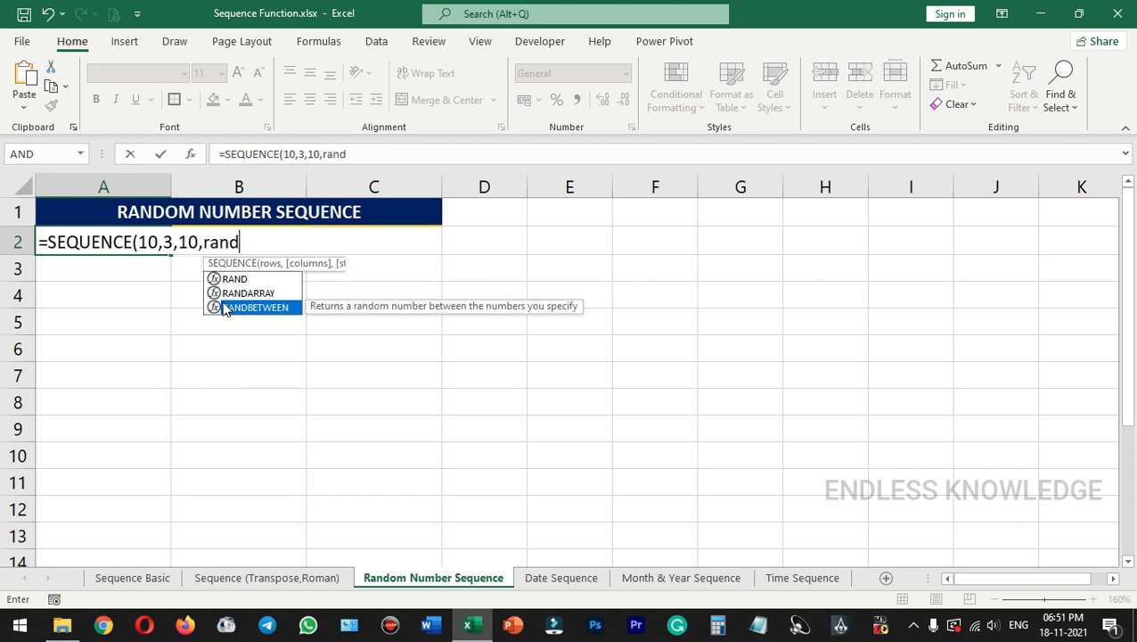
double_click(224, 307)
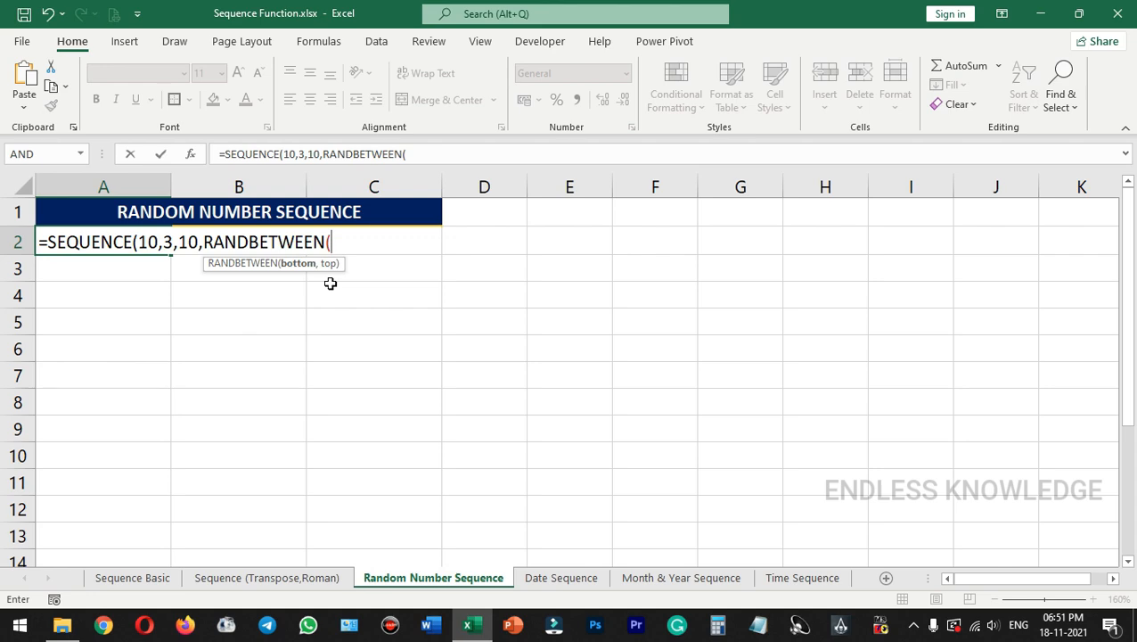
type("1,100")
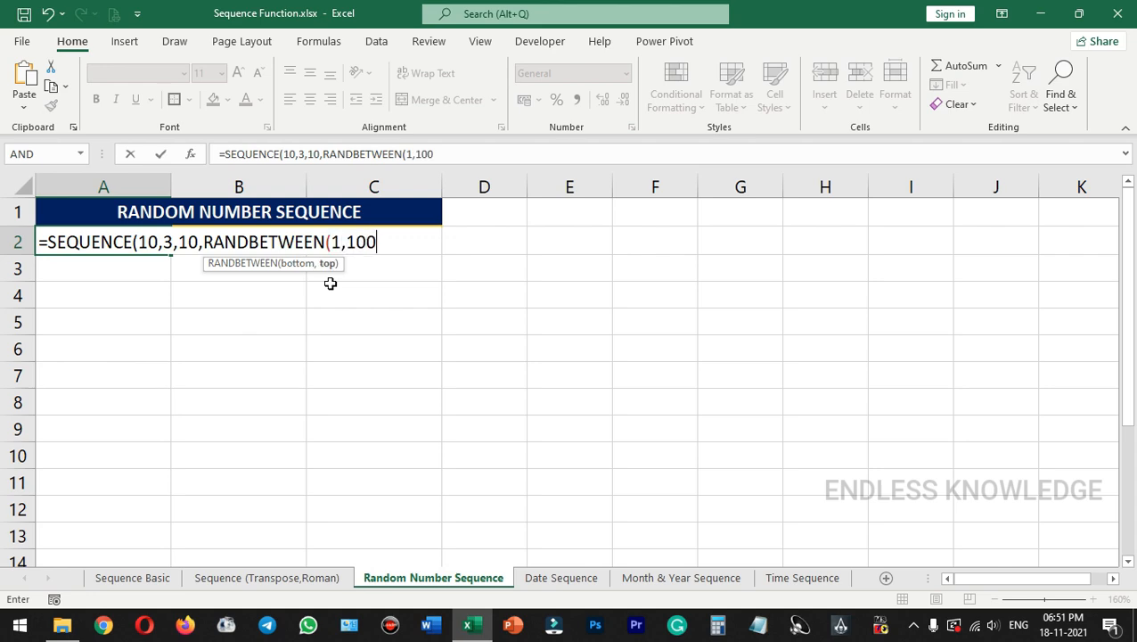
type(")")
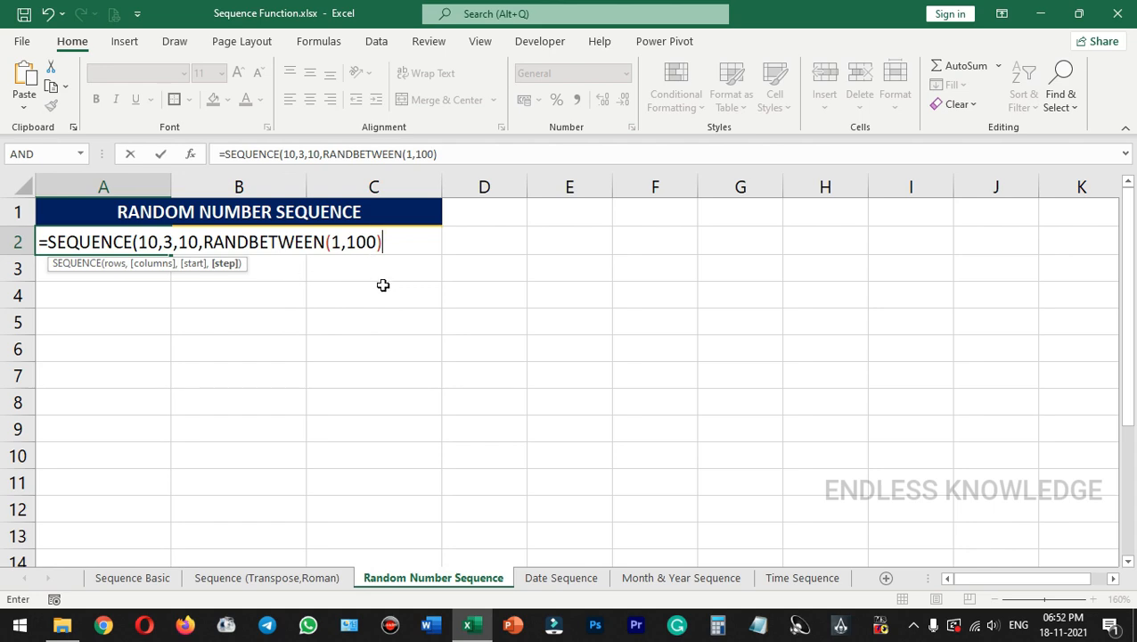
type(")")
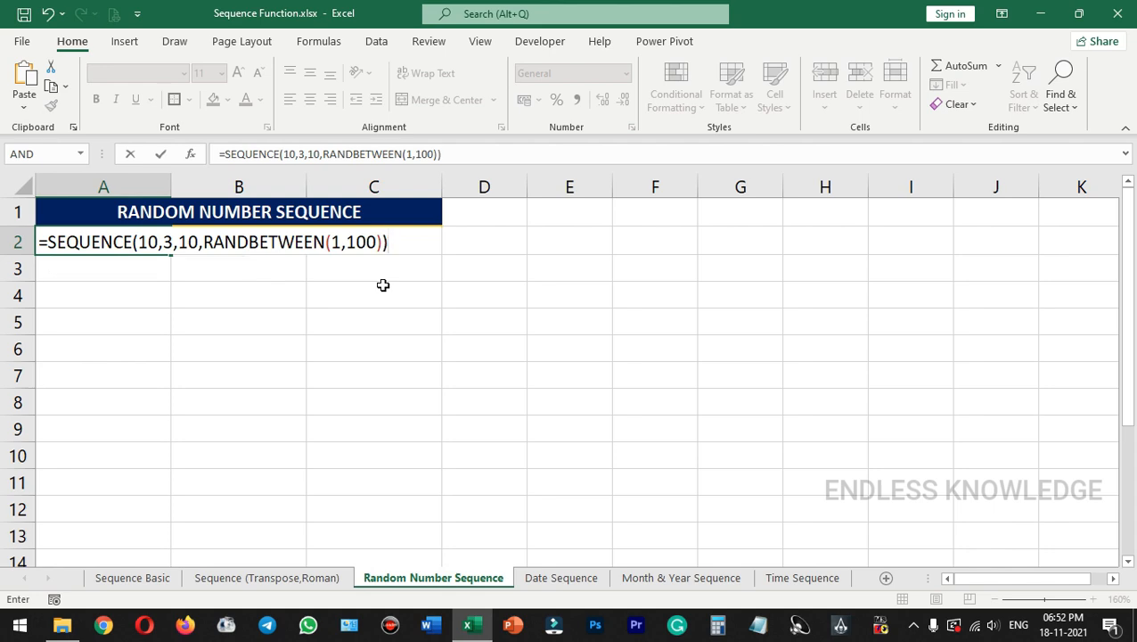
key("Return")
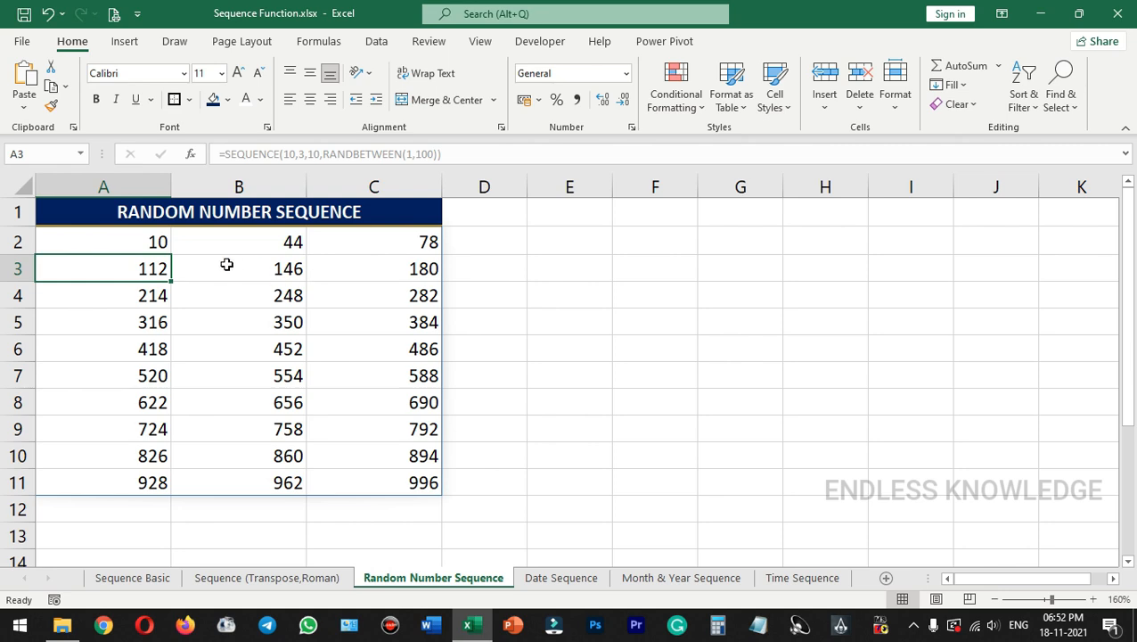
Make the step argument of the A2 formula negative, giving =SEQUENCE(10,3,10,-RANDBETWEEN(1,100)).
left_click(141, 241)
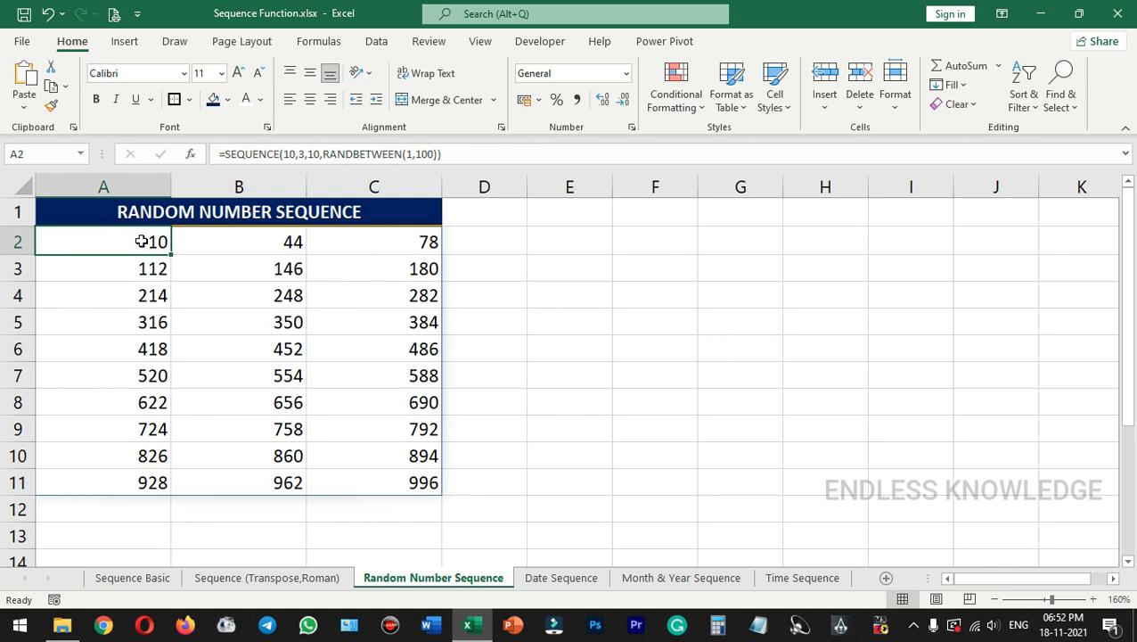
left_click(323, 154)
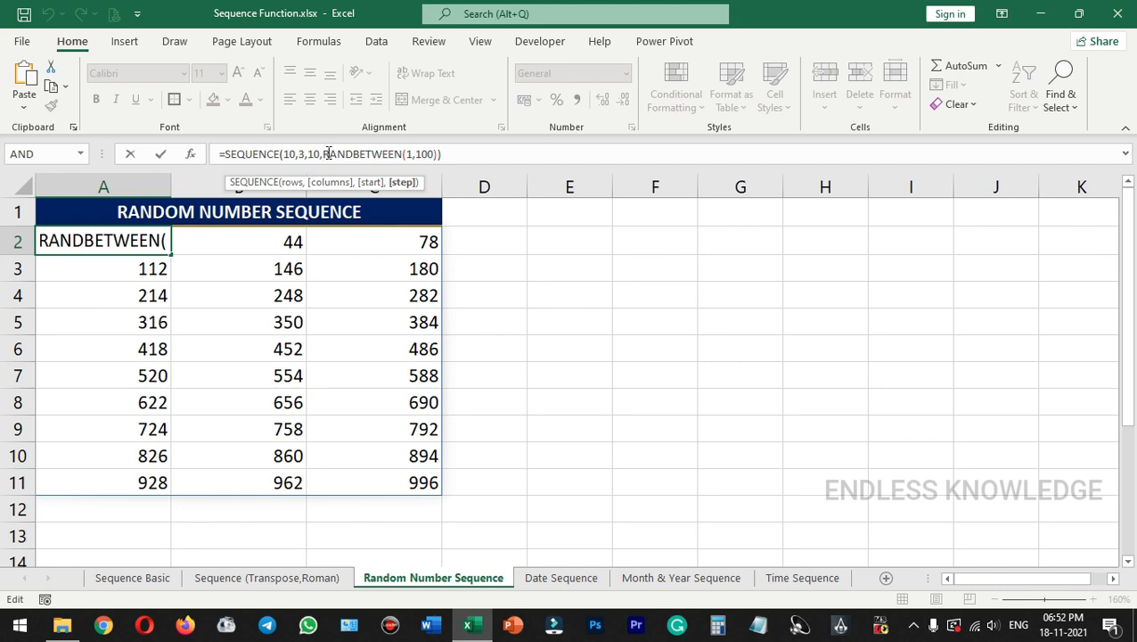
type("-")
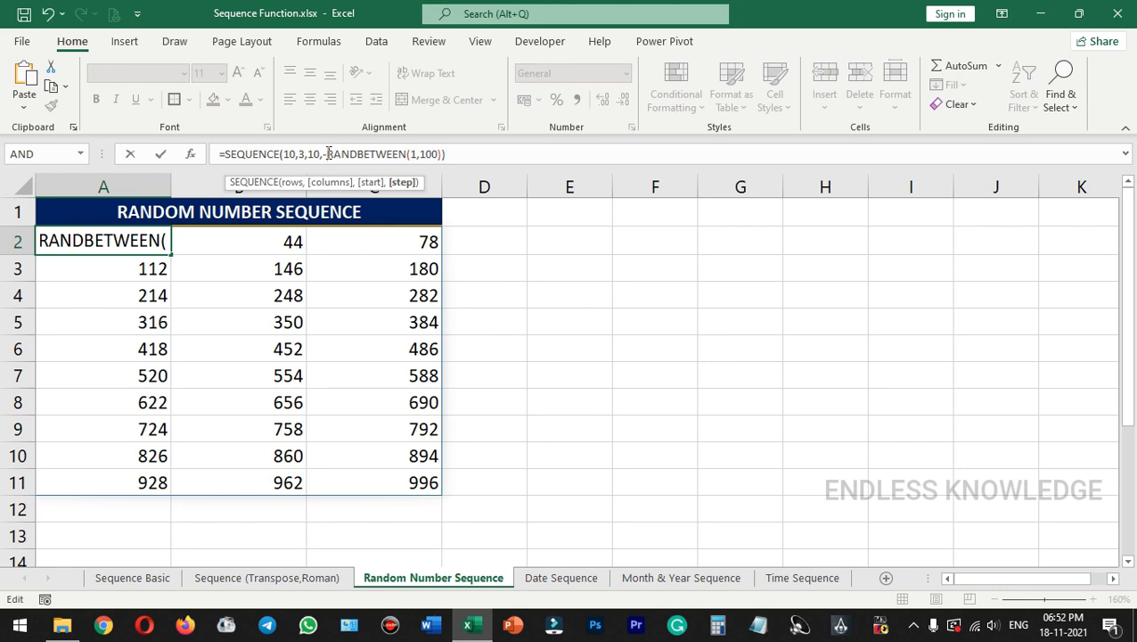
key("Return")
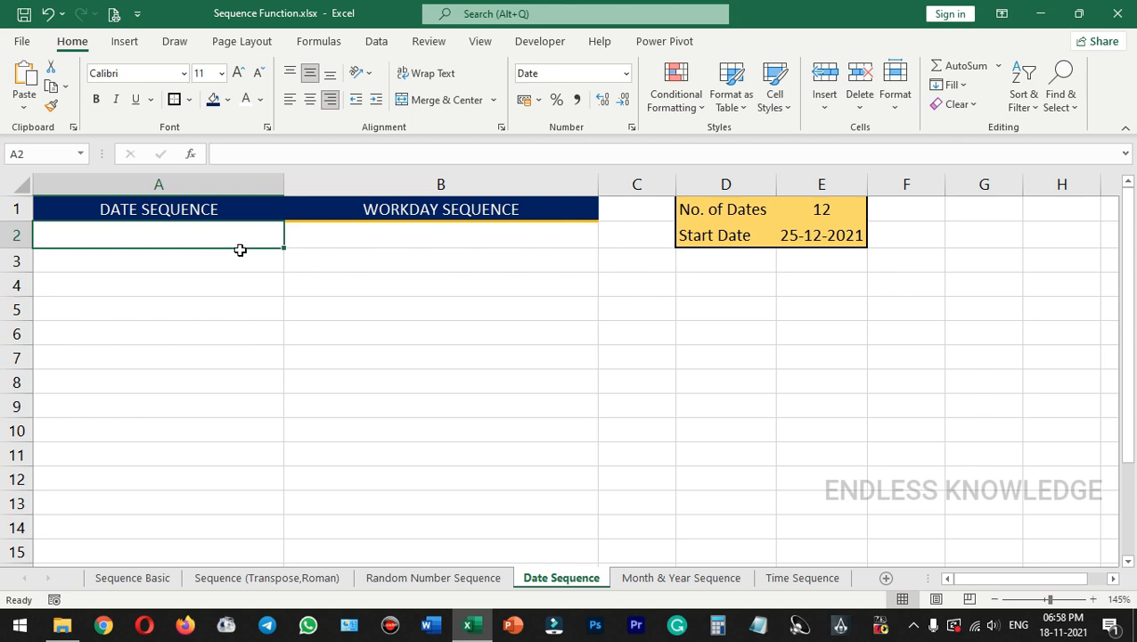
left_click(804, 237)
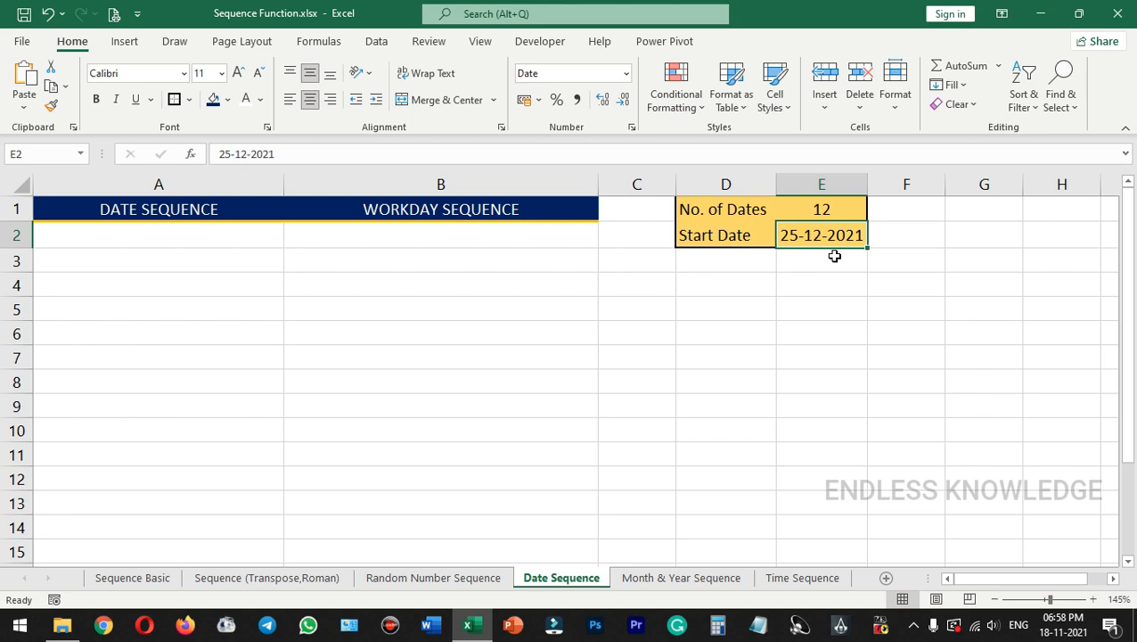
double_click(215, 238)
type("=seq")
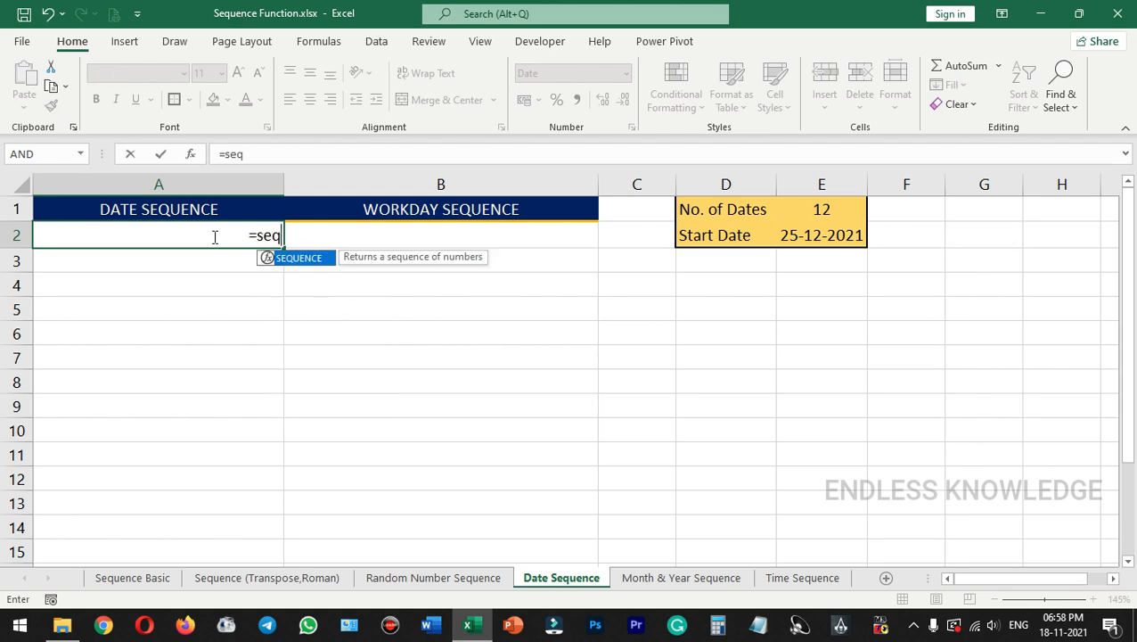
key("Escape")
key("Escape")
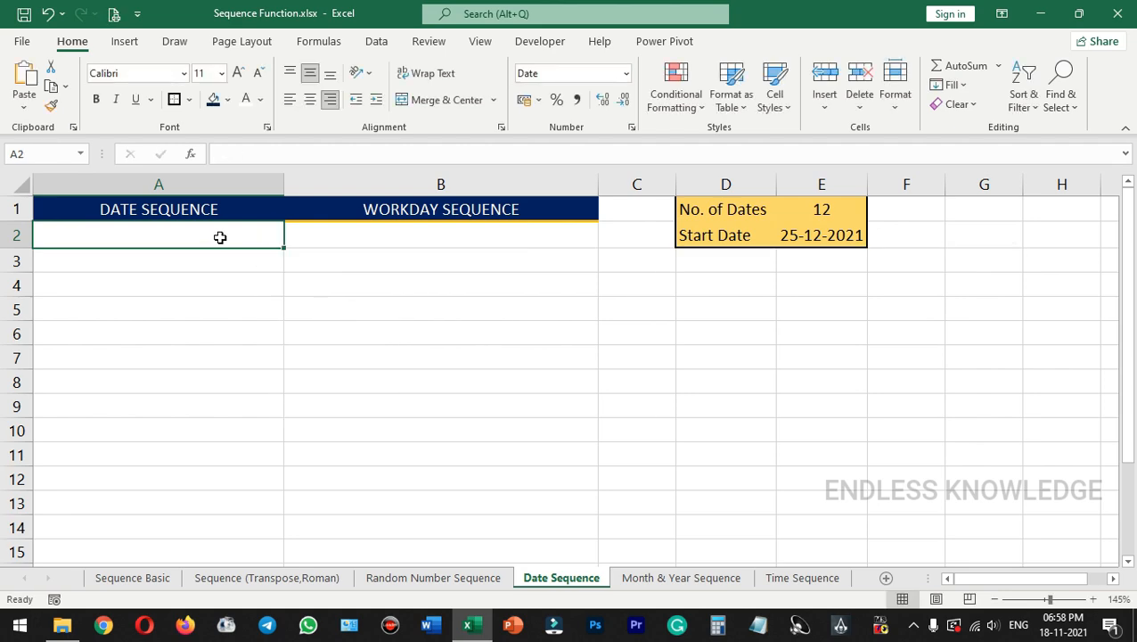
Switch the start date in E2 to the General number format and back to Short Date.
left_click(820, 234)
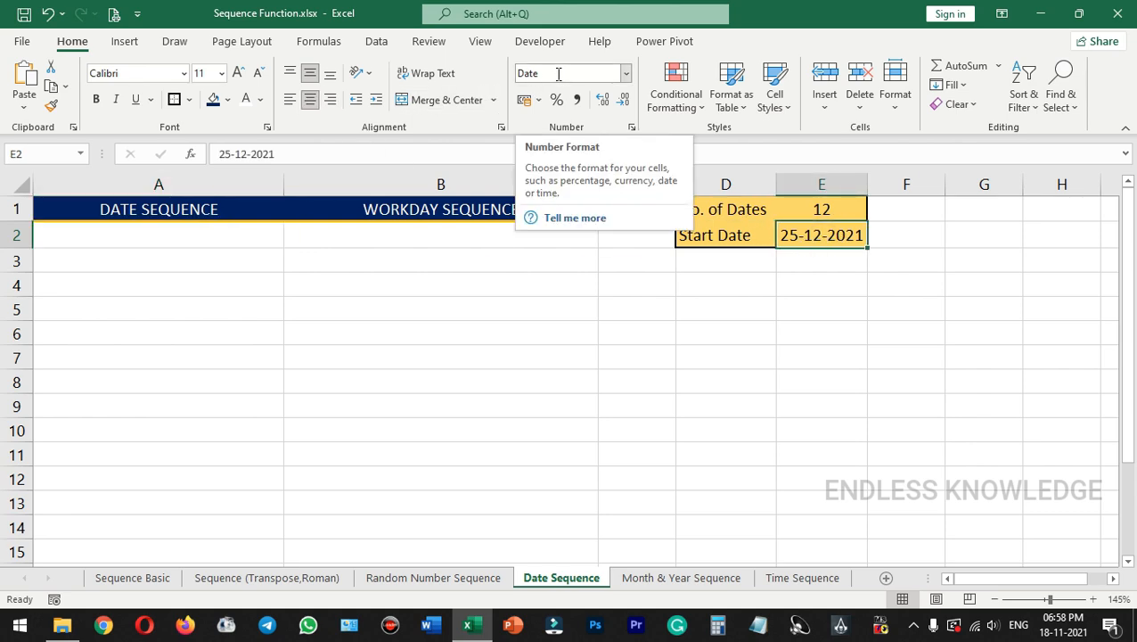
left_click(625, 74)
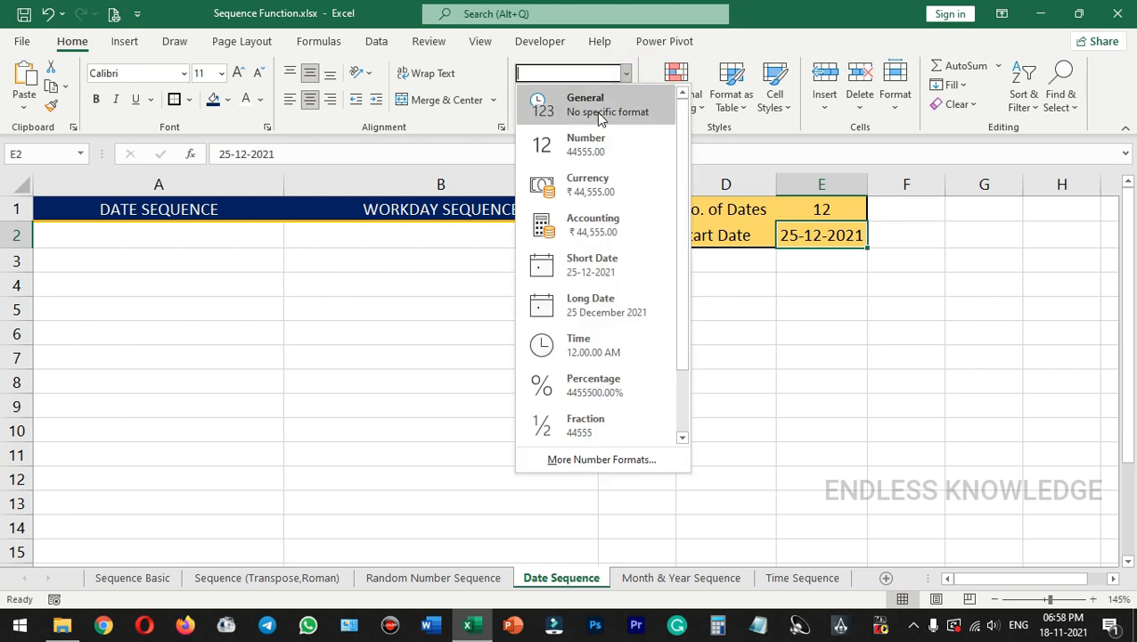
left_click(596, 106)
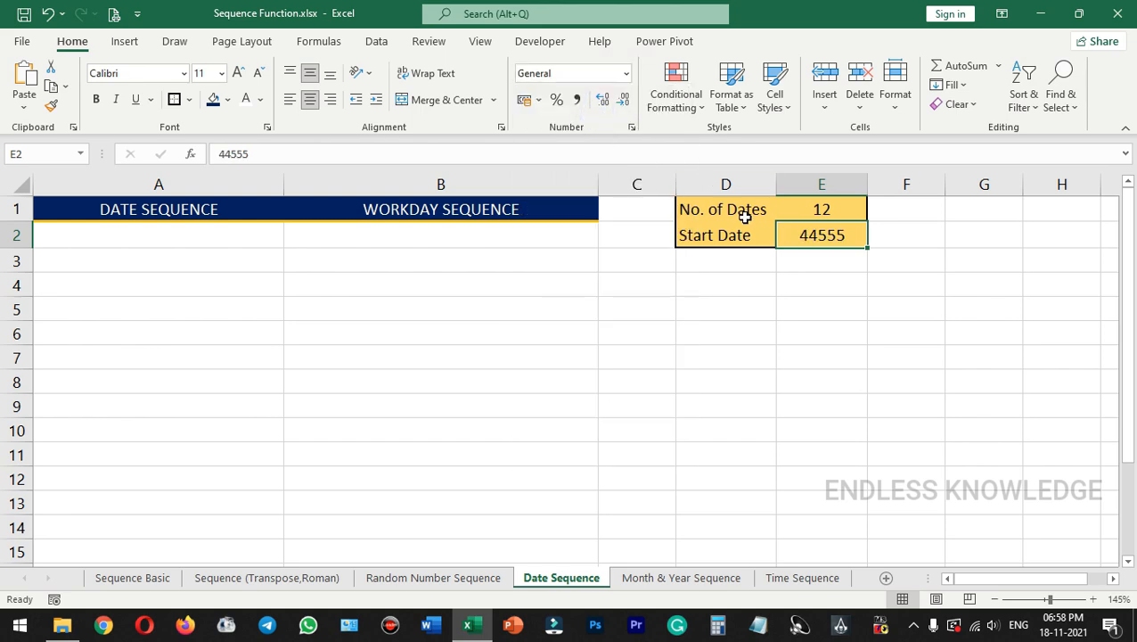
left_click(626, 73)
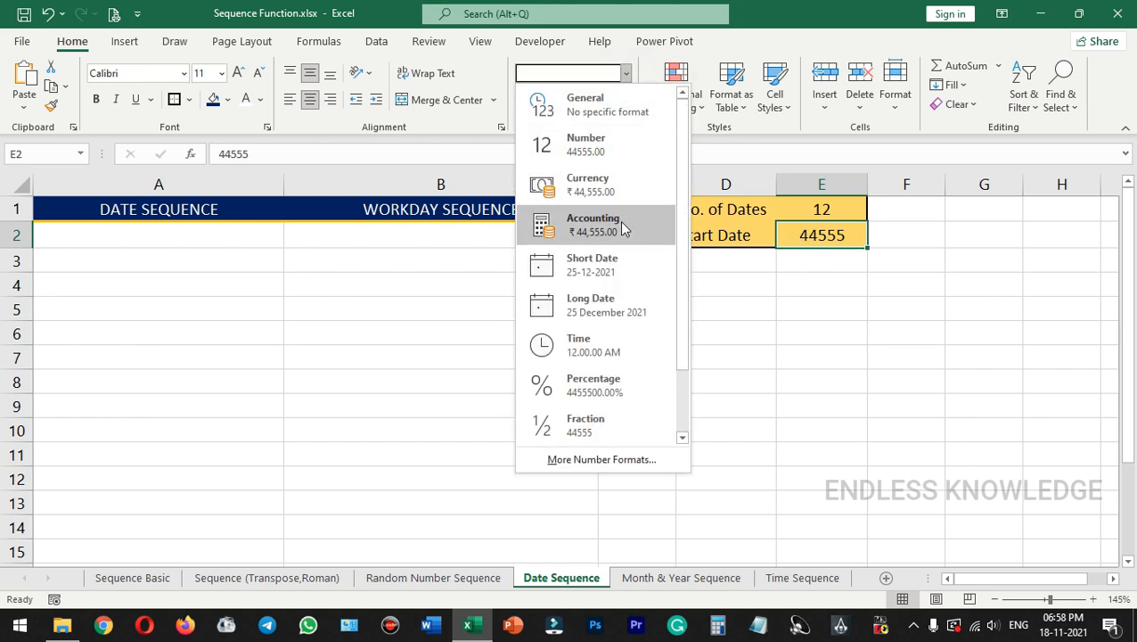
left_click(628, 268)
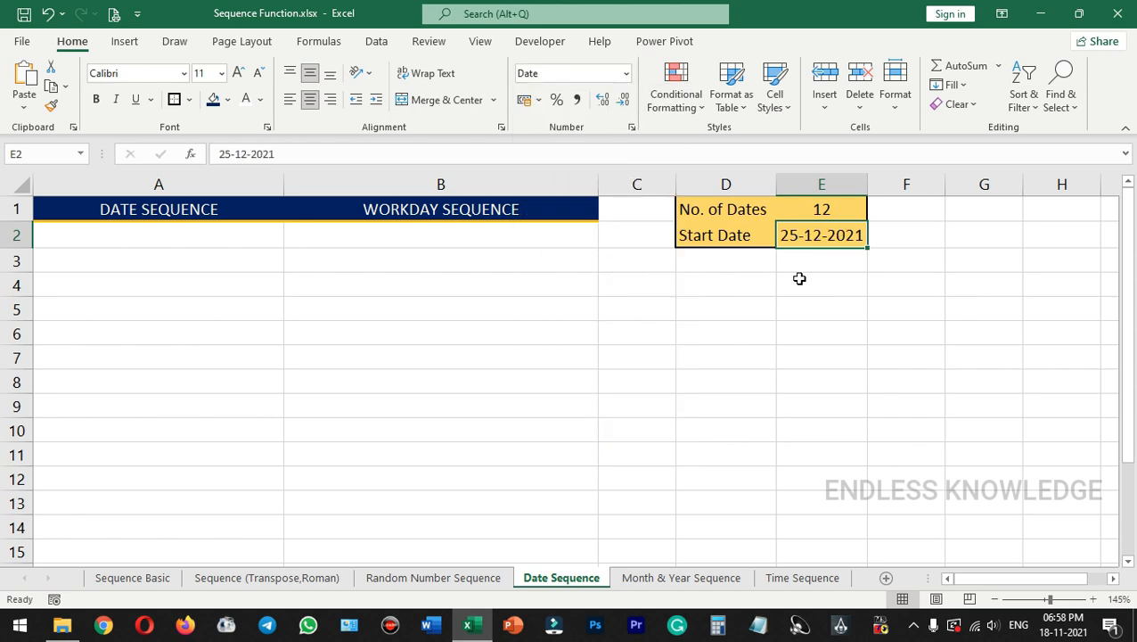
Begin a SEQUENCE formula in cell A2 under DATE SEQUENCE with 15 rows and 1 column.
left_click(218, 236)
type("=seq")
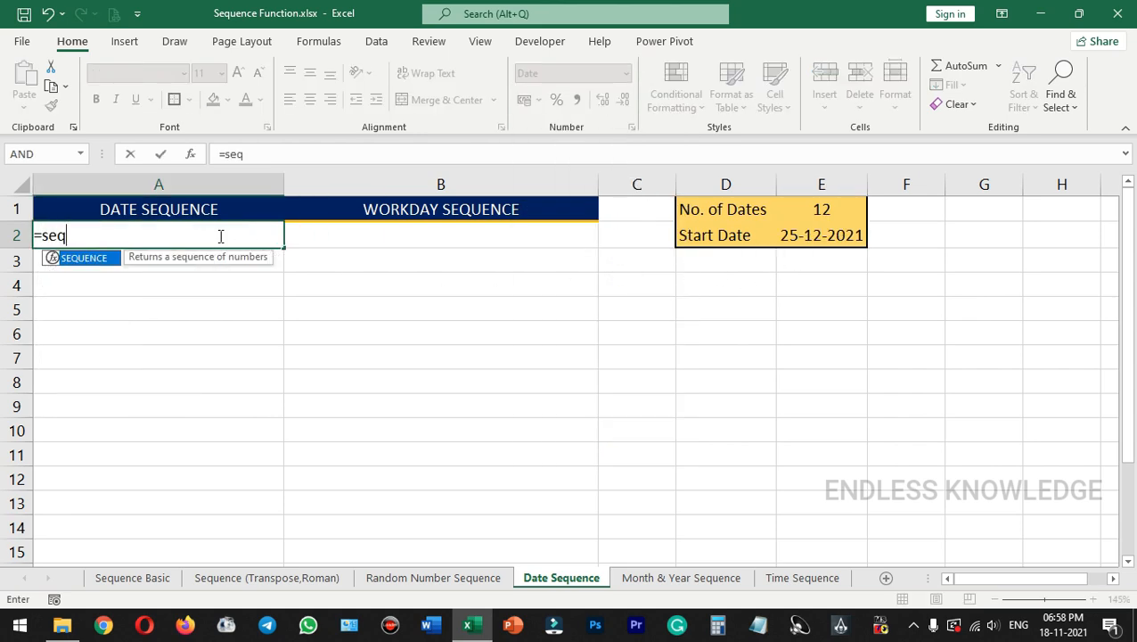
key("Tab")
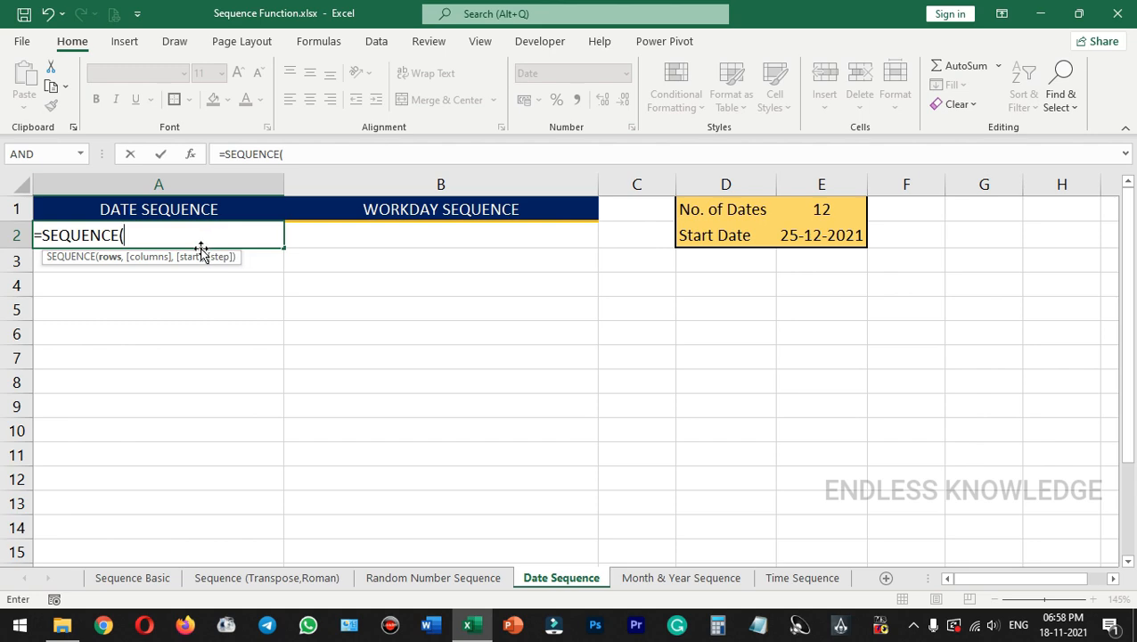
type("10")
key("BackSpace")
key("BackSpace")
type("15")
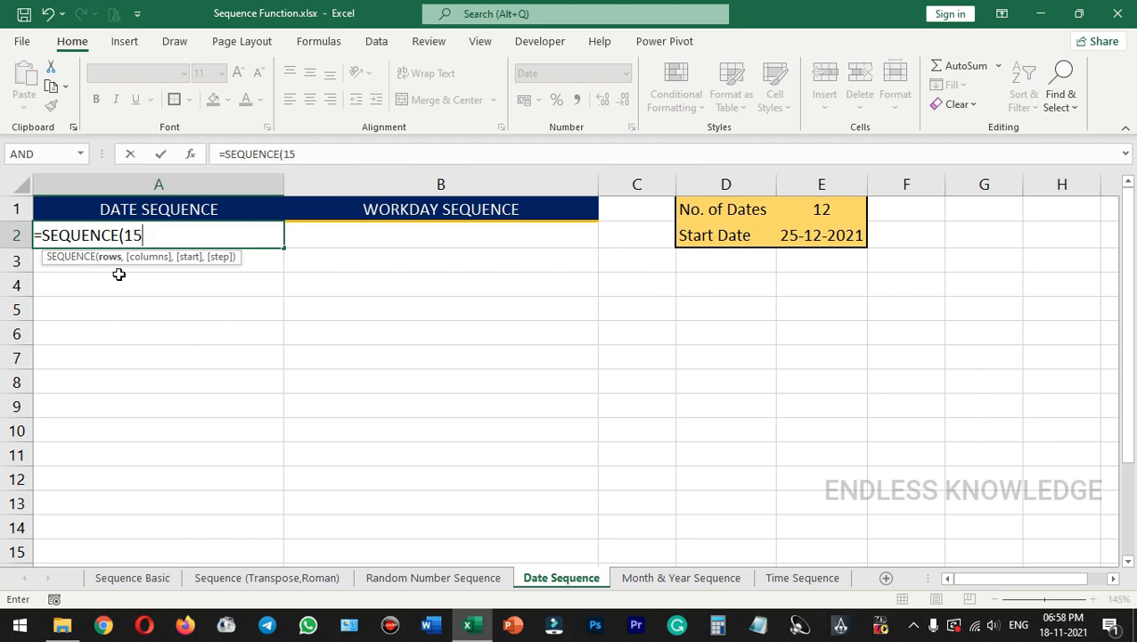
type(",")
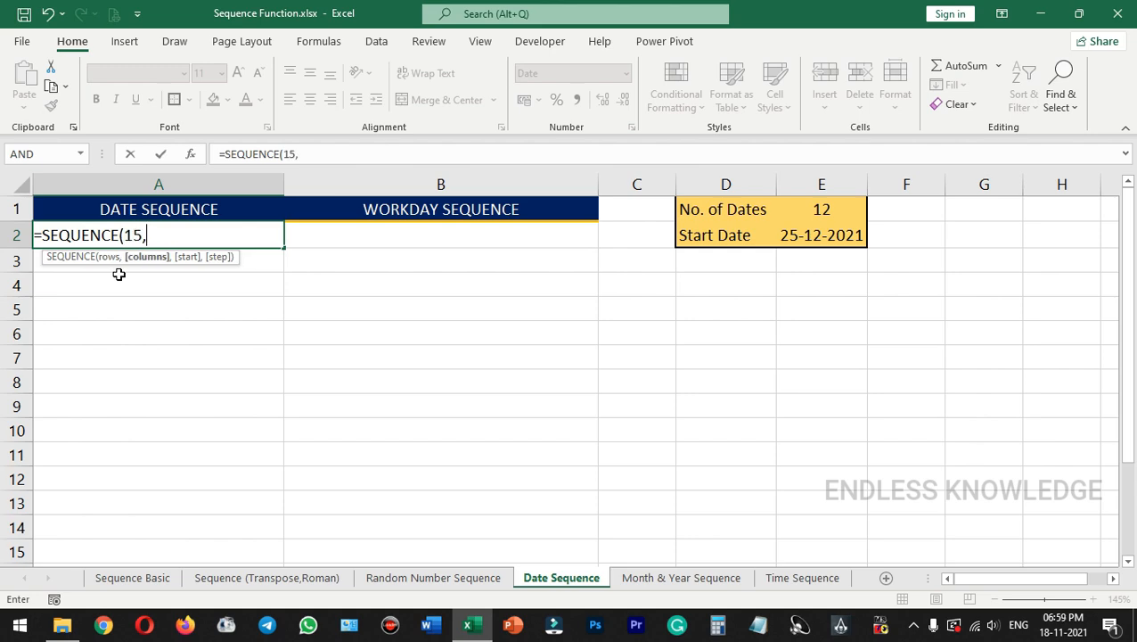
type("1,")
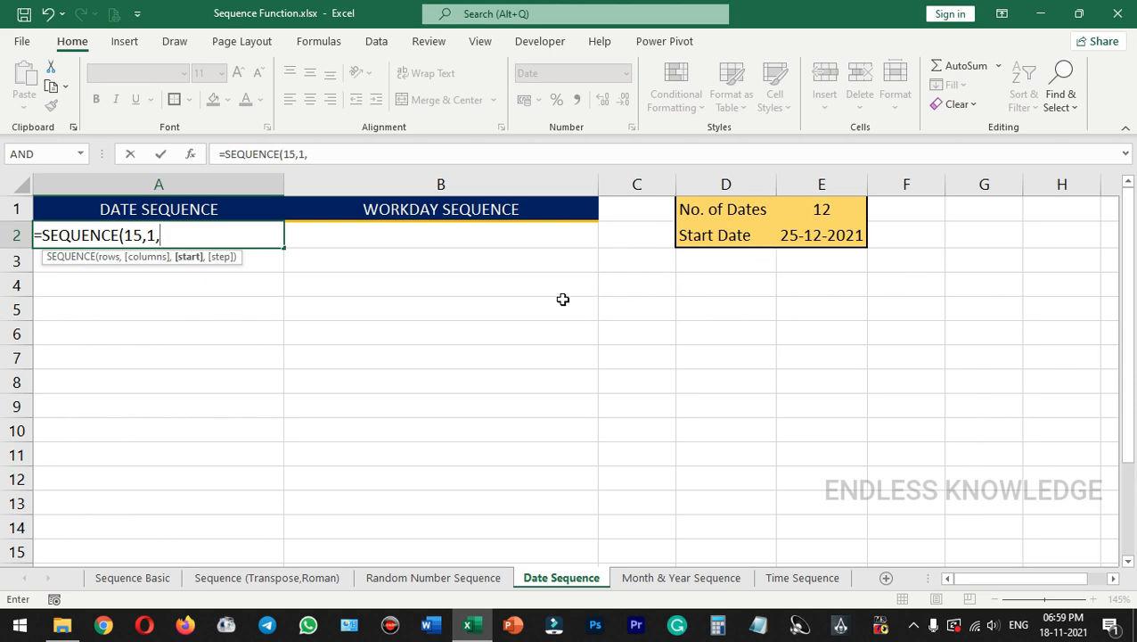
left_click(815, 235)
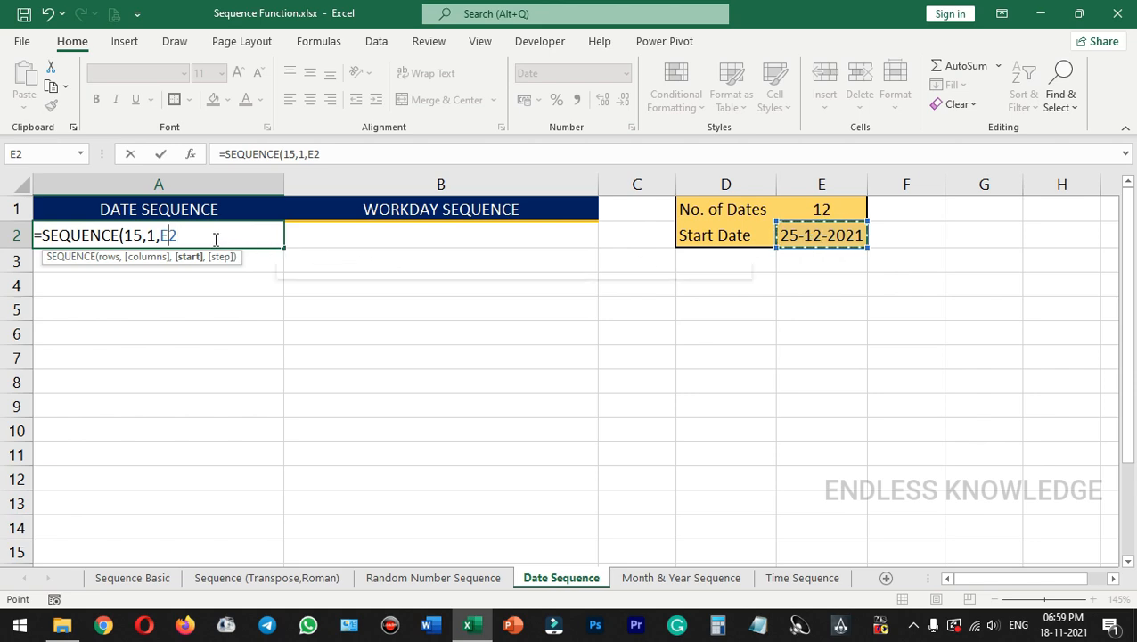
key("BackSpace")
key("BackSpace")
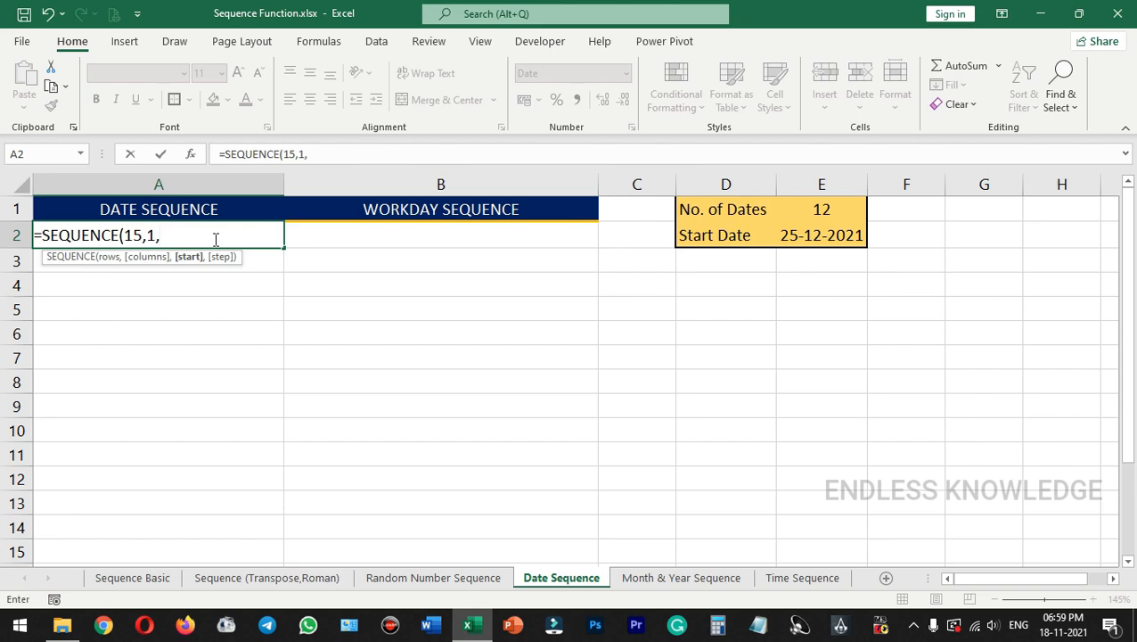
type("\"25-12-2021")
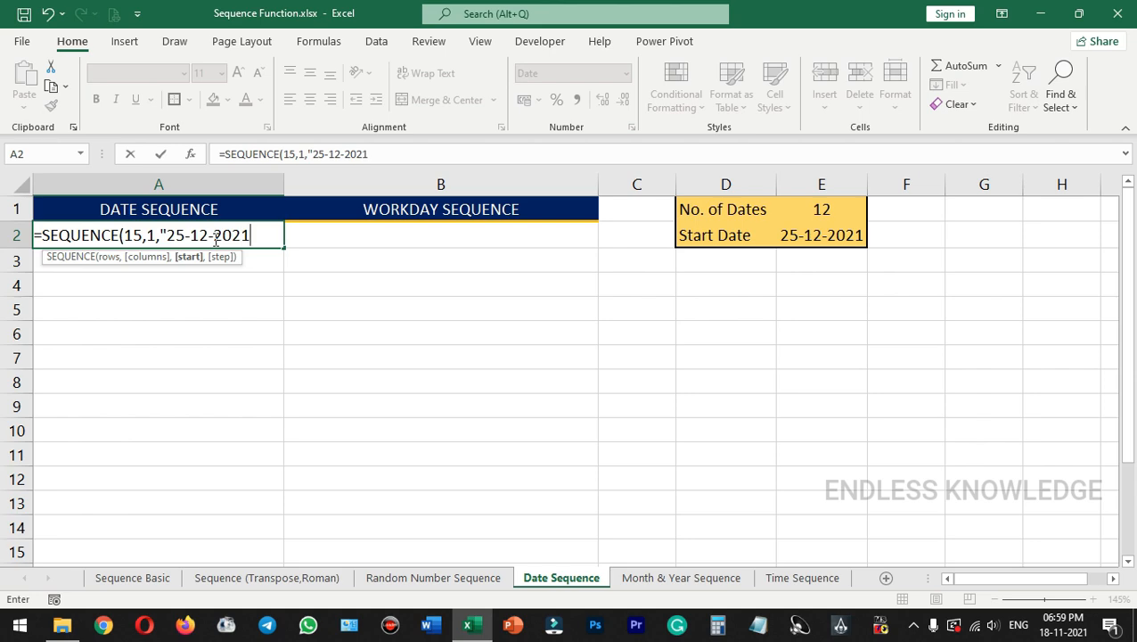
key("BackSpace")
key("BackSpace")
key("BackSpace")
key("BackSpace")
key("BackSpace")
key("BackSpace")
key("BackSpace")
key("BackSpace")
key("BackSpace")
key("BackSpace")
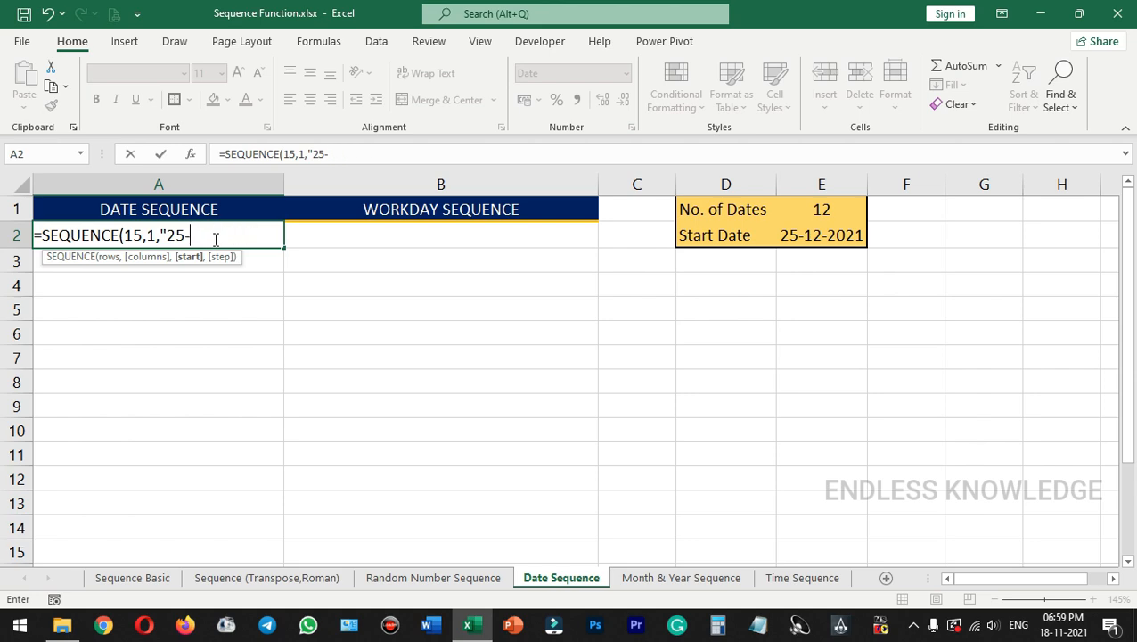
key("BackSpace")
Complete the A2 formula with DATE(2021,12,25) as the start and a step of 5, giving =SEQUENCE(15,1,DATE(2021,12,25),5).
type("date")
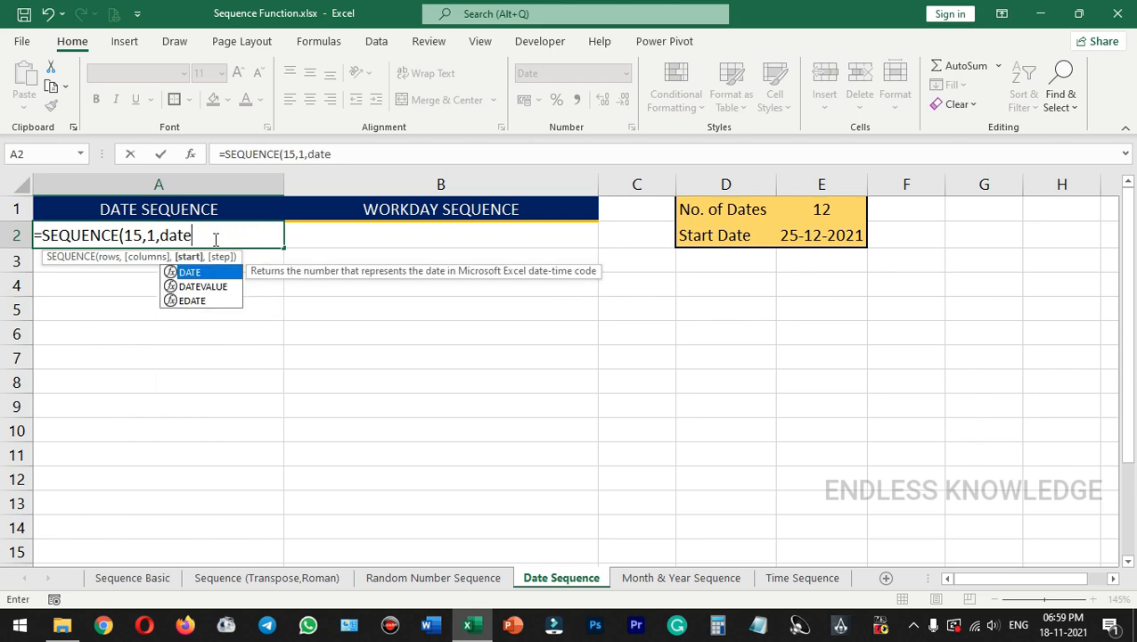
key("Tab")
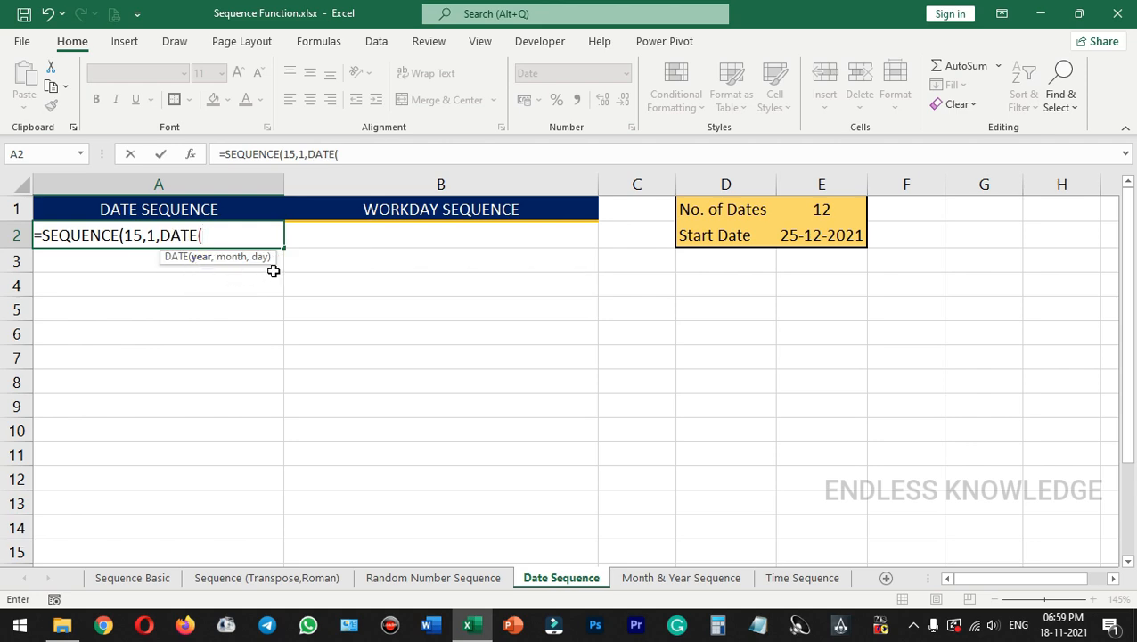
type("2021,")
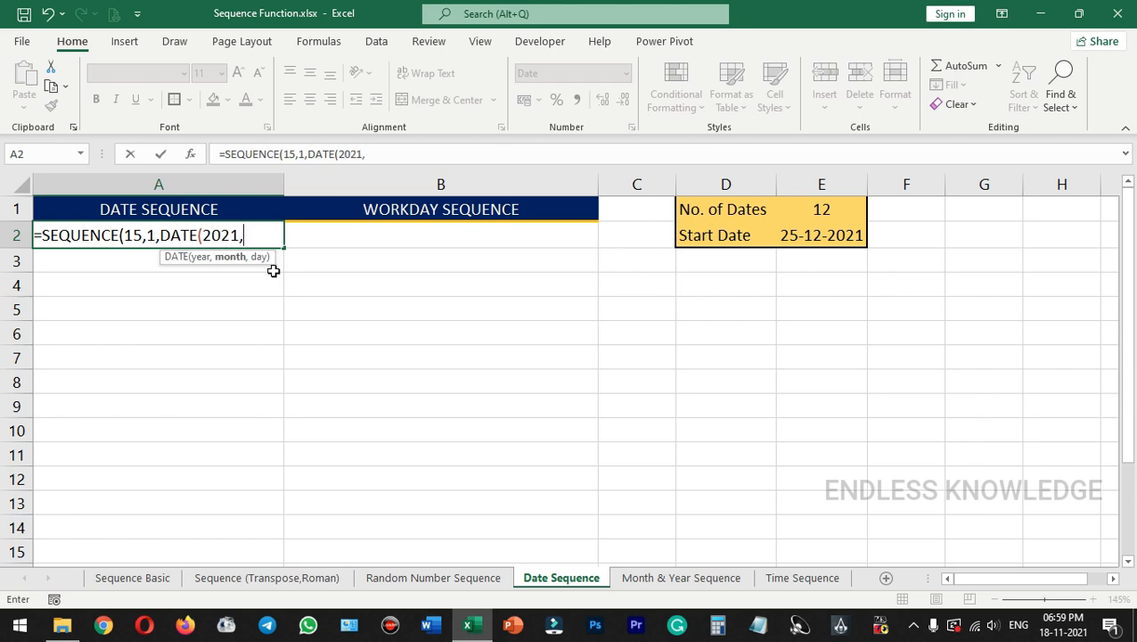
type("12,")
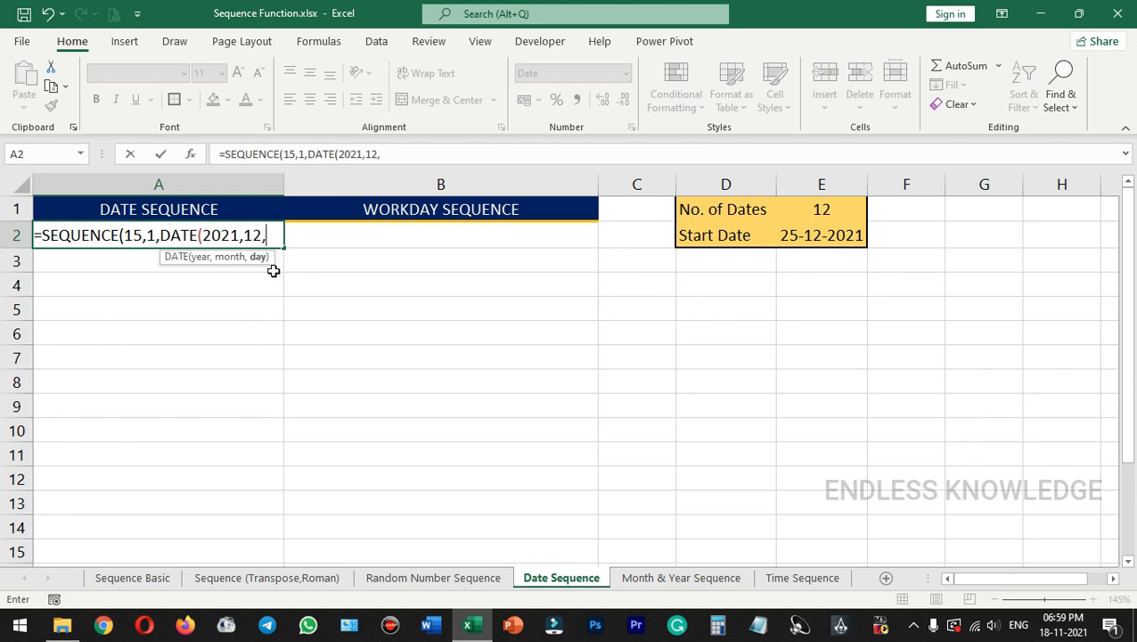
type("25")
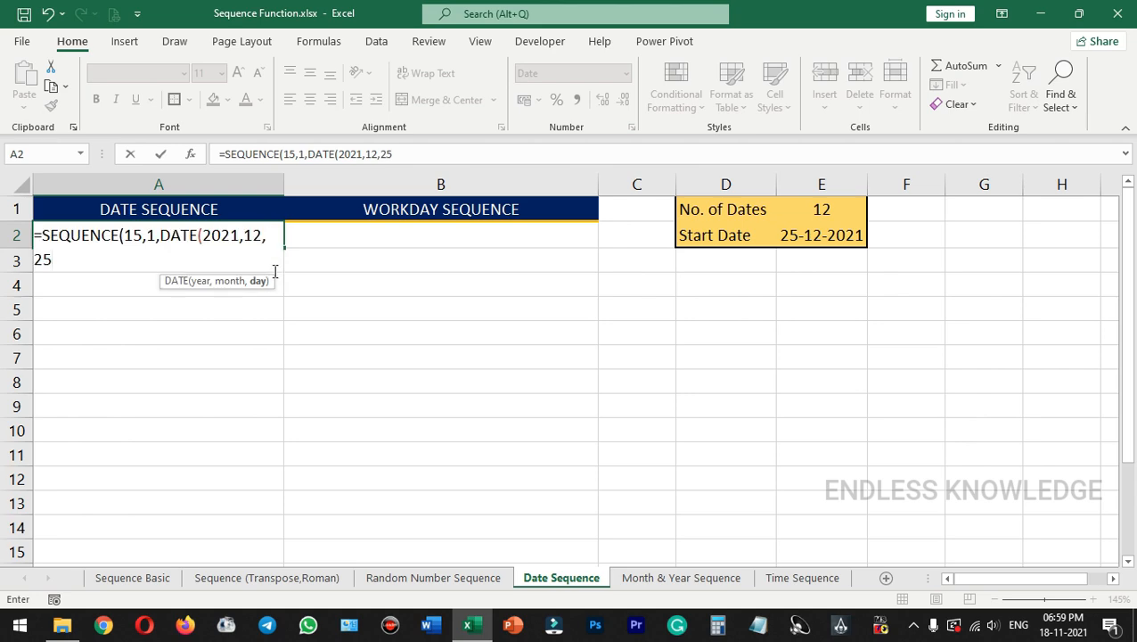
type(")")
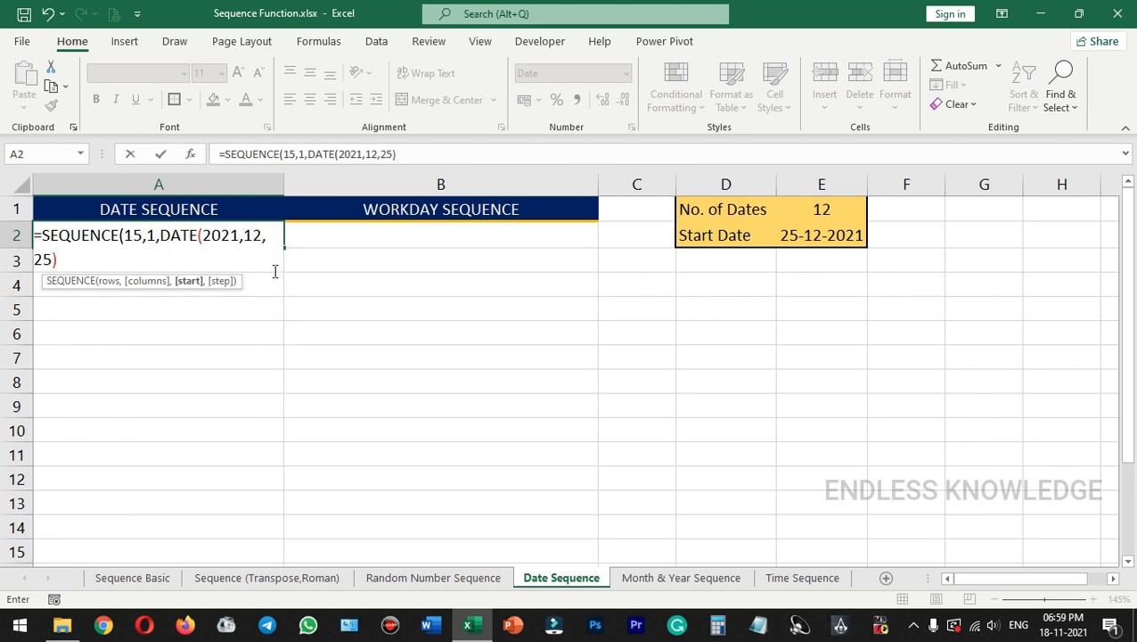
type(",")
type("5")
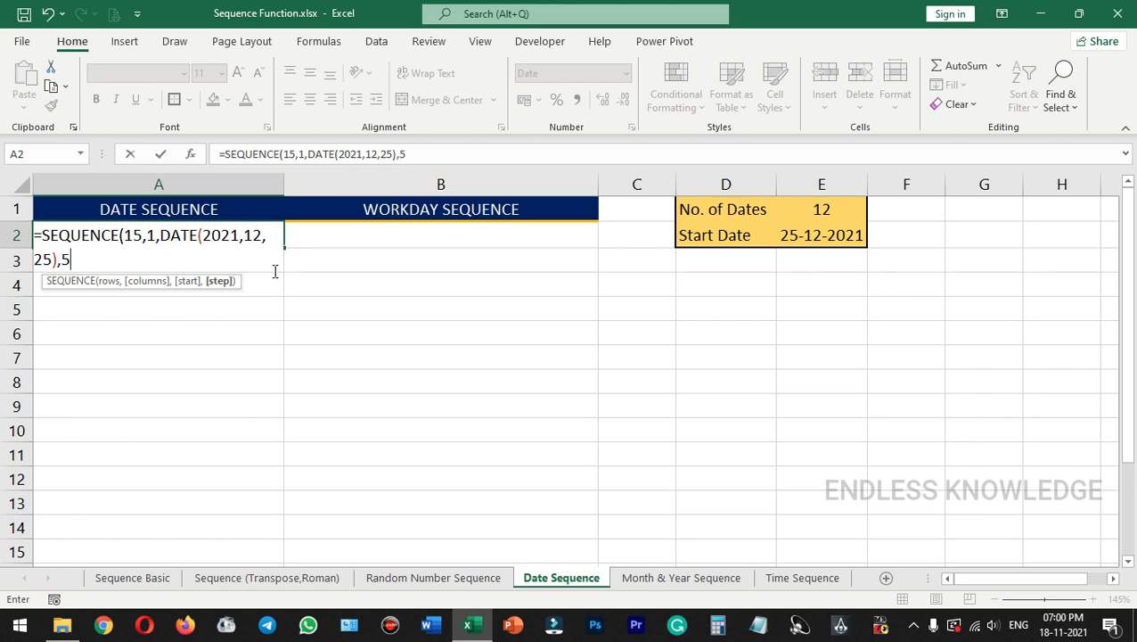
type(")")
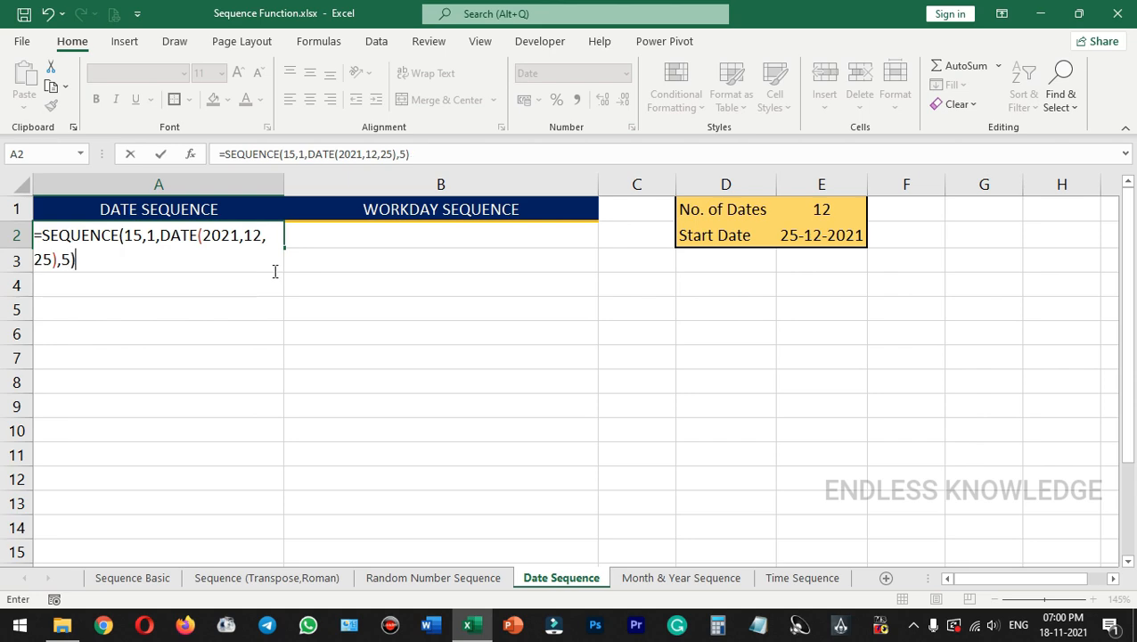
key("Return")
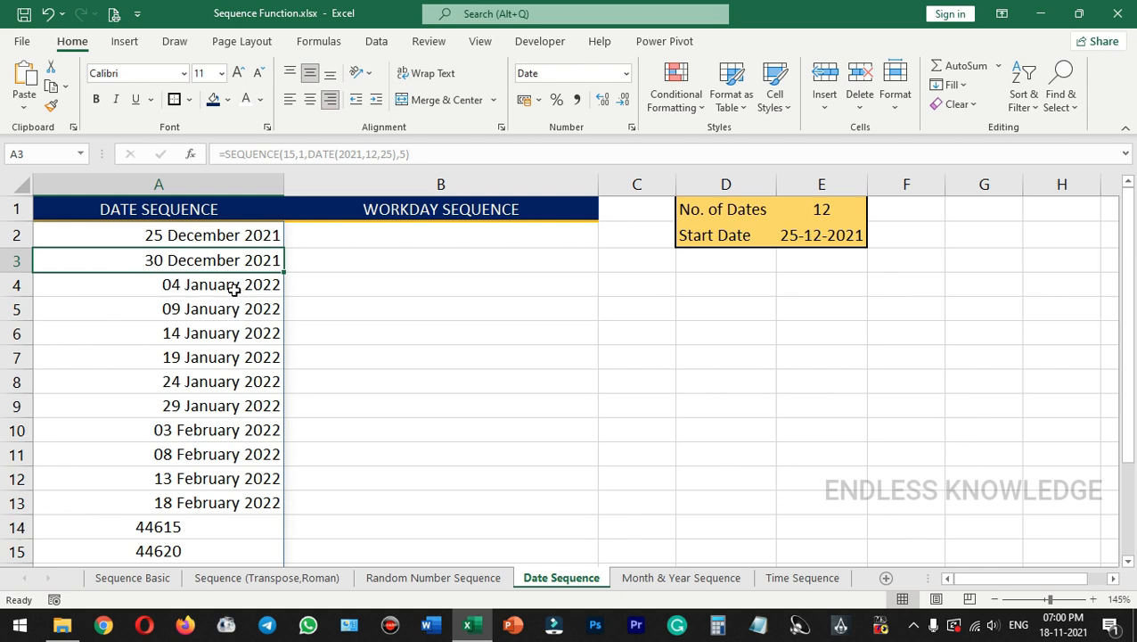
Format the serial numbers in A14:A16 as dates of the type *14 March 2012 and align them right.
scroll(233, 300, "down", 1)
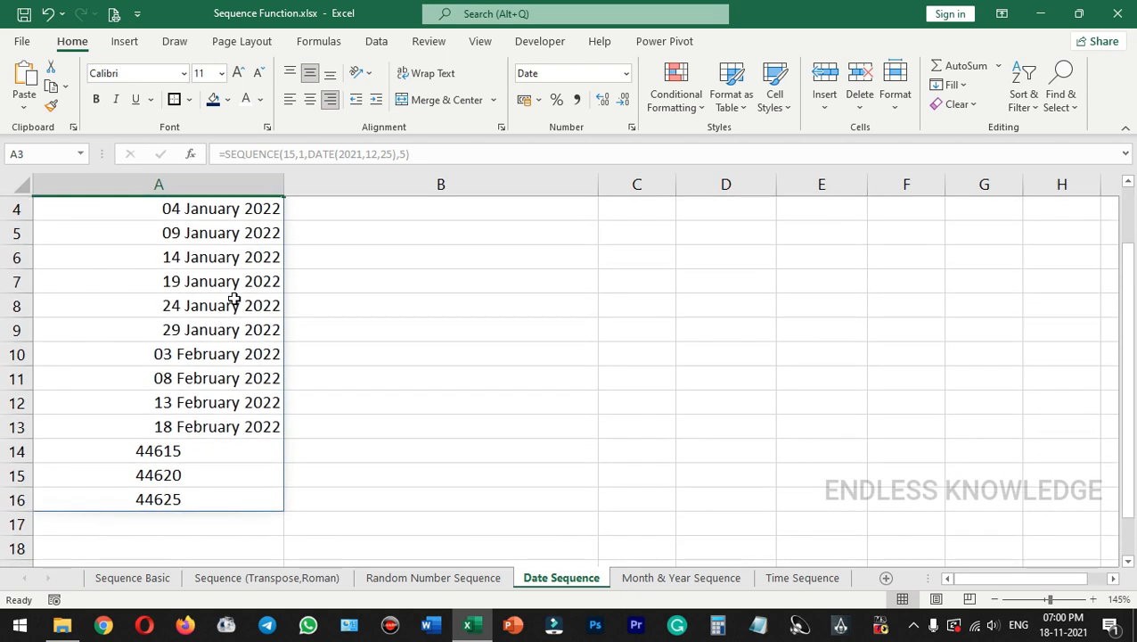
left_click(198, 450)
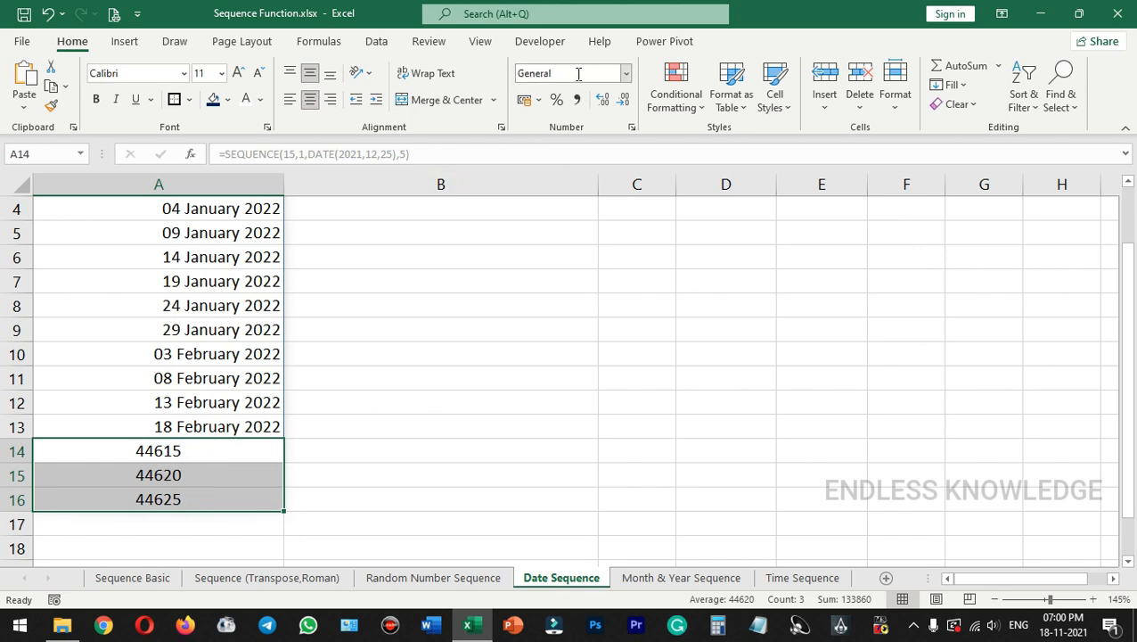
left_click(627, 75)
left_click(594, 264)
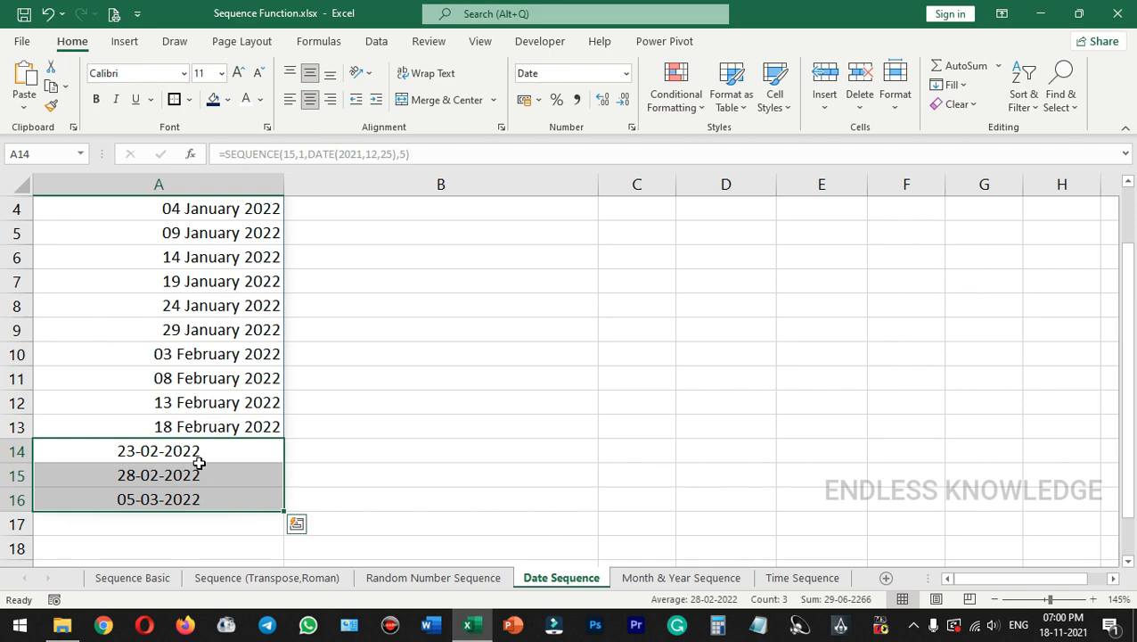
key("ctrl+1")
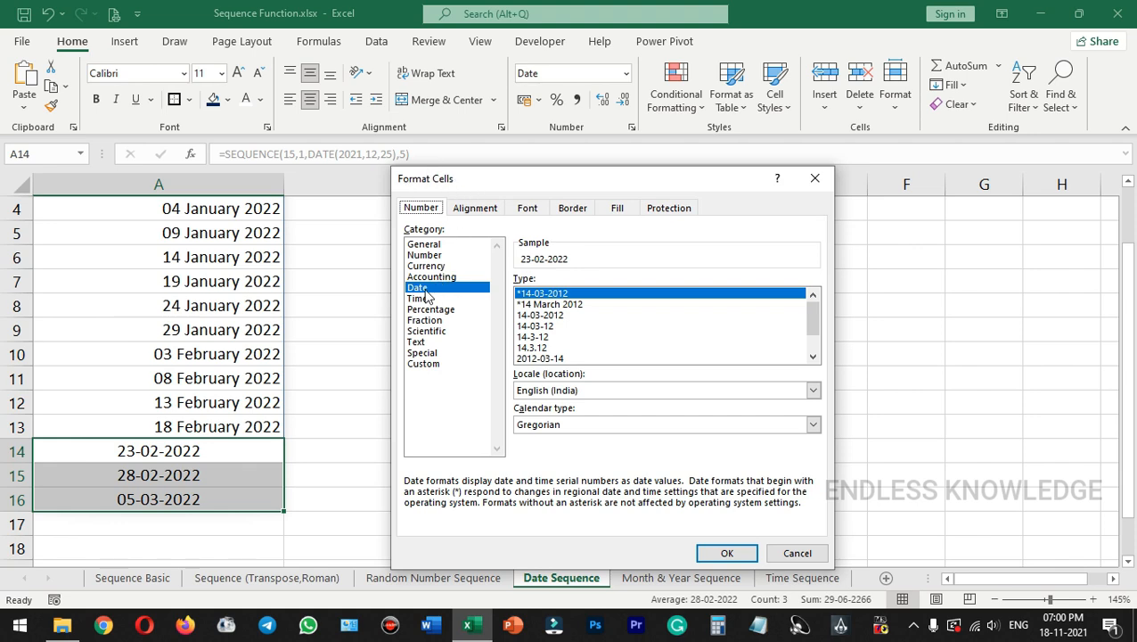
left_click(575, 305)
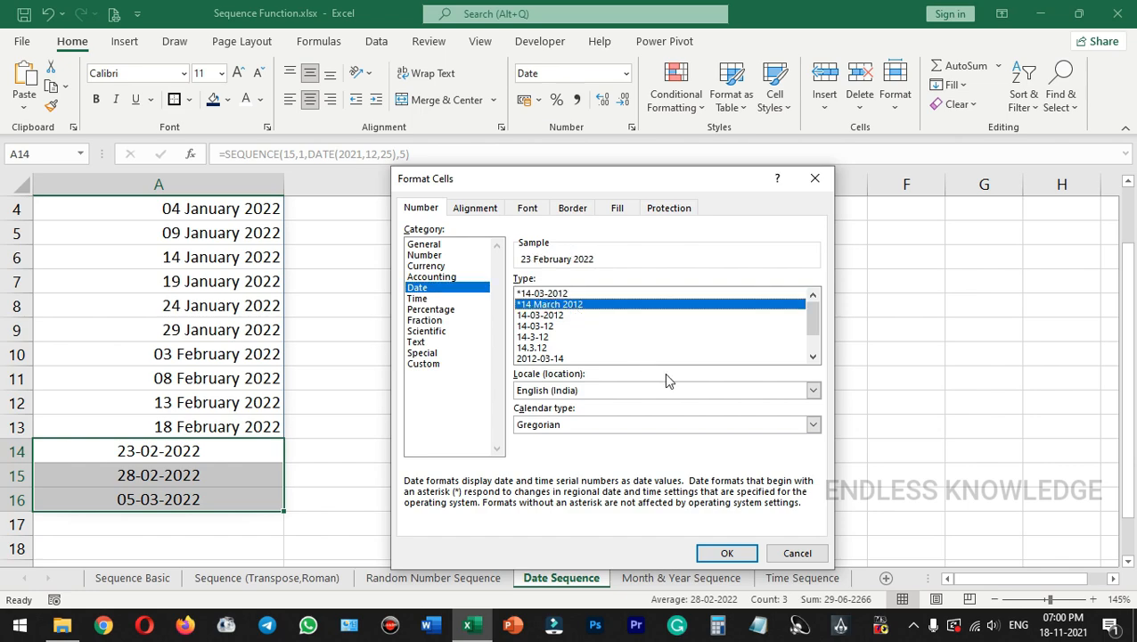
left_click(713, 554)
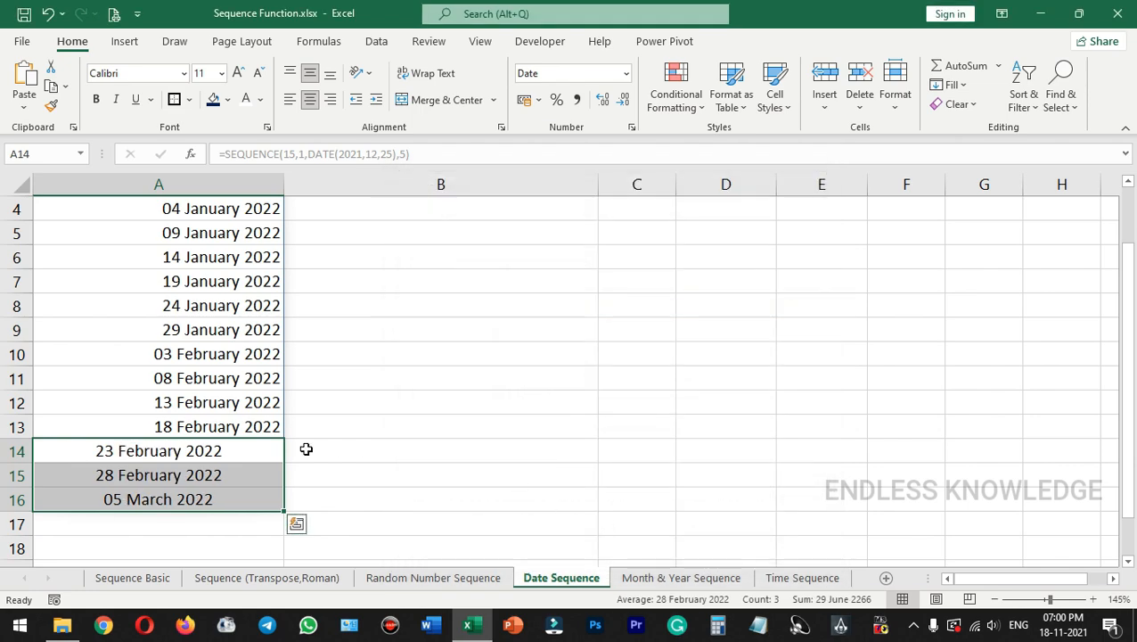
left_click(331, 100)
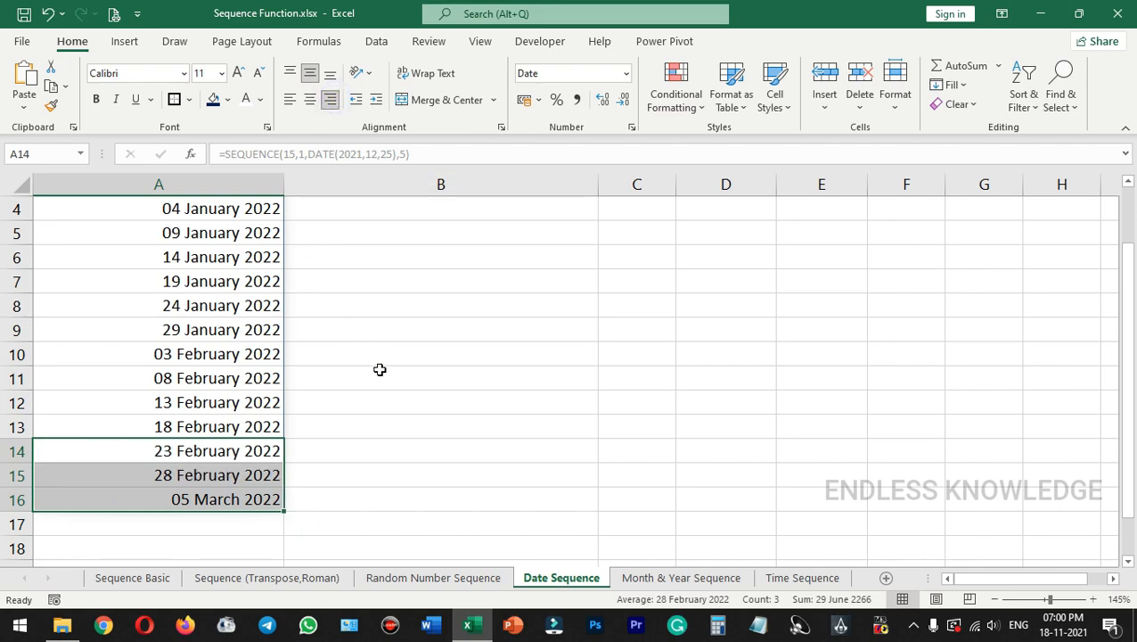
Enter =WORKDAY(E2,SEQUENCE(12,1)) in cell B2 under WORKDAY SEQUENCE.
scroll(380, 368, "up", 1)
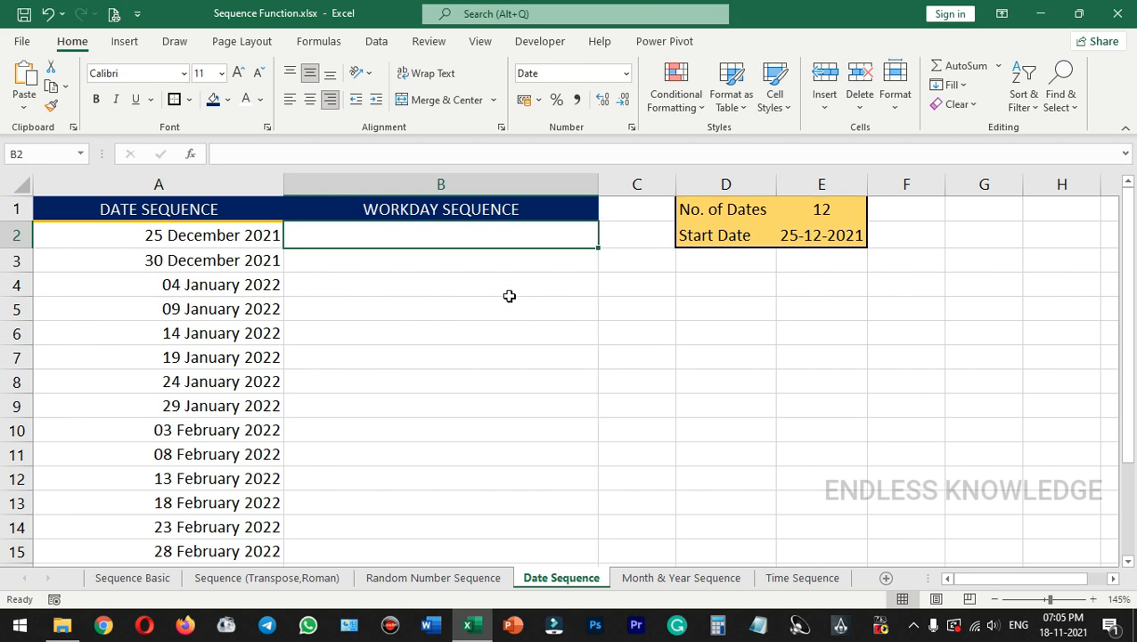
type("=work")
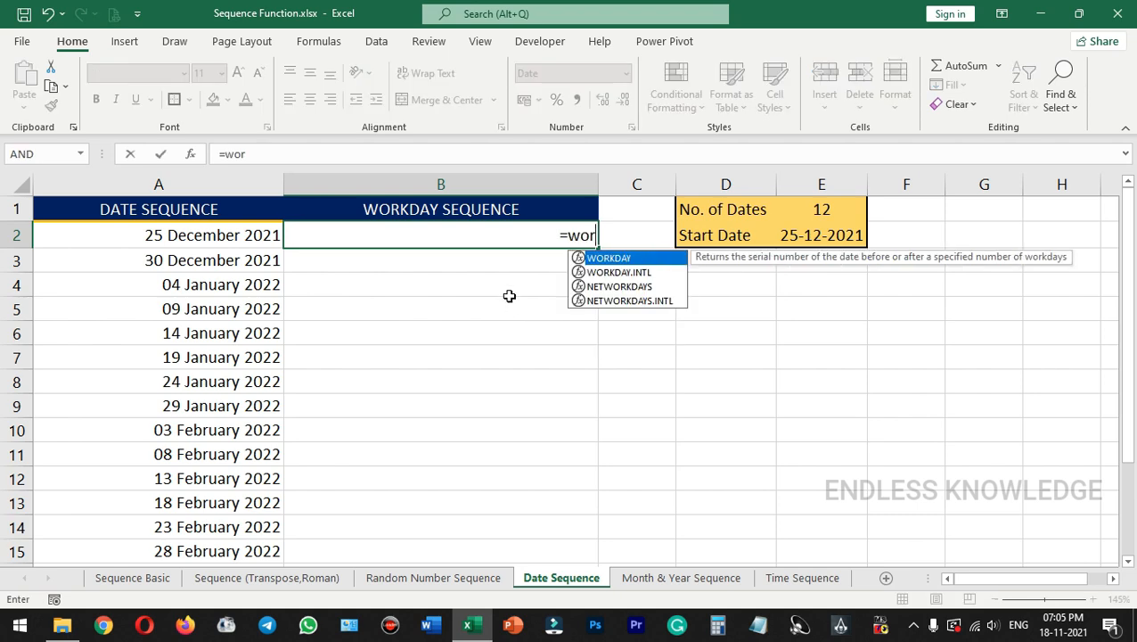
key("Tab")
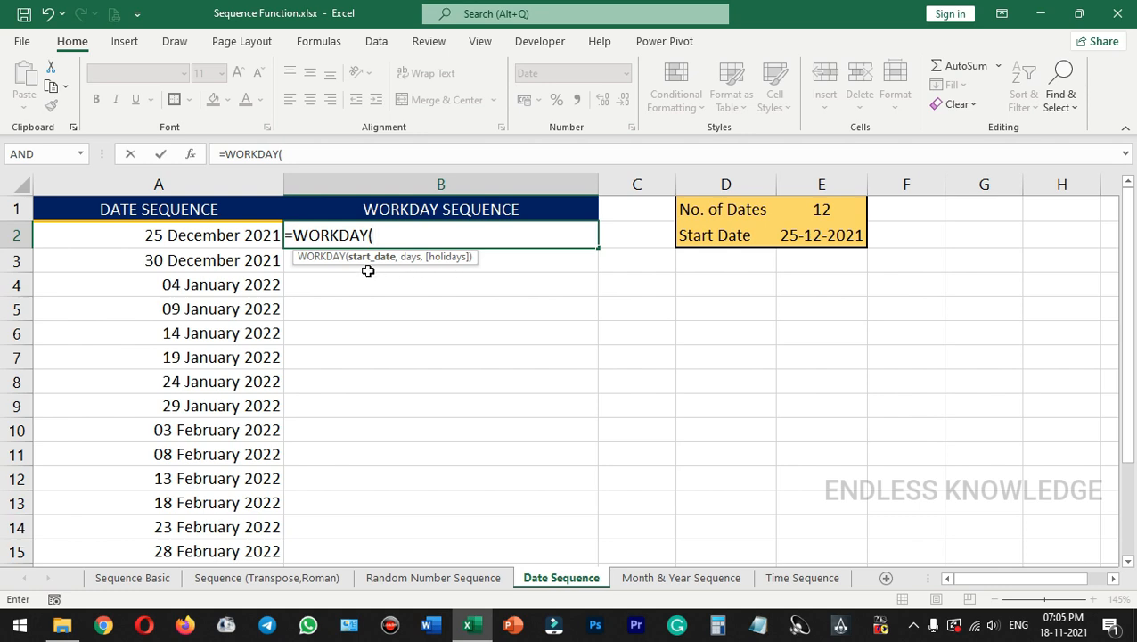
left_click(845, 239)
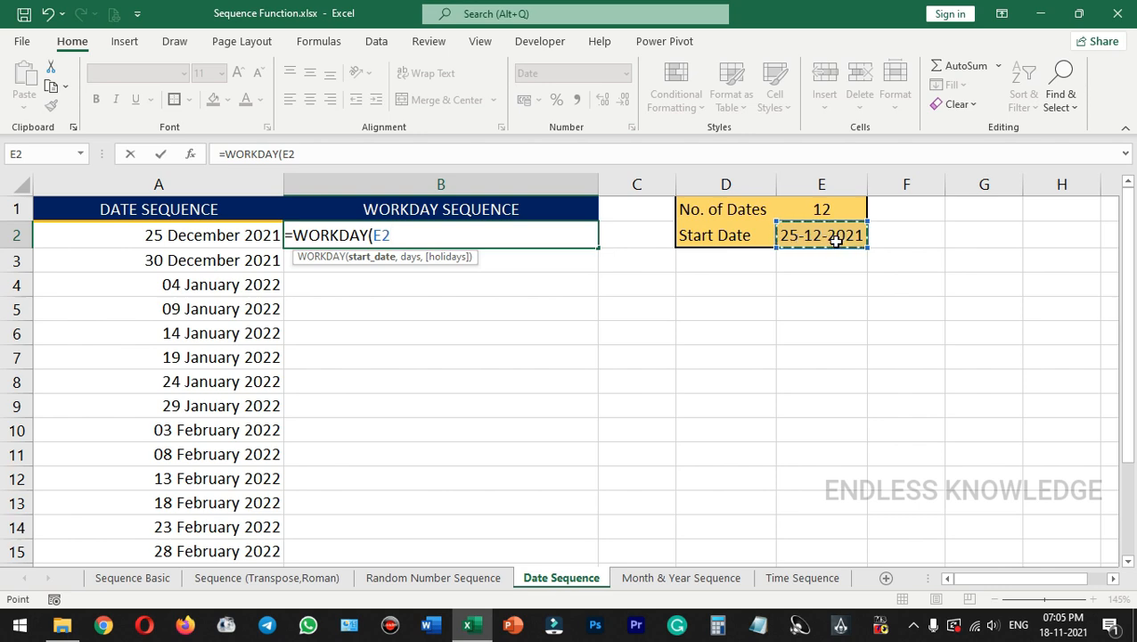
type(",")
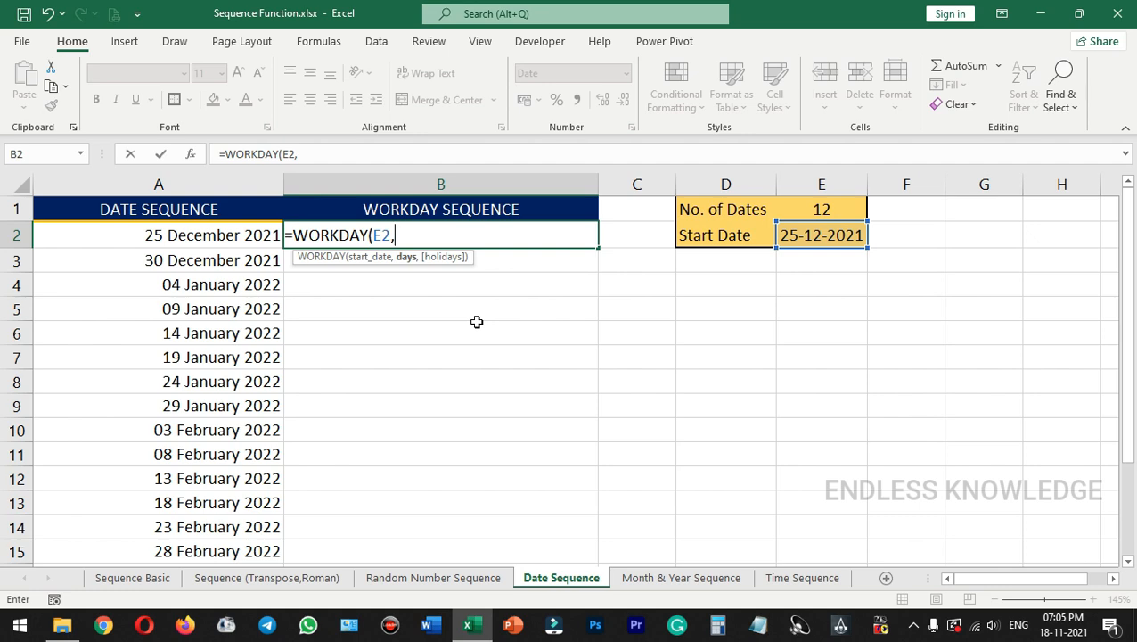
type("seq")
key("Tab")
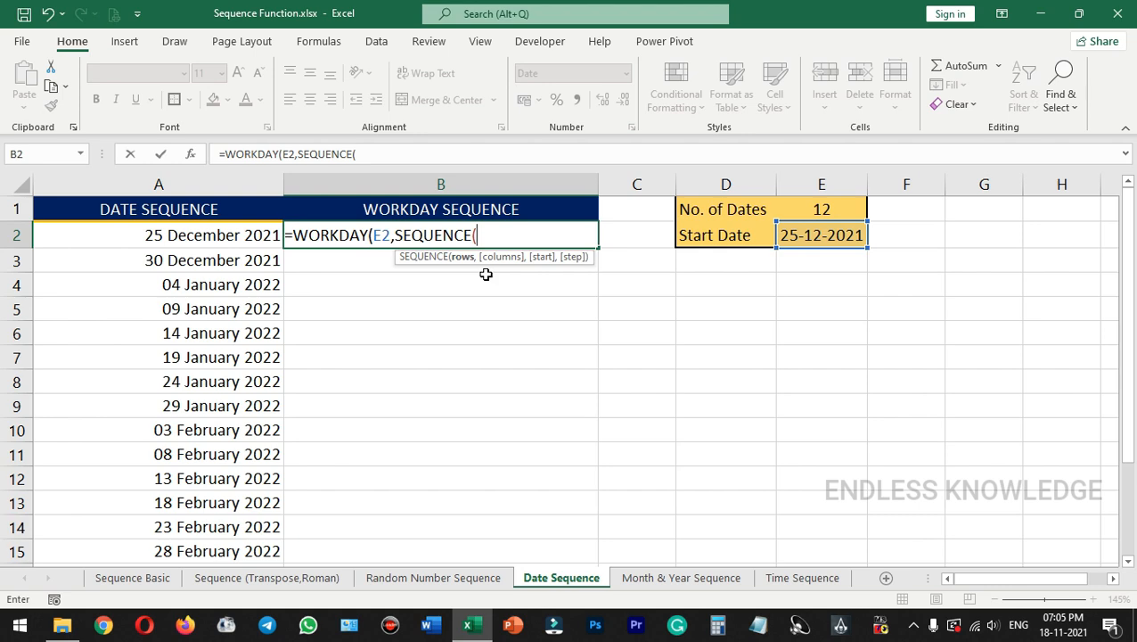
type("12,")
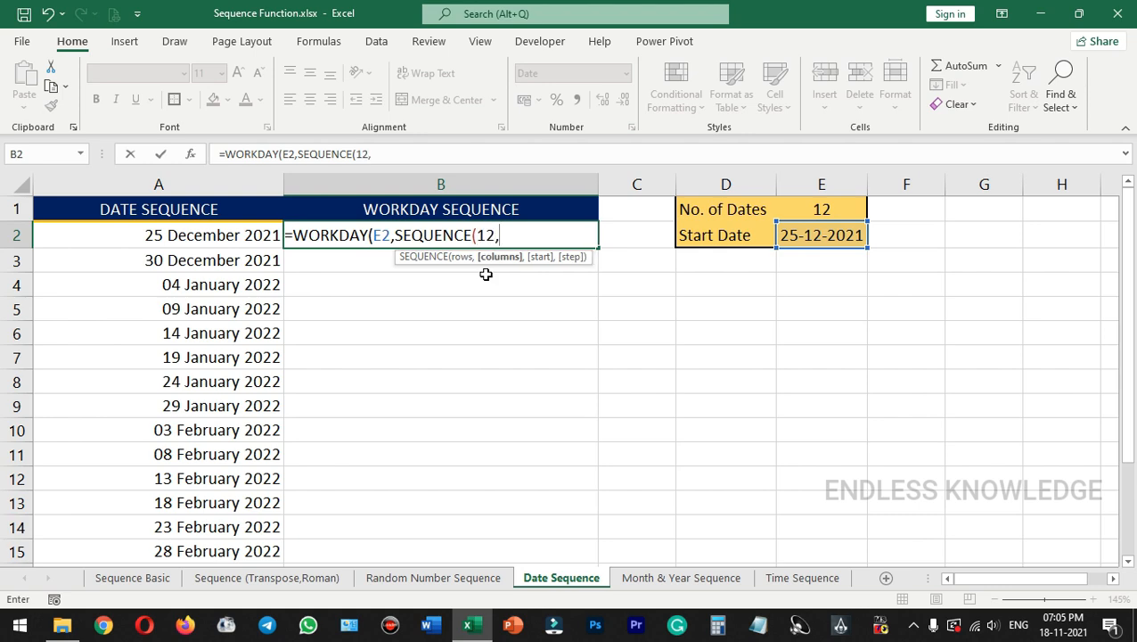
type("1)")
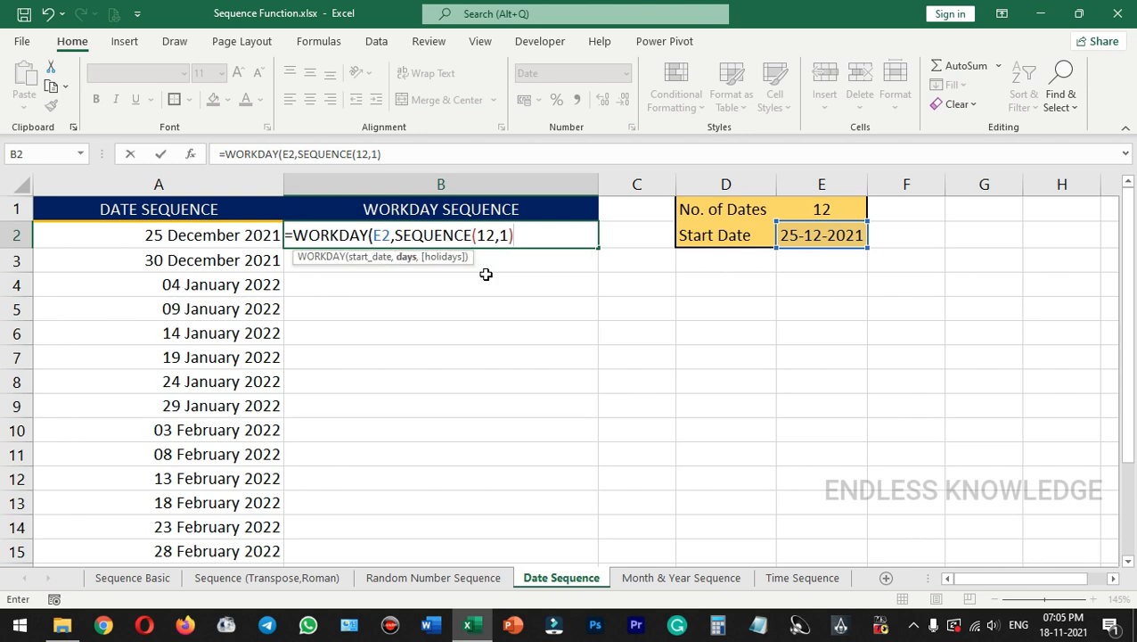
type(")")
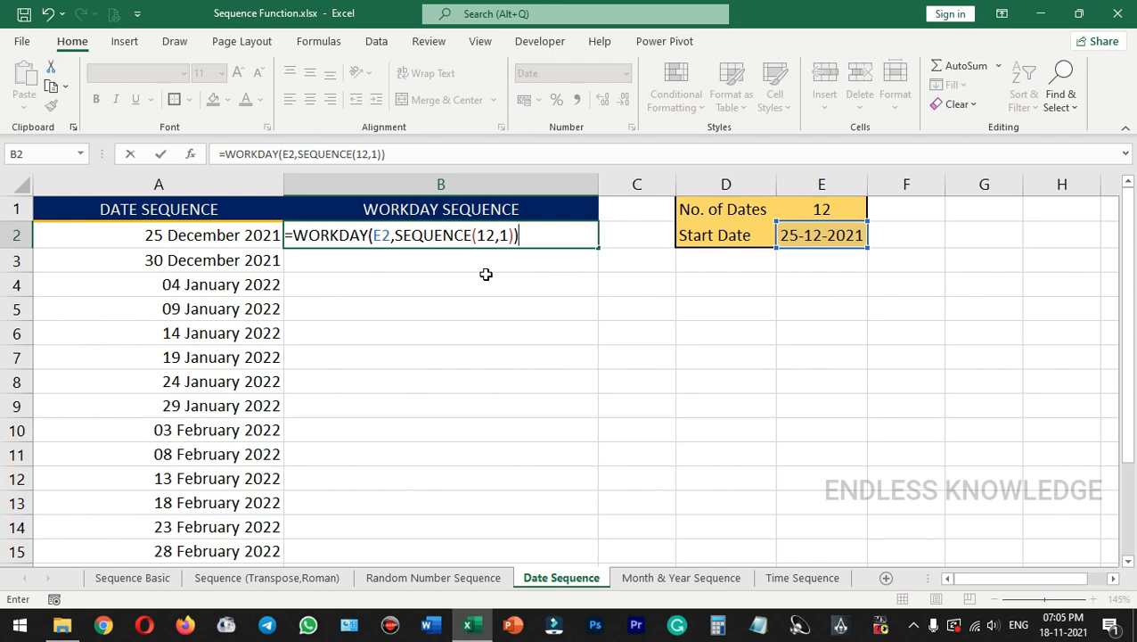
key("Return")
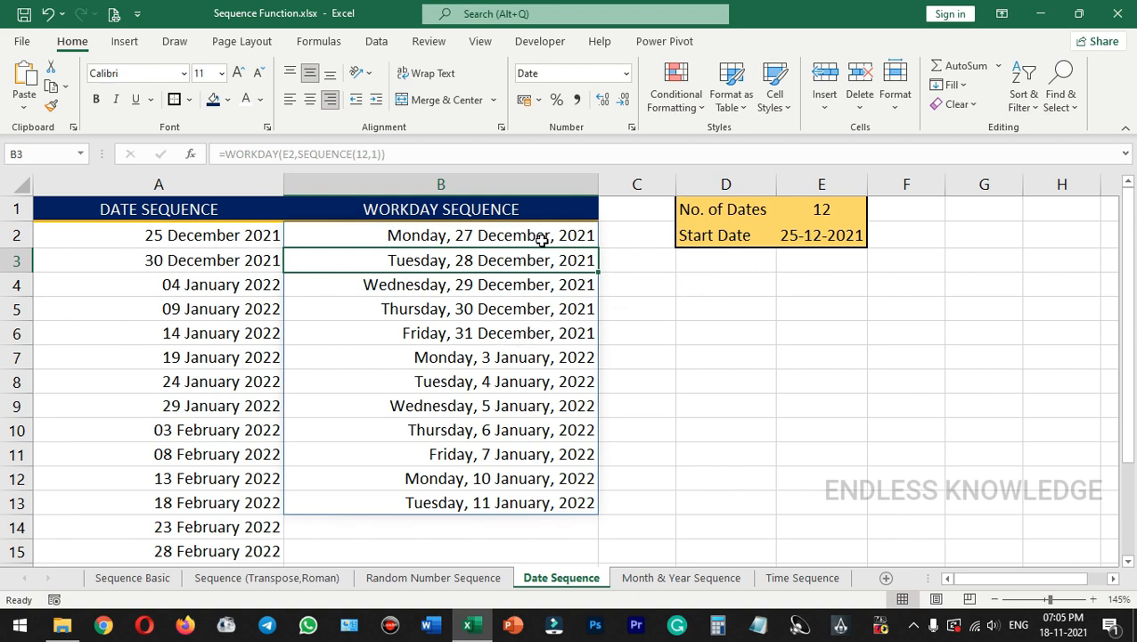
Switch the workday dates in B2:B13 to the General number format and then to Long Date.
left_click(486, 244)
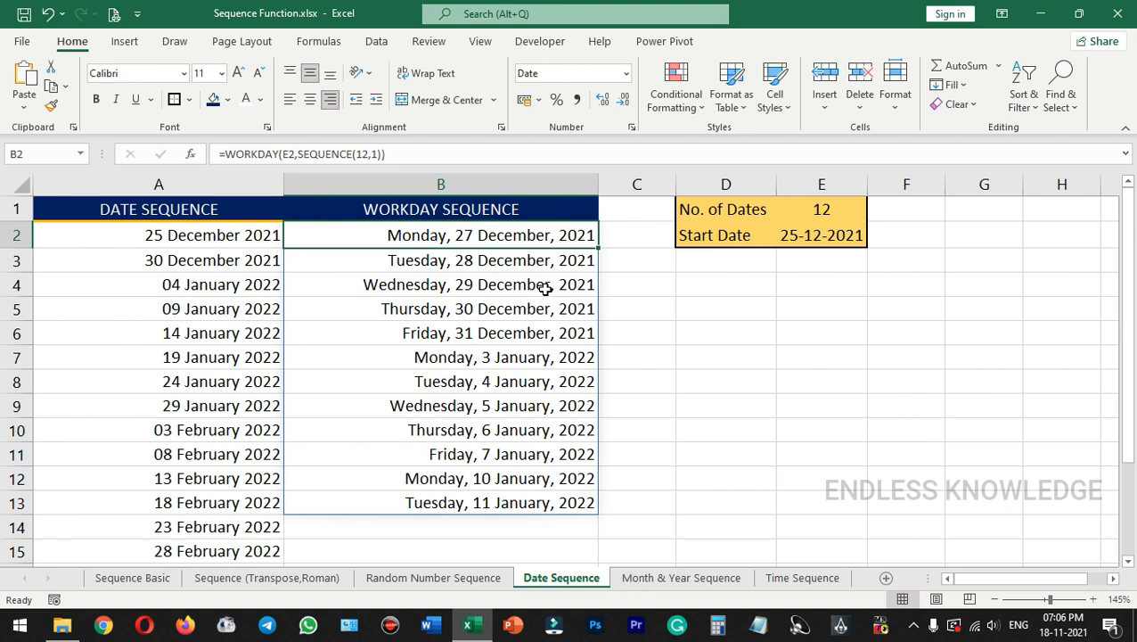
left_click_drag(550, 235, 525, 497)
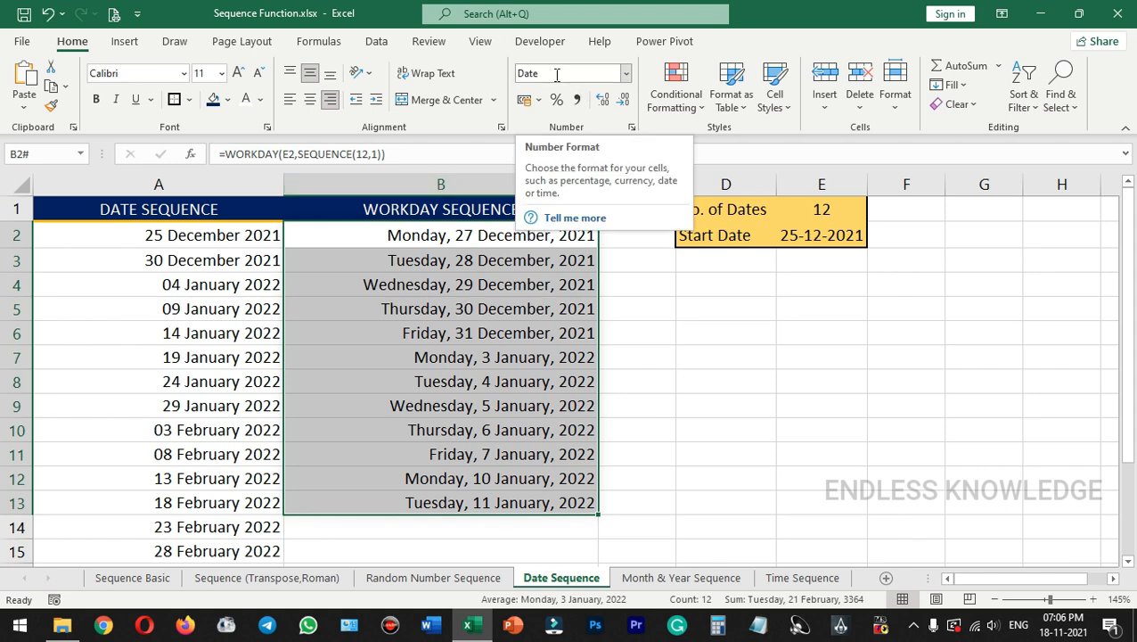
left_click(626, 74)
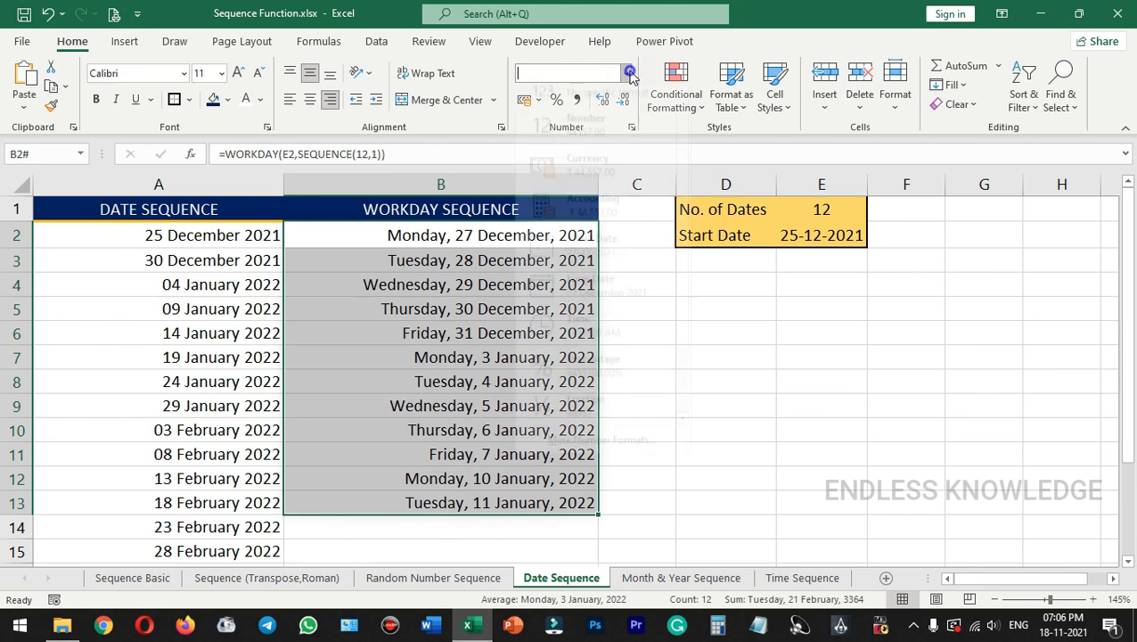
left_click(609, 108)
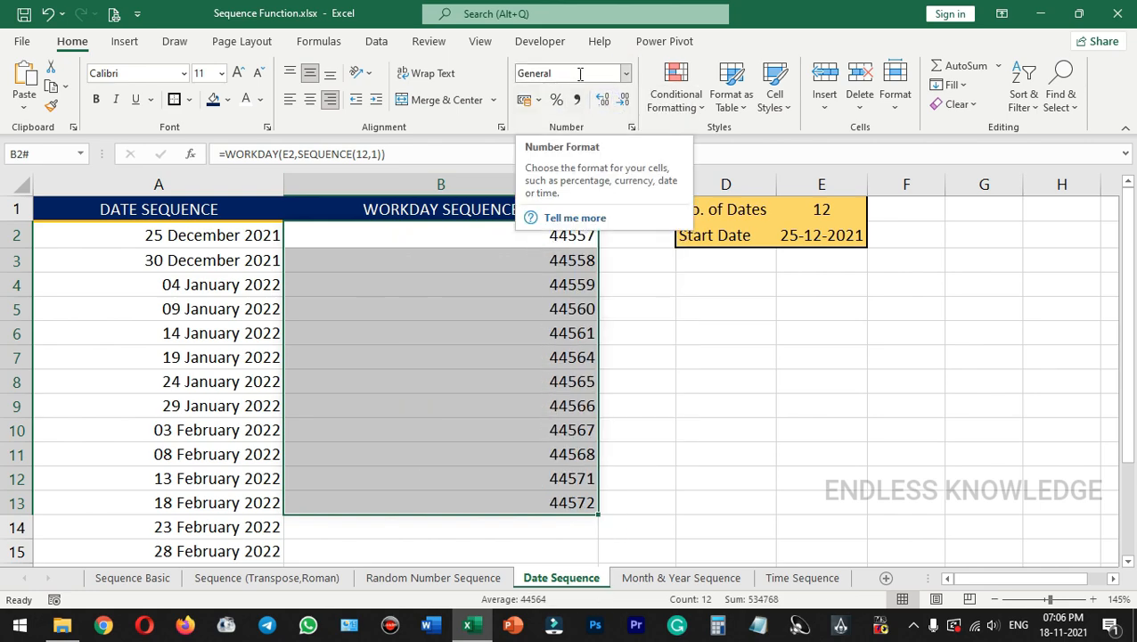
left_click(626, 73)
left_click(599, 304)
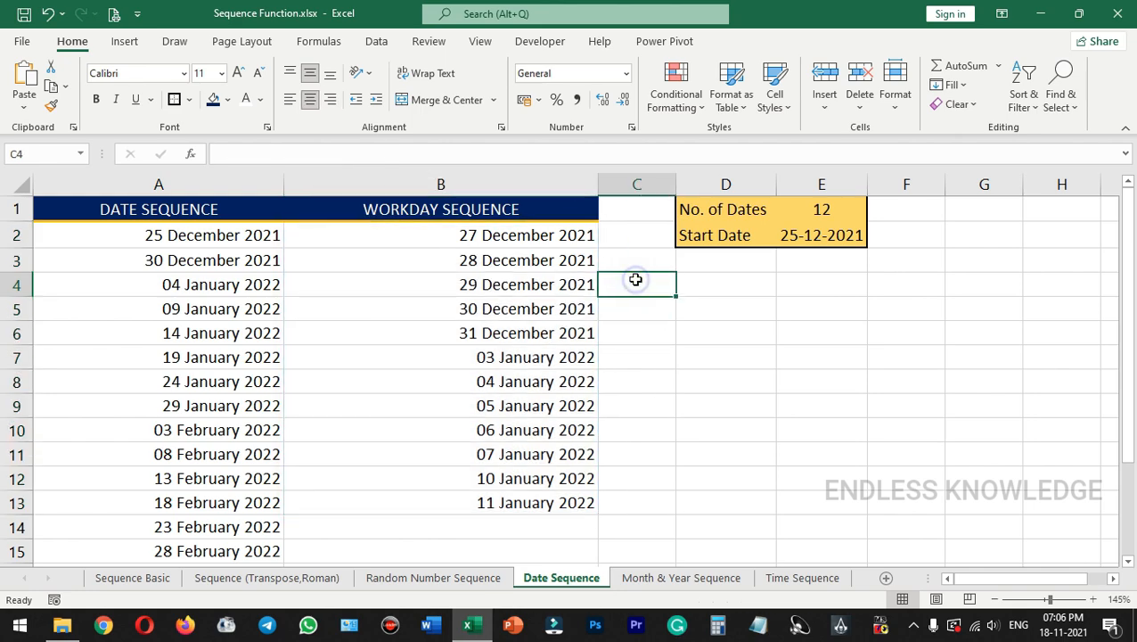
left_click(632, 282)
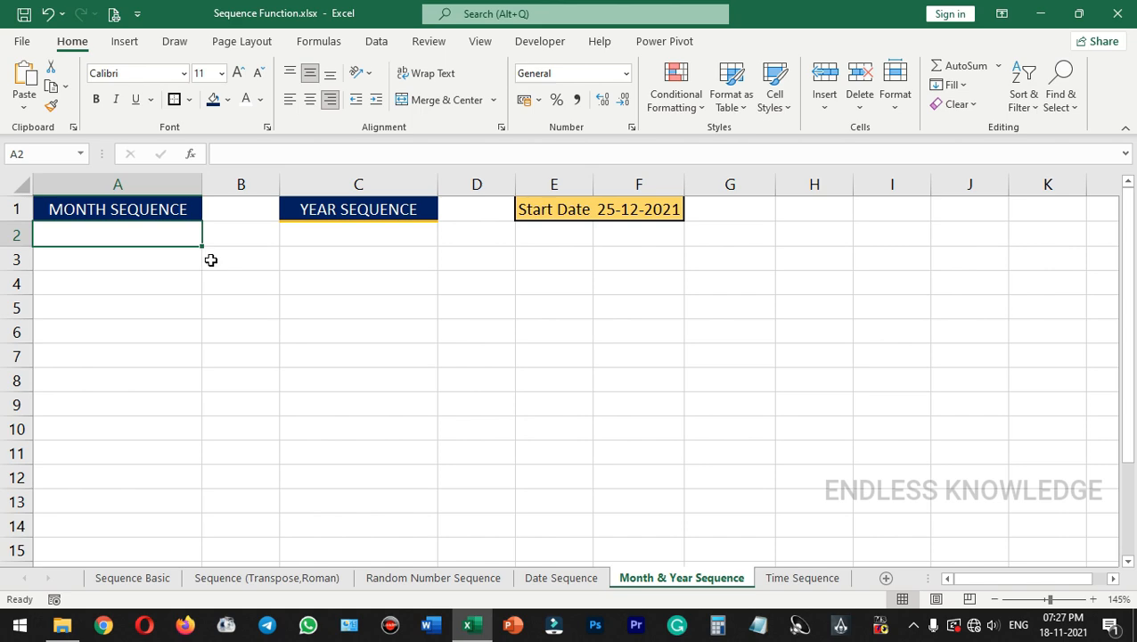
type("=")
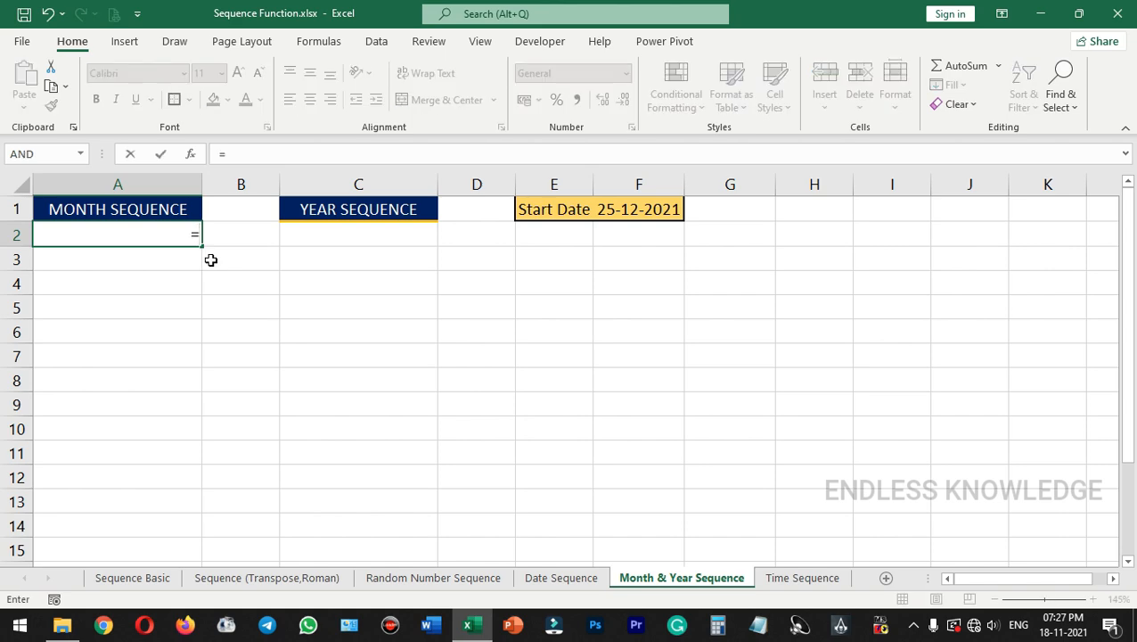
type("date")
key("Tab")
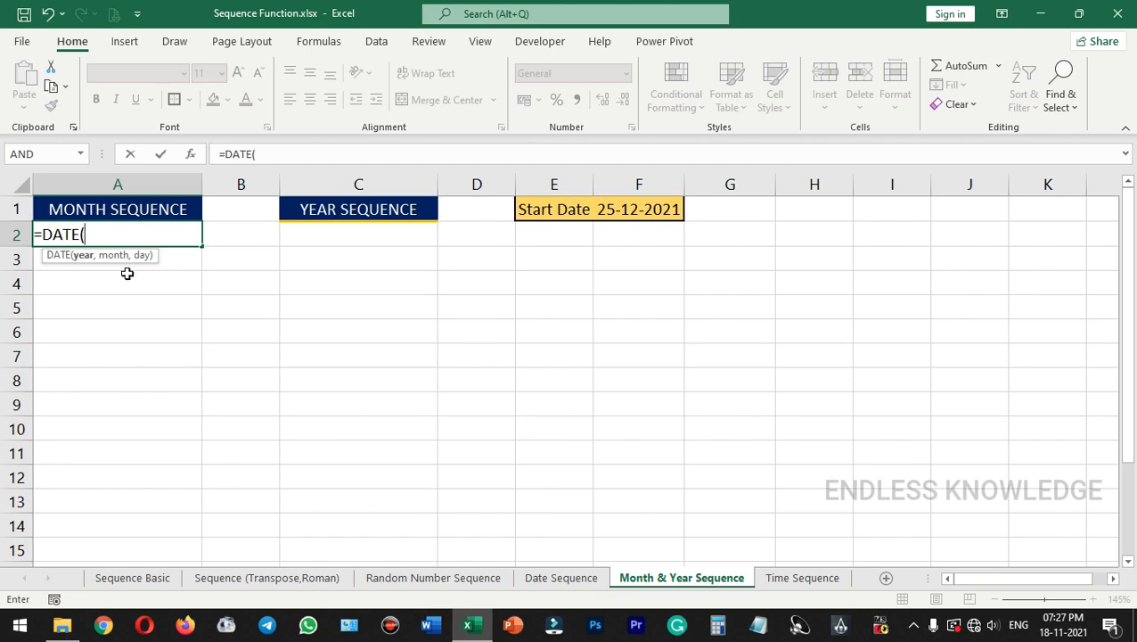
key("Escape")
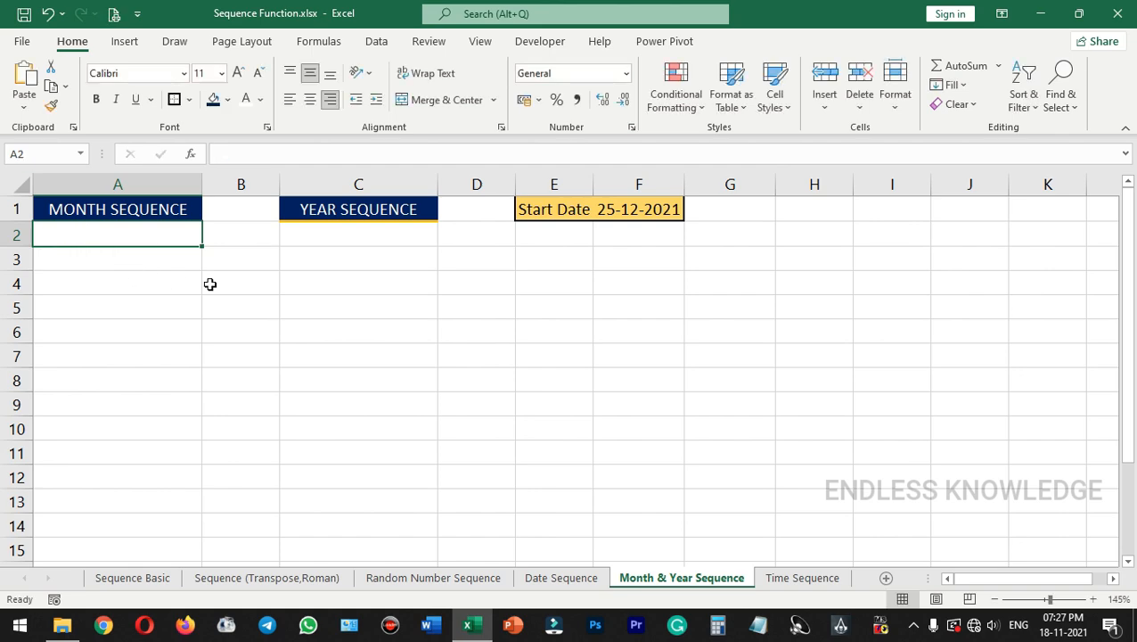
Begin the MONTH SEQUENCE formula in A2 with year 2021 and a nested SEQUENCE of 10 rows and 1 column: =DATE(2021,SEQUENCE(10,1,.
left_click(638, 209)
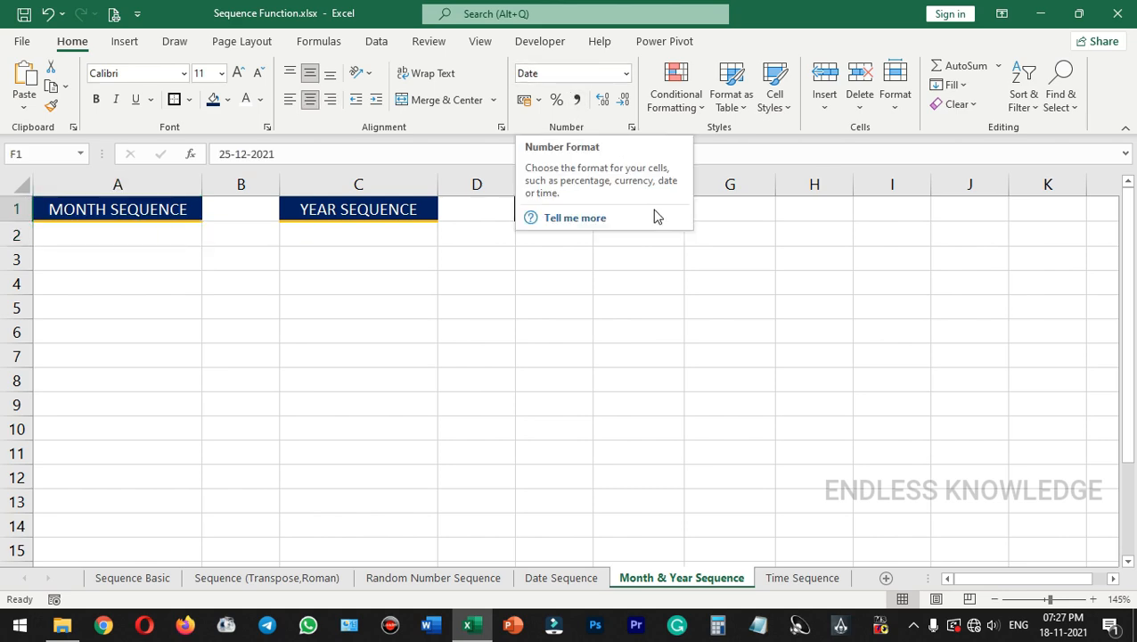
left_click(112, 232)
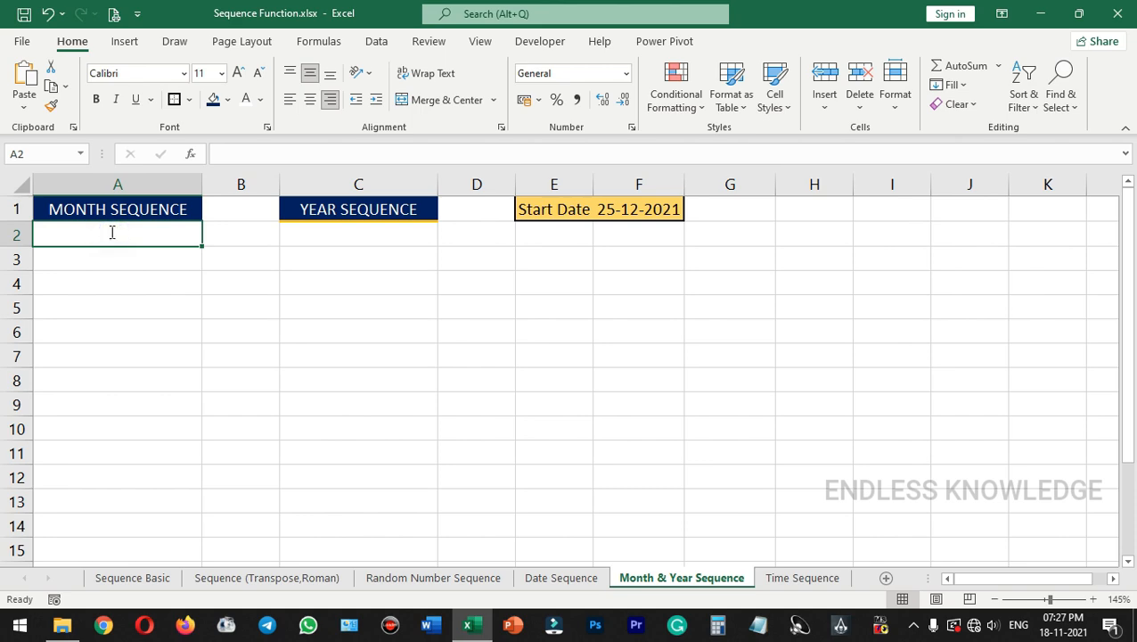
type("=date")
key("Tab")
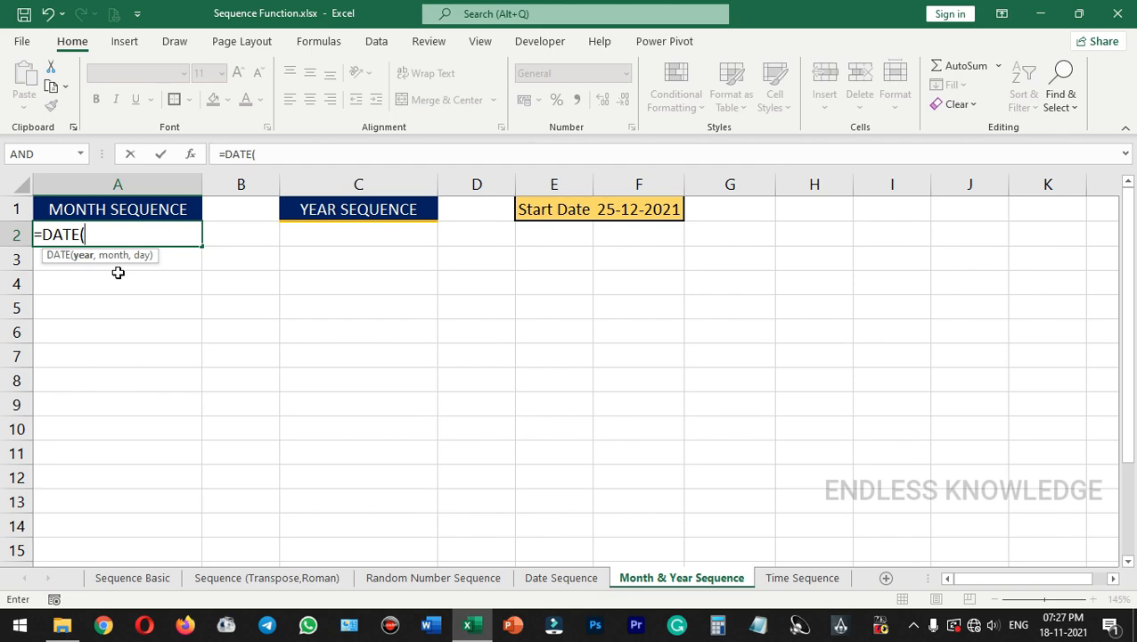
type("2021,")
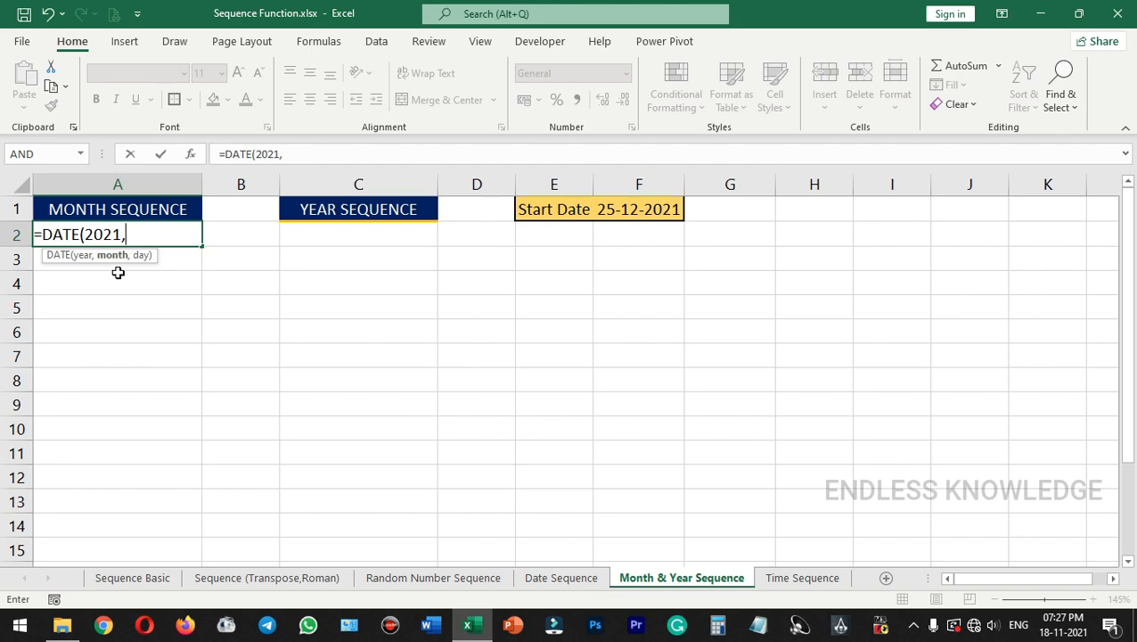
type("seq")
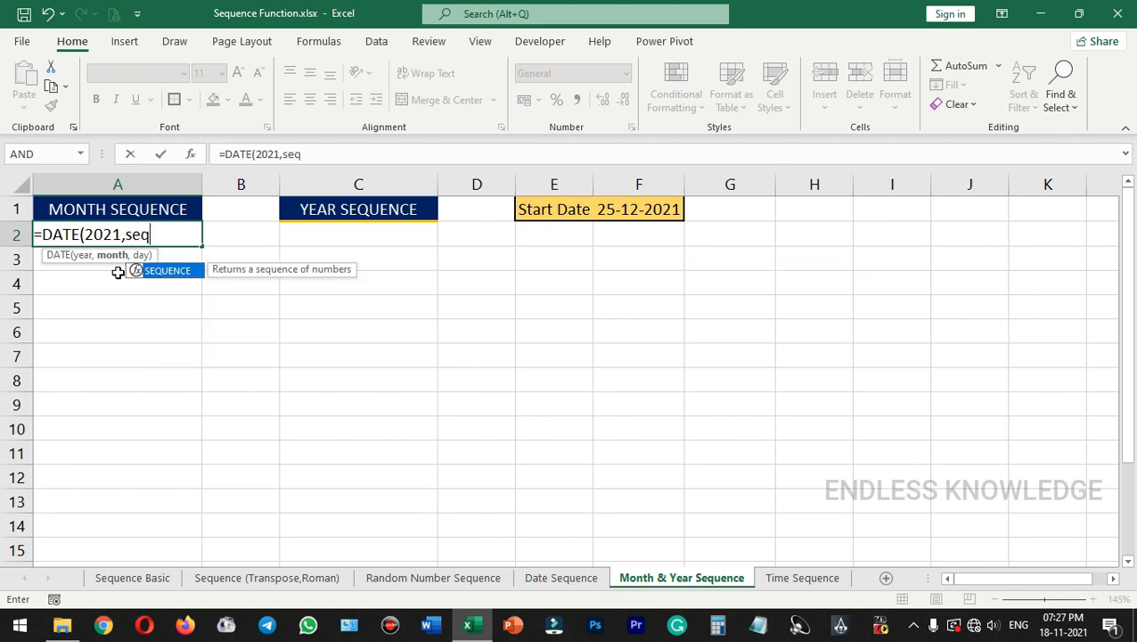
key("Tab")
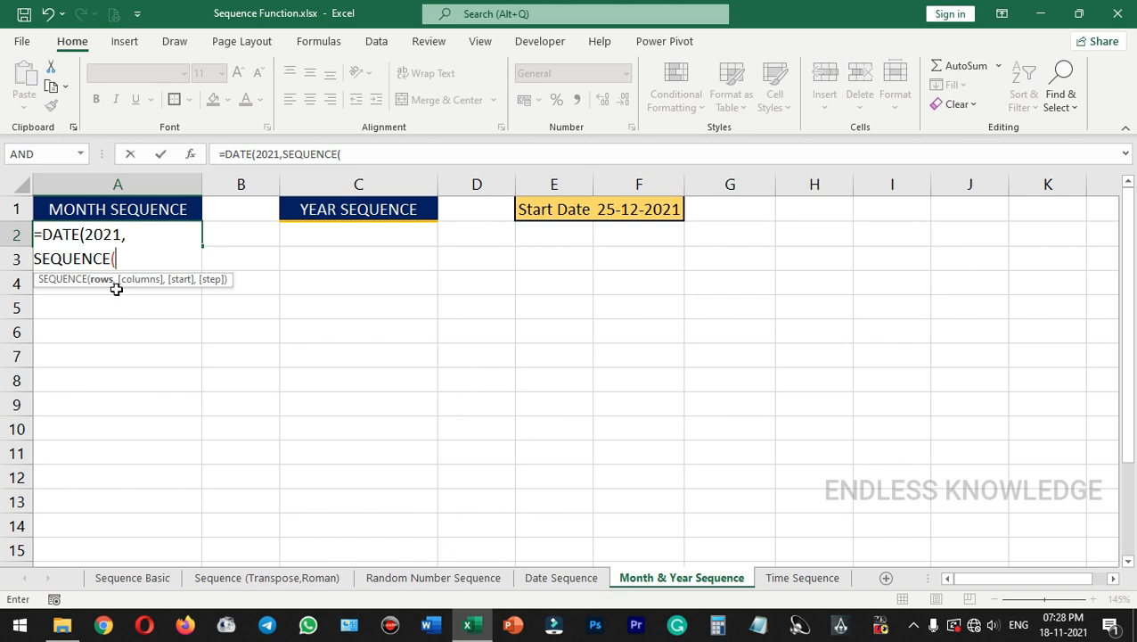
type("10,")
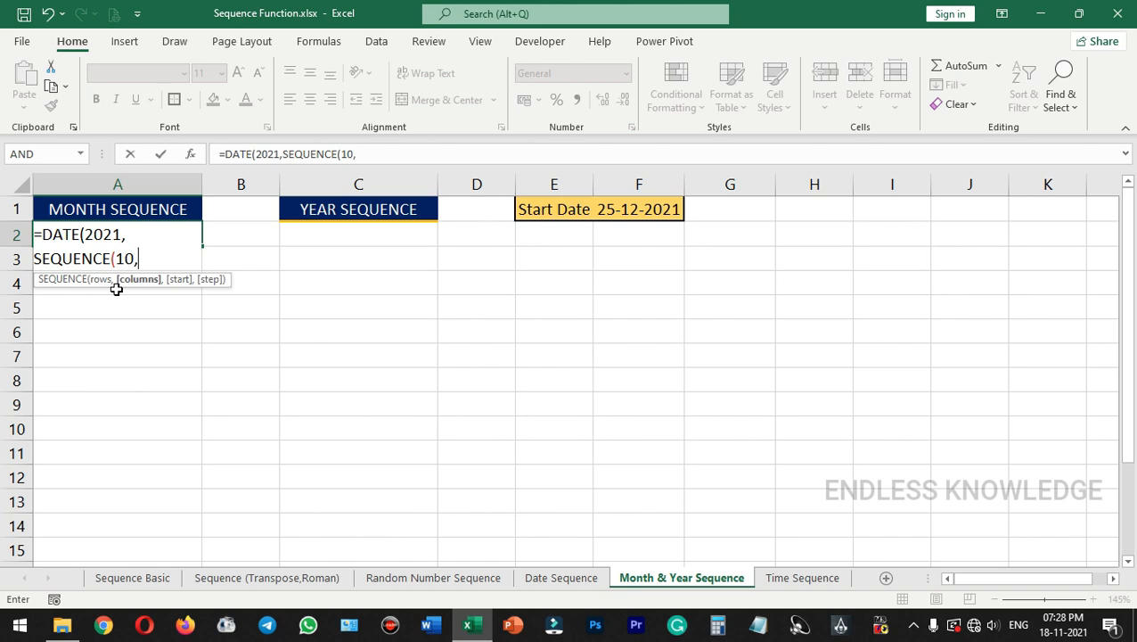
type("1")
type(",")
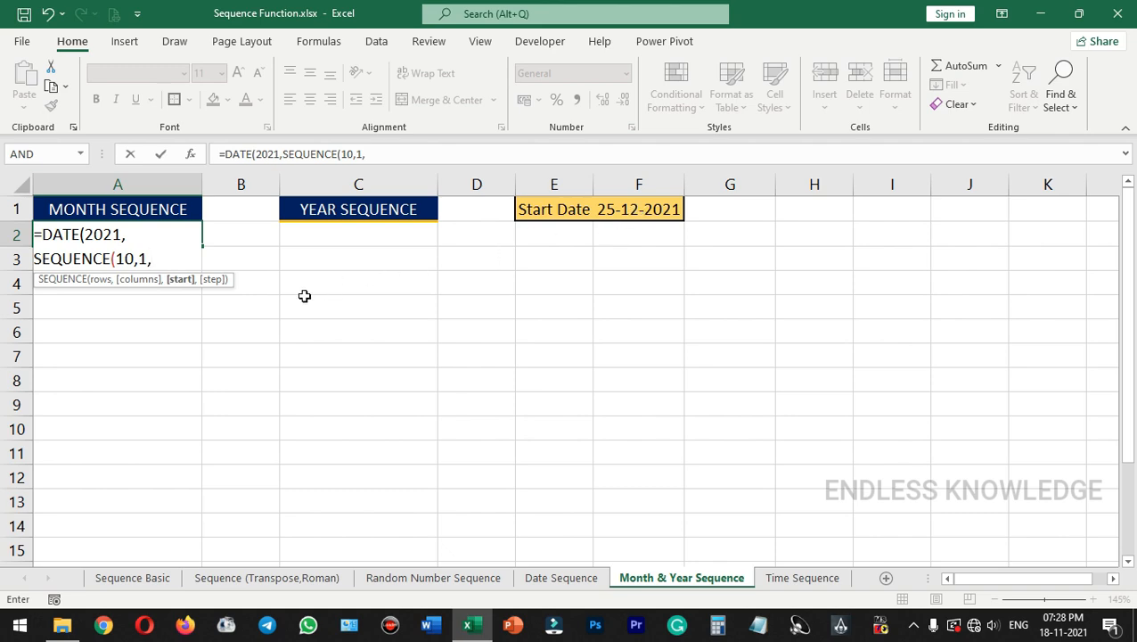
Use MONTH(F1) as the start and 5 as the step, and try to enter A2 as =DATE(2021,SEQUENCE(10,1,MONTH(F1),5)).
type("month")
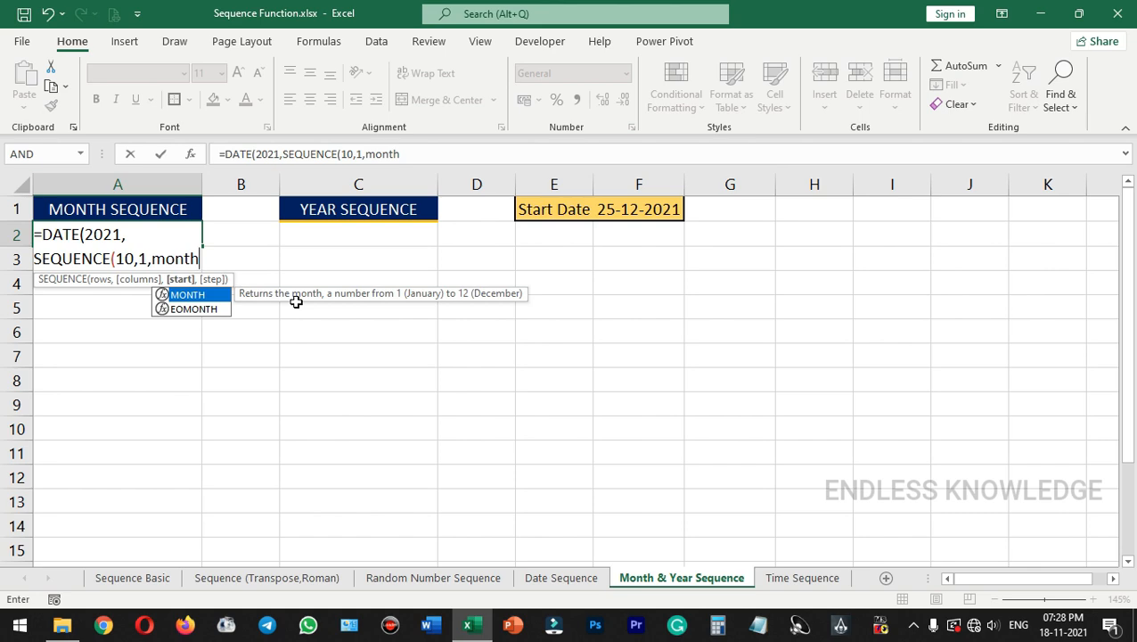
key("Tab")
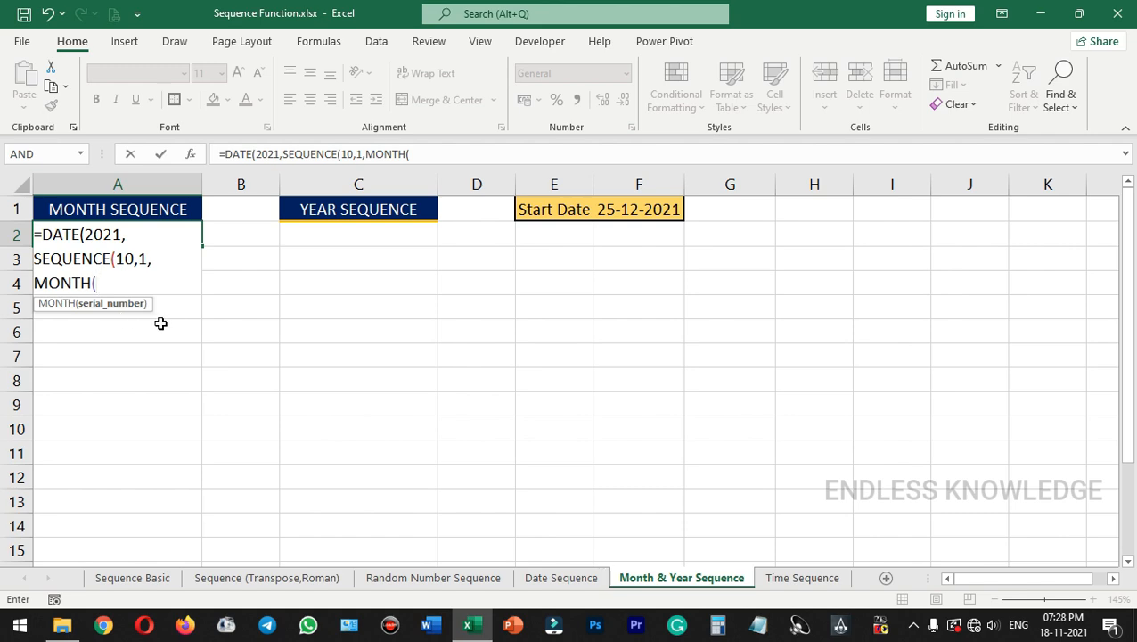
left_click(642, 211)
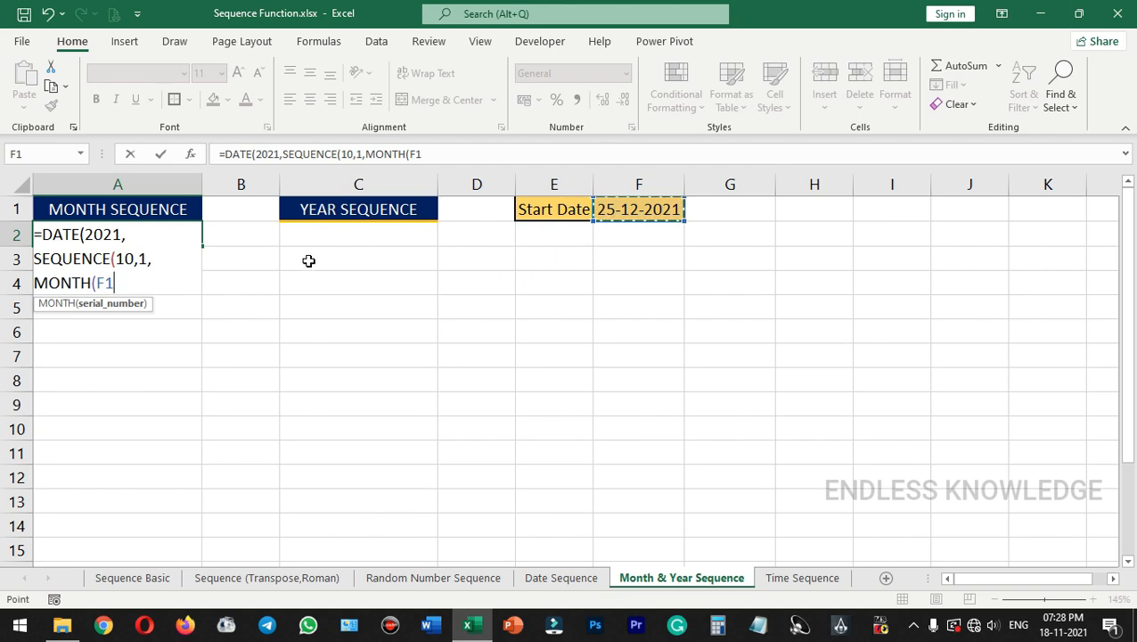
type(")")
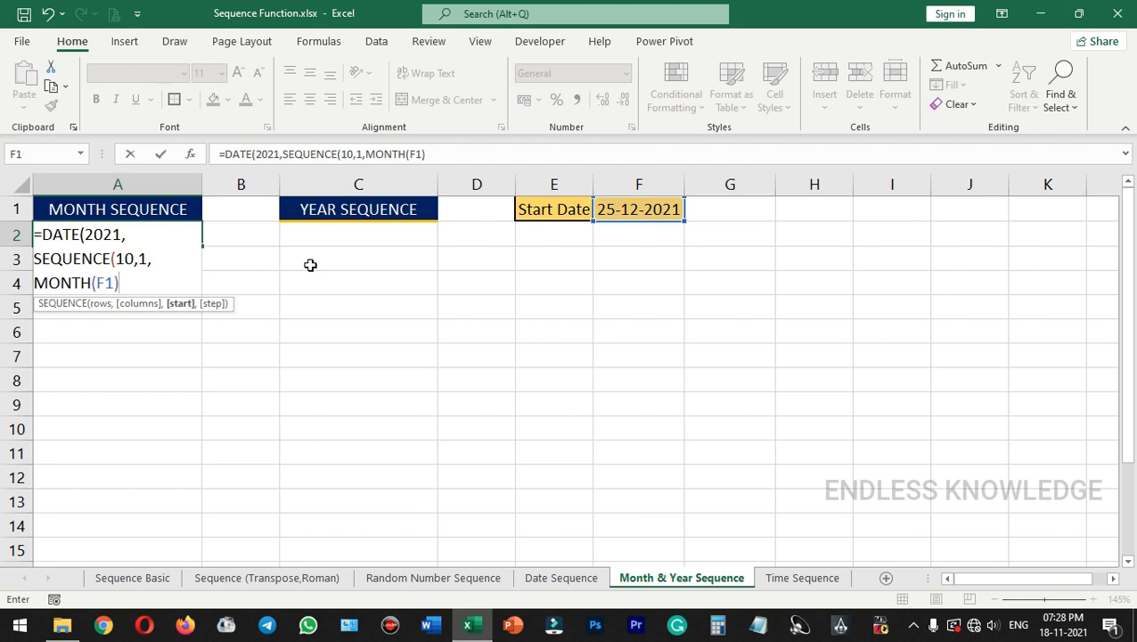
type(",")
type("5")
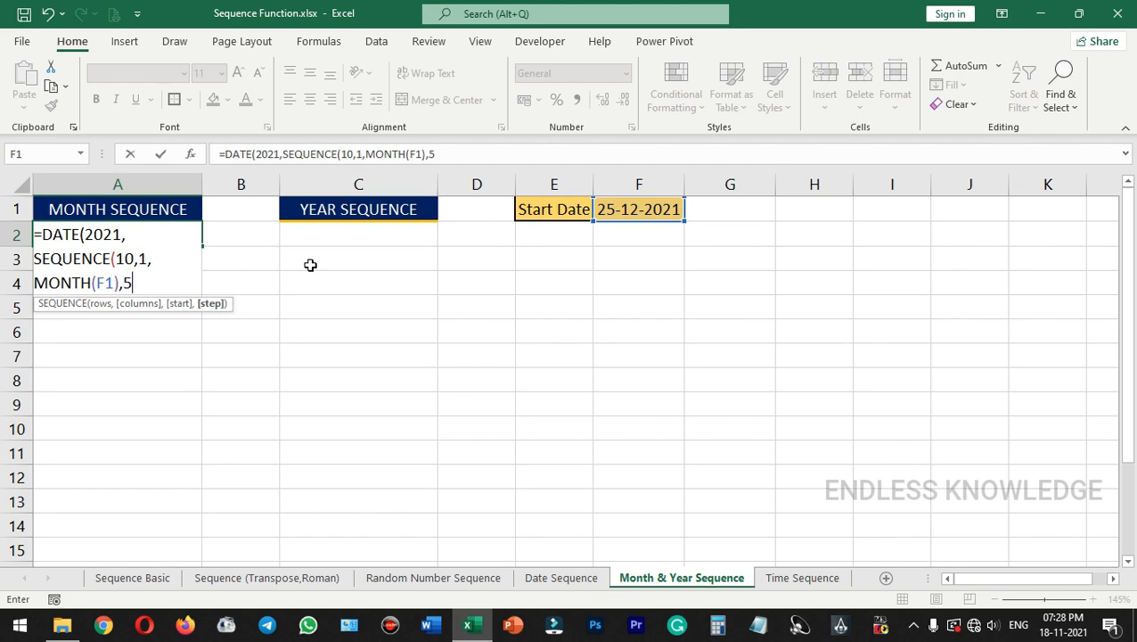
type(")")
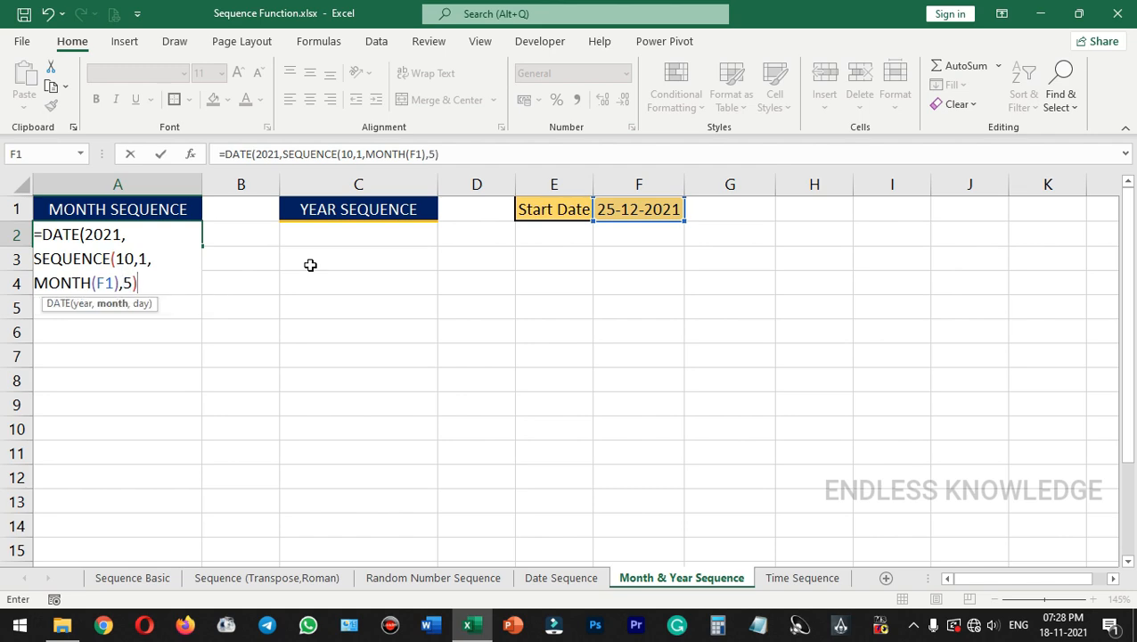
type(")")
key("Return")
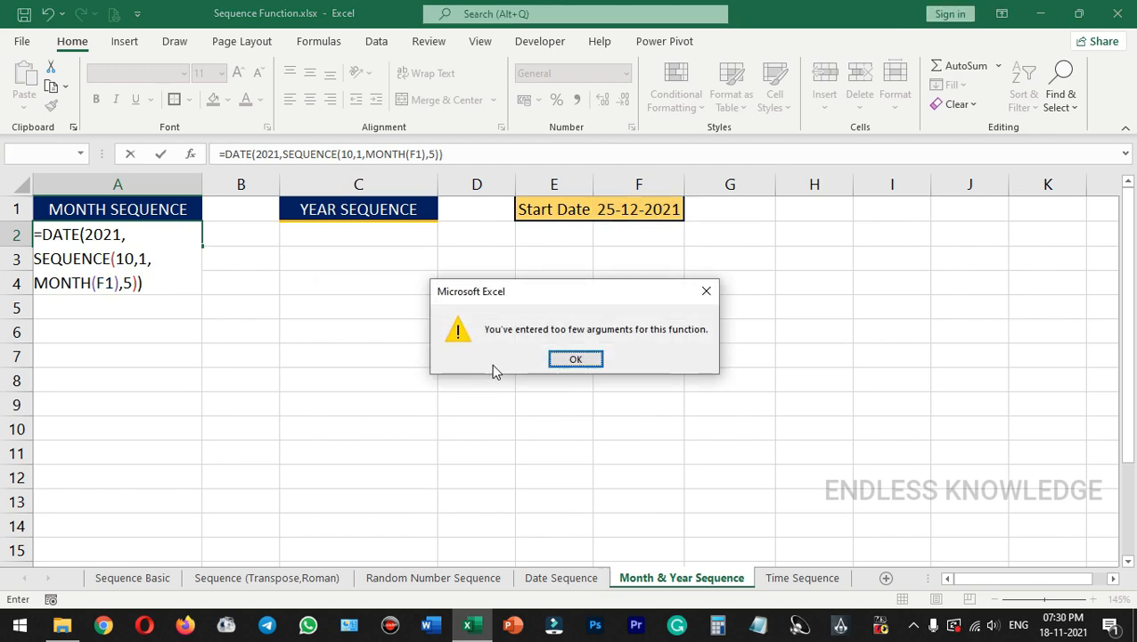
left_click(587, 361)
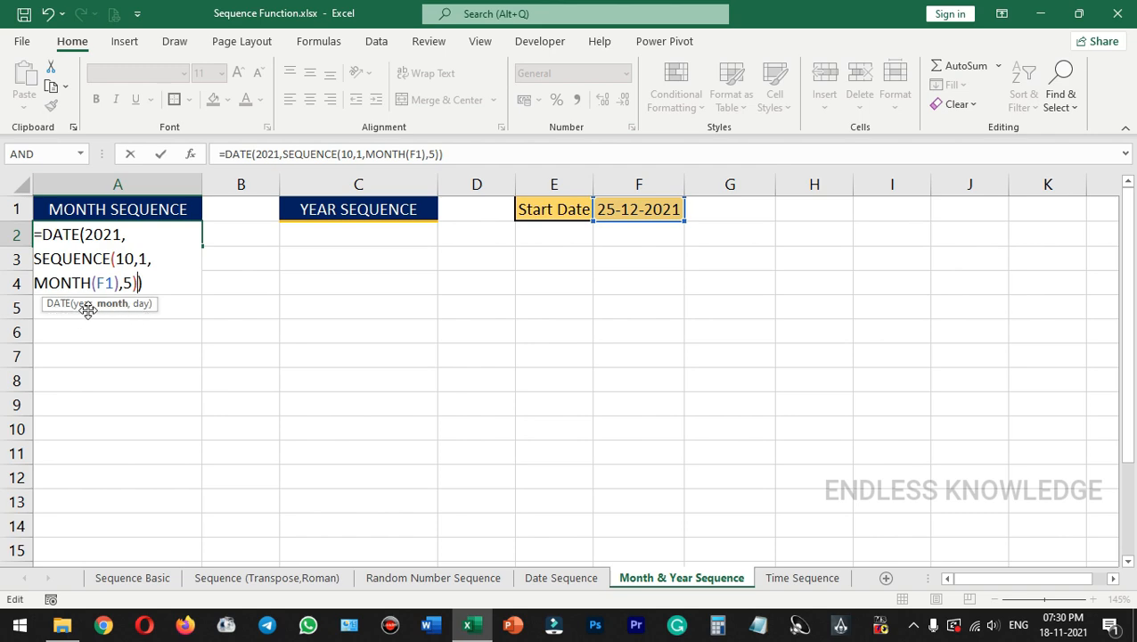
Add an empty day argument to the A2 formula and enter it as =DATE(2021,SEQUENCE(10,1,MONTH(F1),5),).
left_click(103, 233)
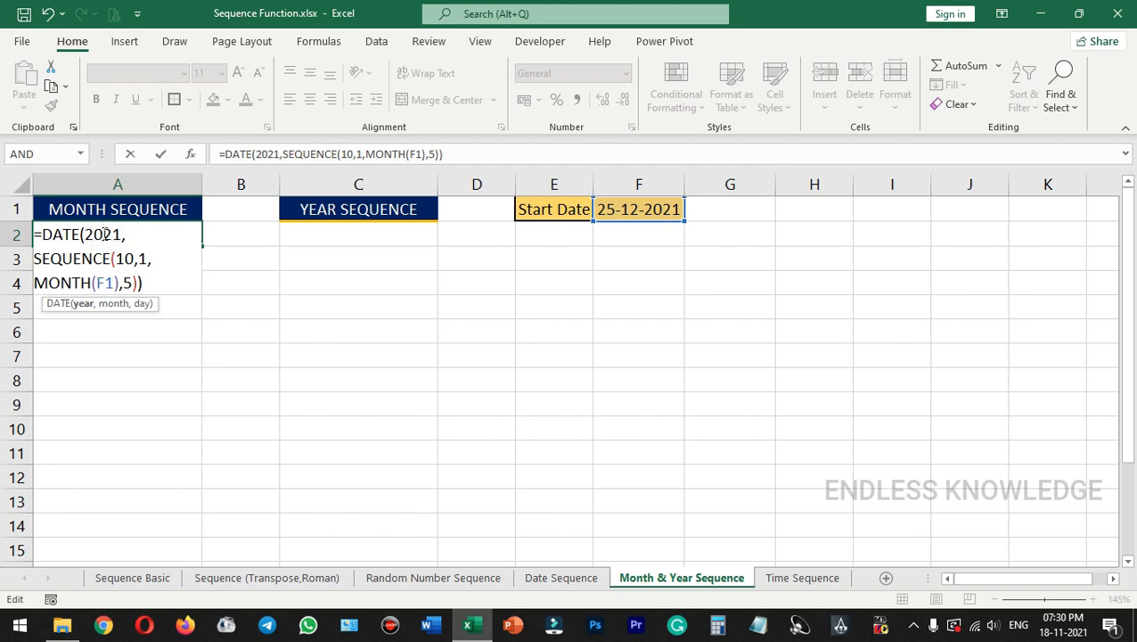
left_click(87, 256)
left_click(137, 283)
type(",")
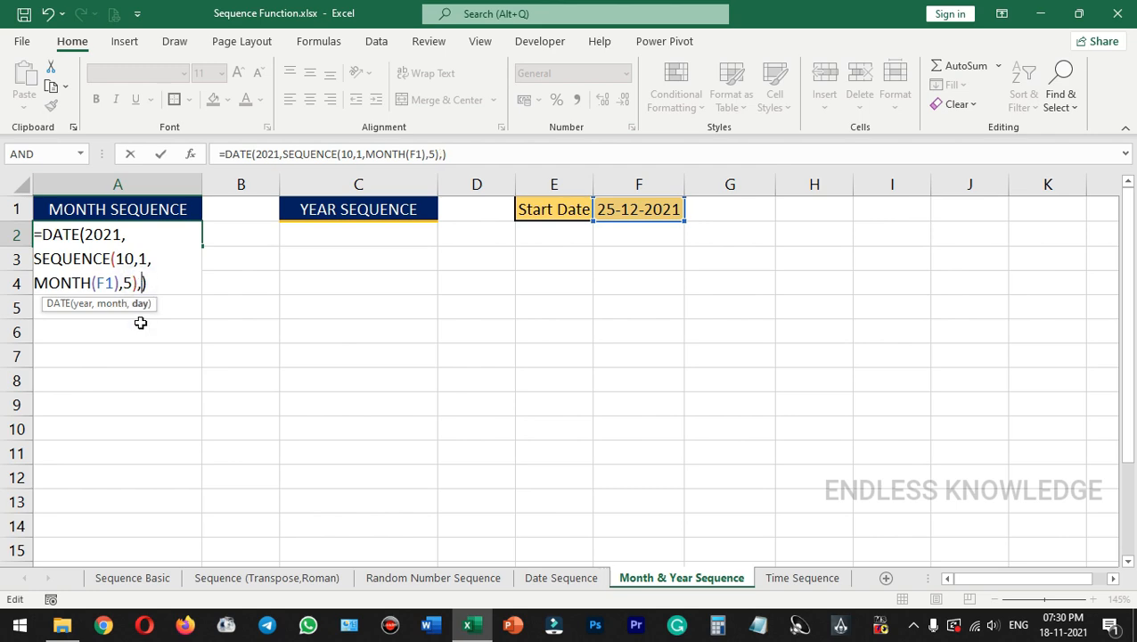
key("Return")
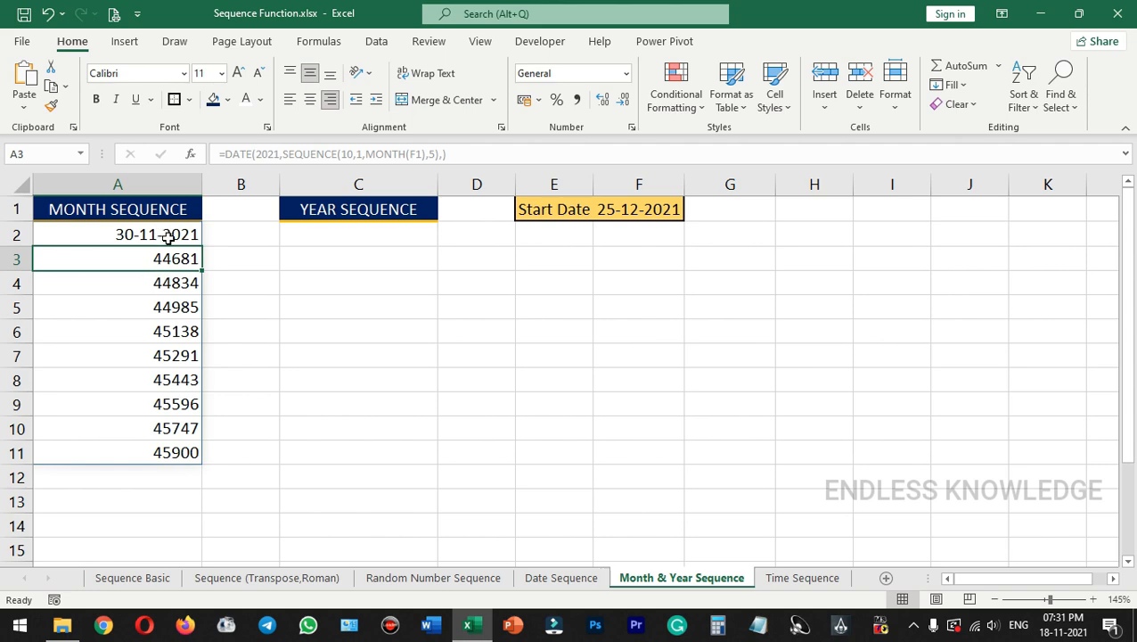
Format the month sequence in A2:A11 as Short Date and then with the custom number format mmmm.
left_click_drag(168, 234, 167, 442)
left_click(627, 74)
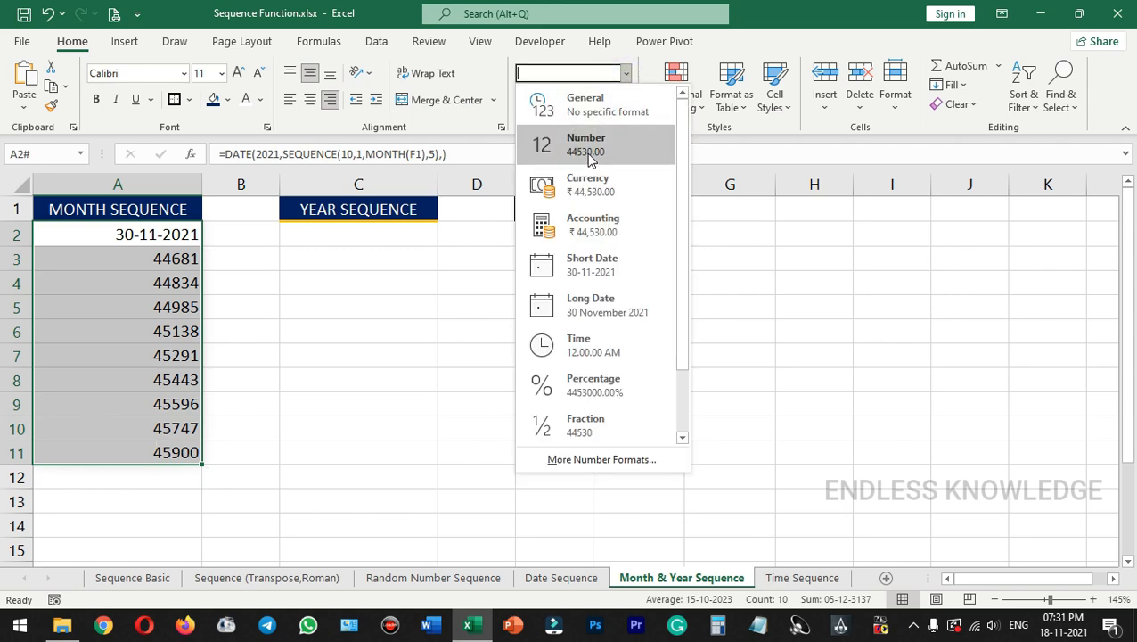
left_click(587, 271)
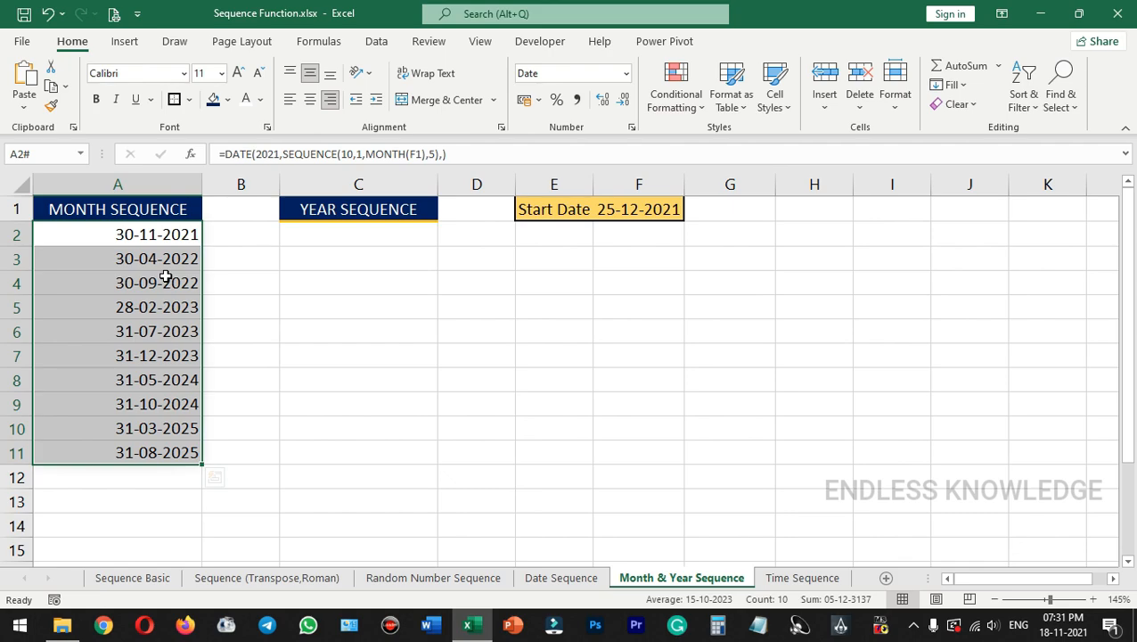
key("ctrl+1")
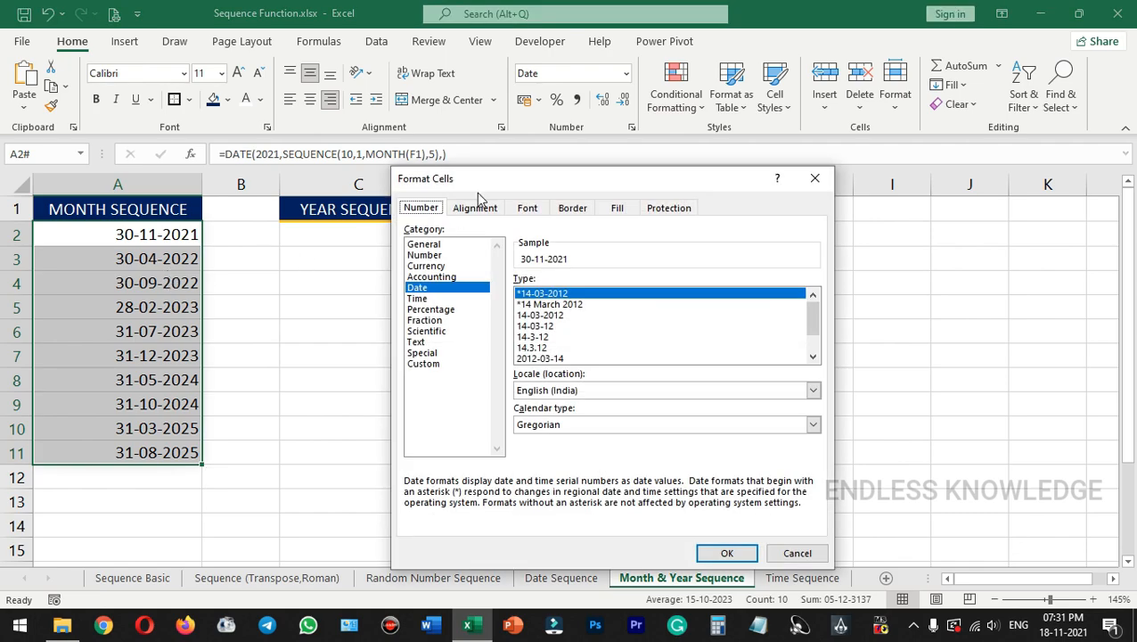
left_click(434, 367)
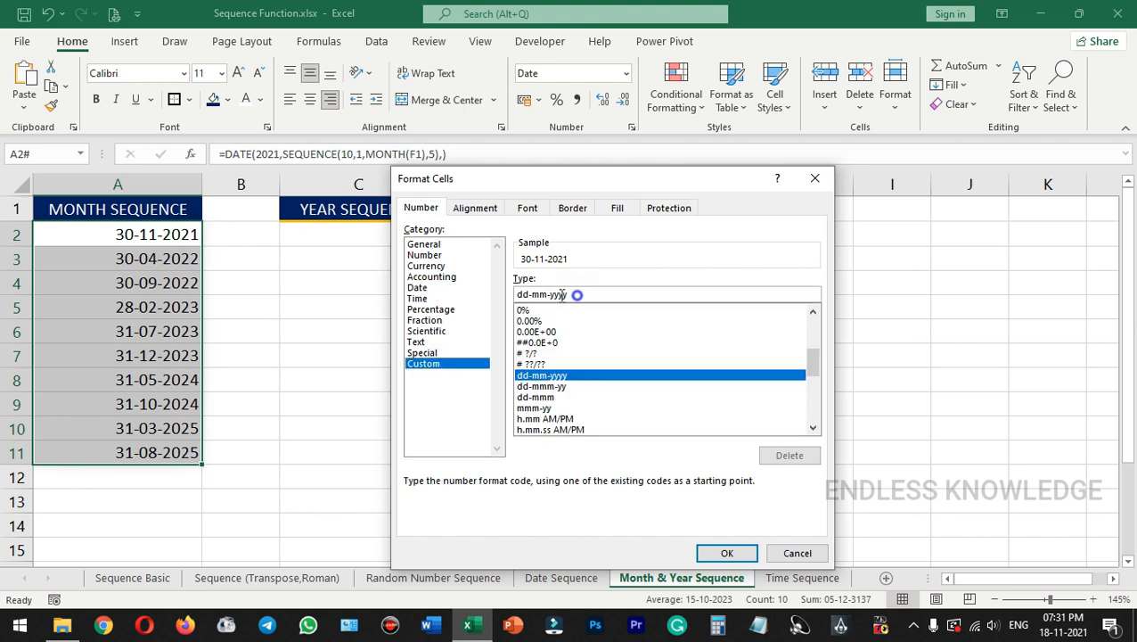
left_click_drag(576, 295, 477, 298)
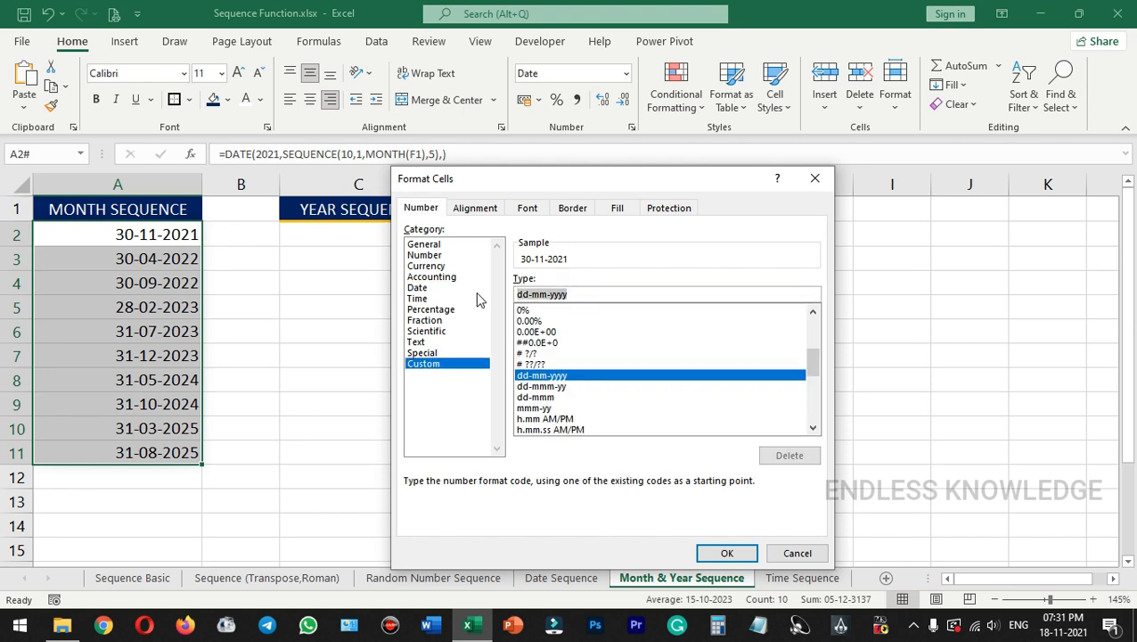
type("mmm")
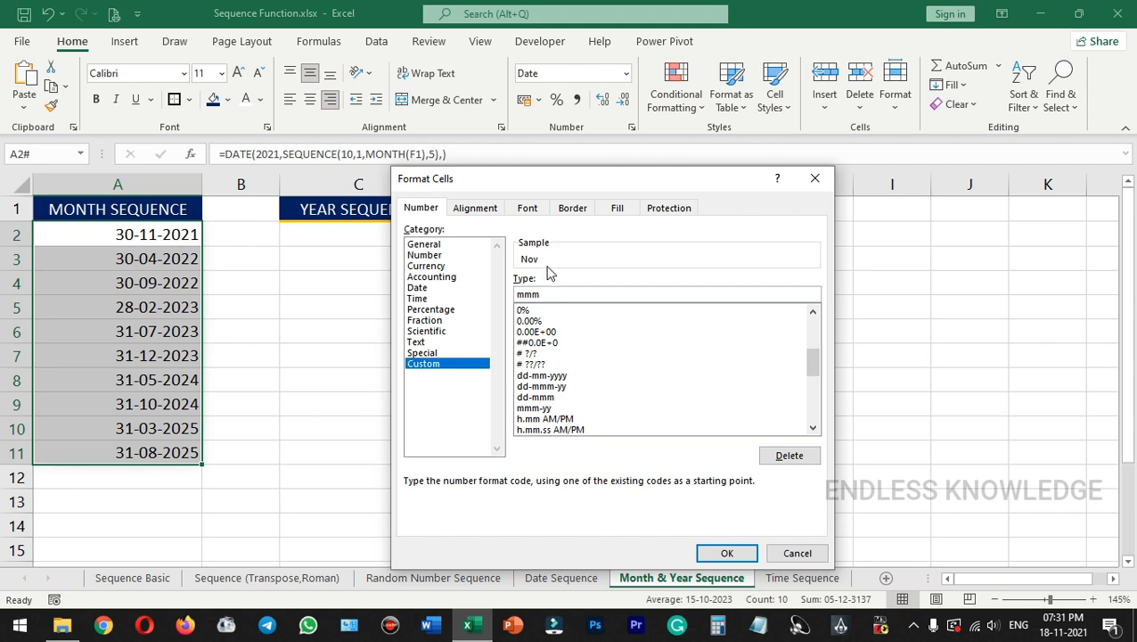
type("m")
left_click(719, 552)
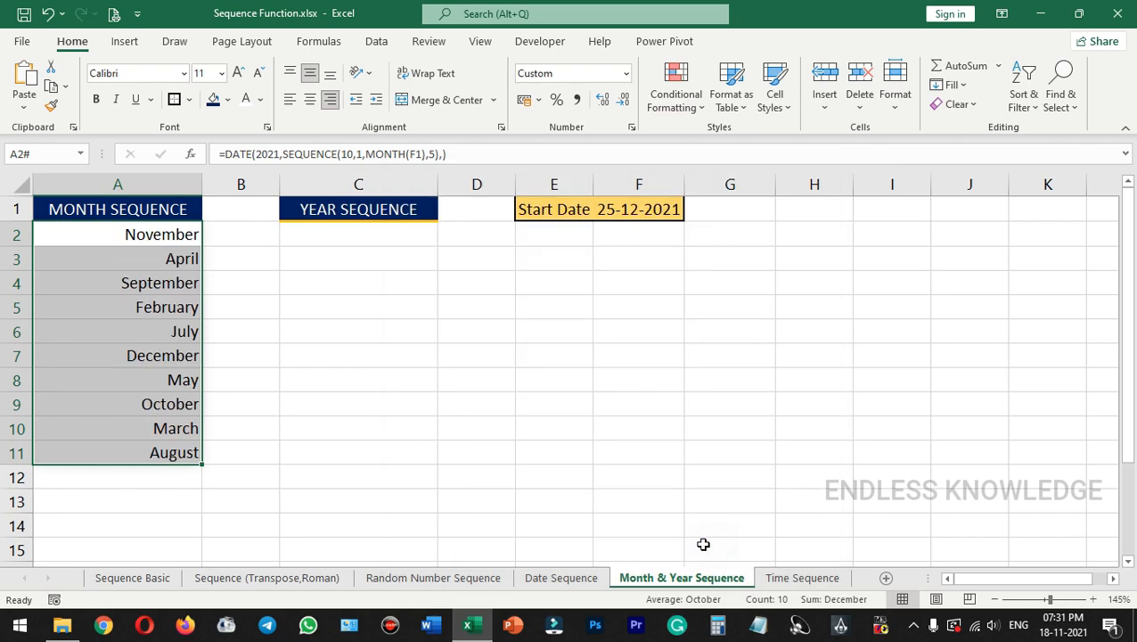
left_click(174, 260)
left_click(134, 235)
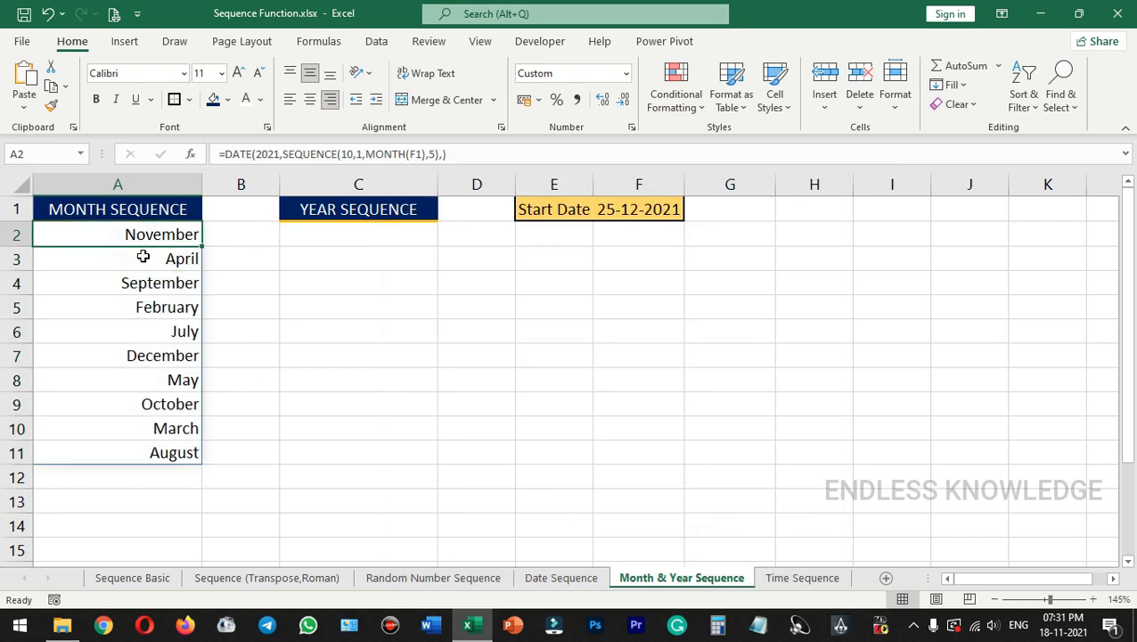
left_click(142, 257)
left_click(144, 284)
left_click(150, 306)
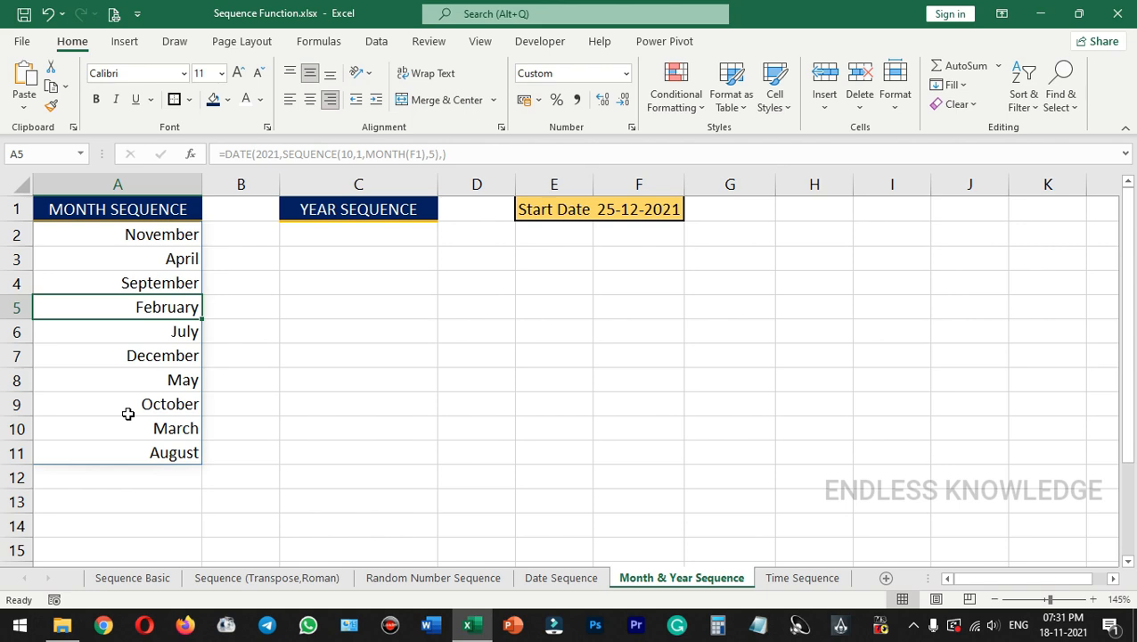
Begin the YEAR SEQUENCE formula in C2 with a nested SEQUENCE of 10 rows and 1 column as the year: =DATE(SEQUENCE(10,1,.
left_click(400, 236)
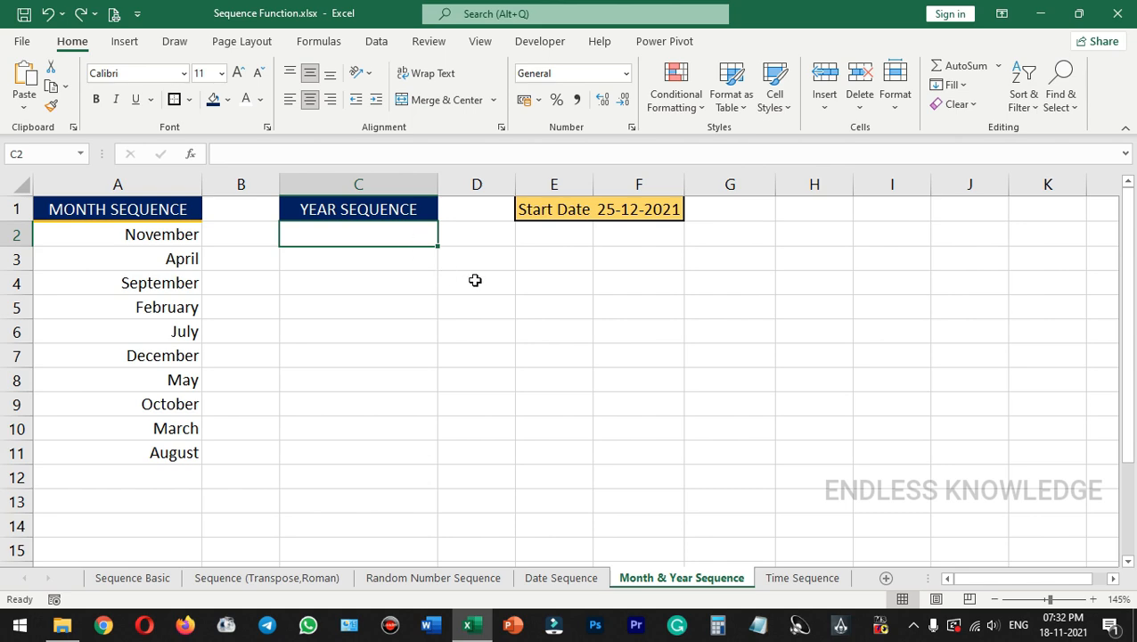
type("=date")
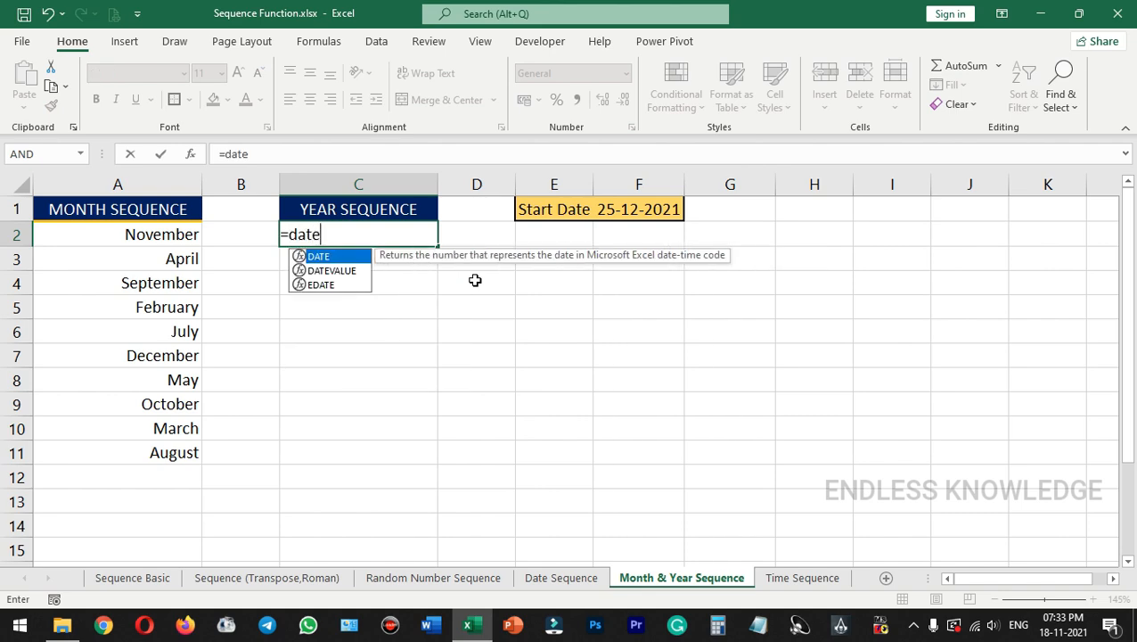
key("Tab")
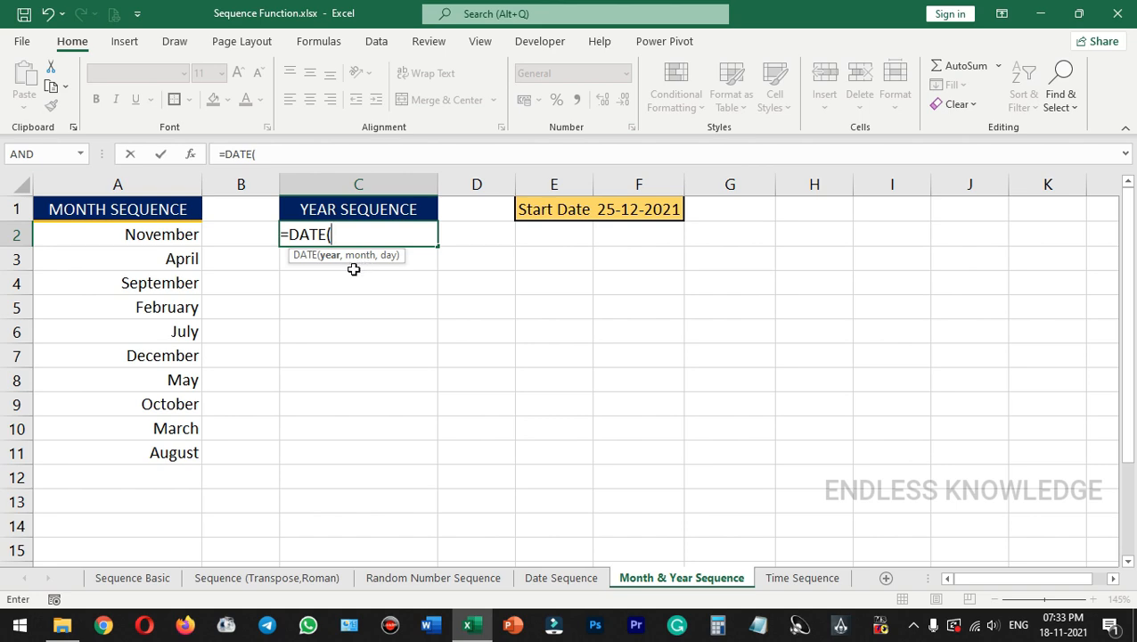
type("seq")
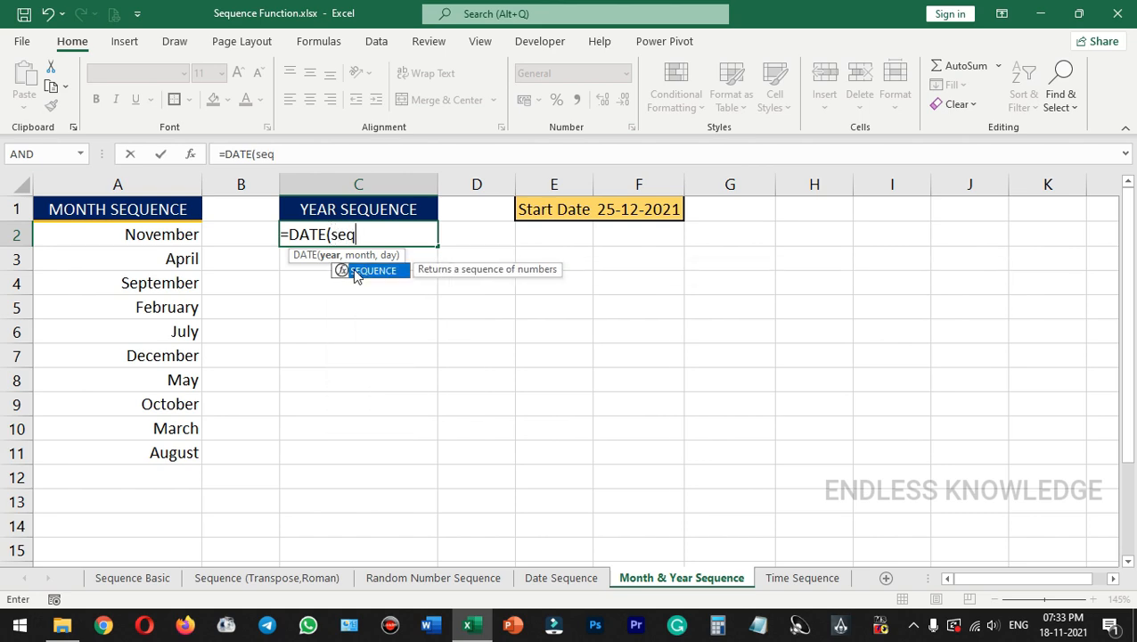
key("Tab")
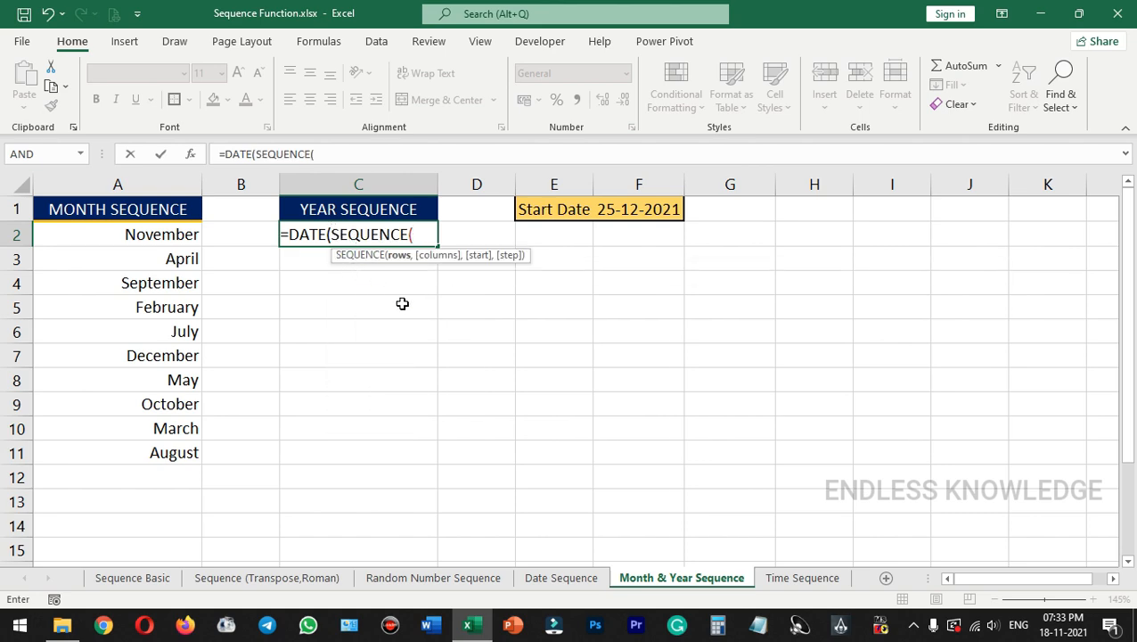
type("10,1")
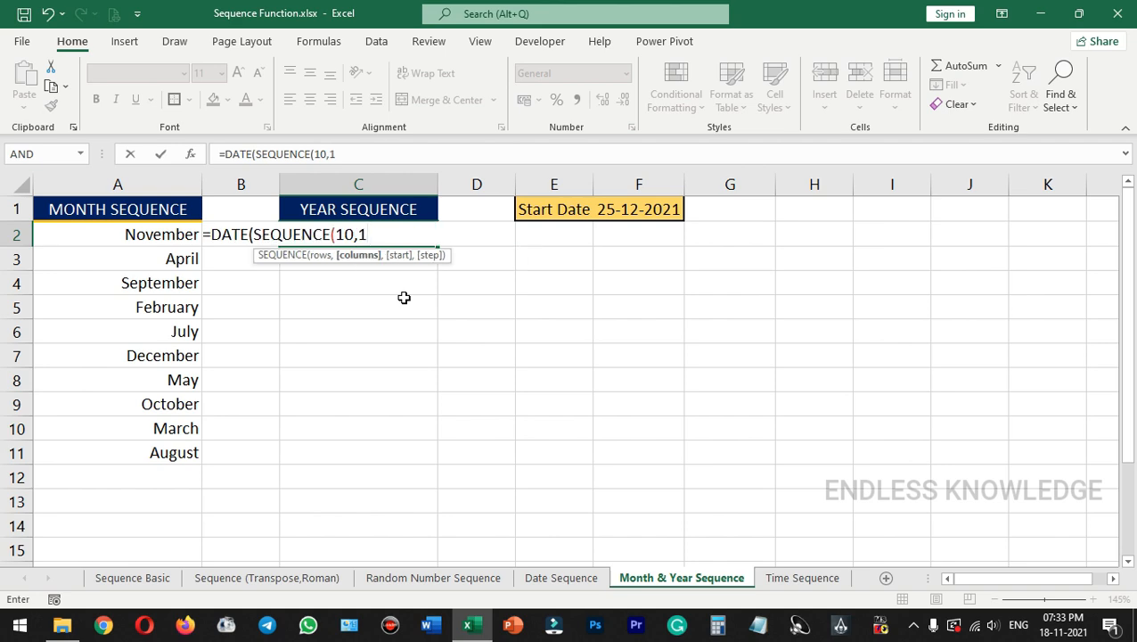
type(",")
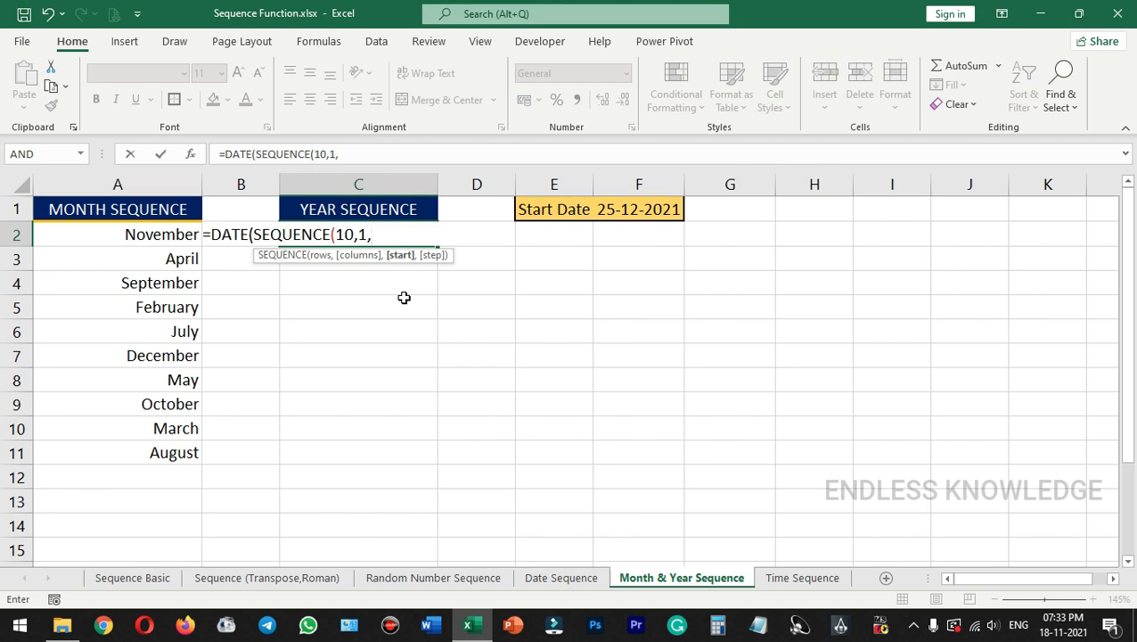
Use YEAR(F1) as the start, step 3, month 1 and day 1, and enter C2 as =DATE(SEQUENCE(10,1,YEAR(F1),3),1,1).
type("year")
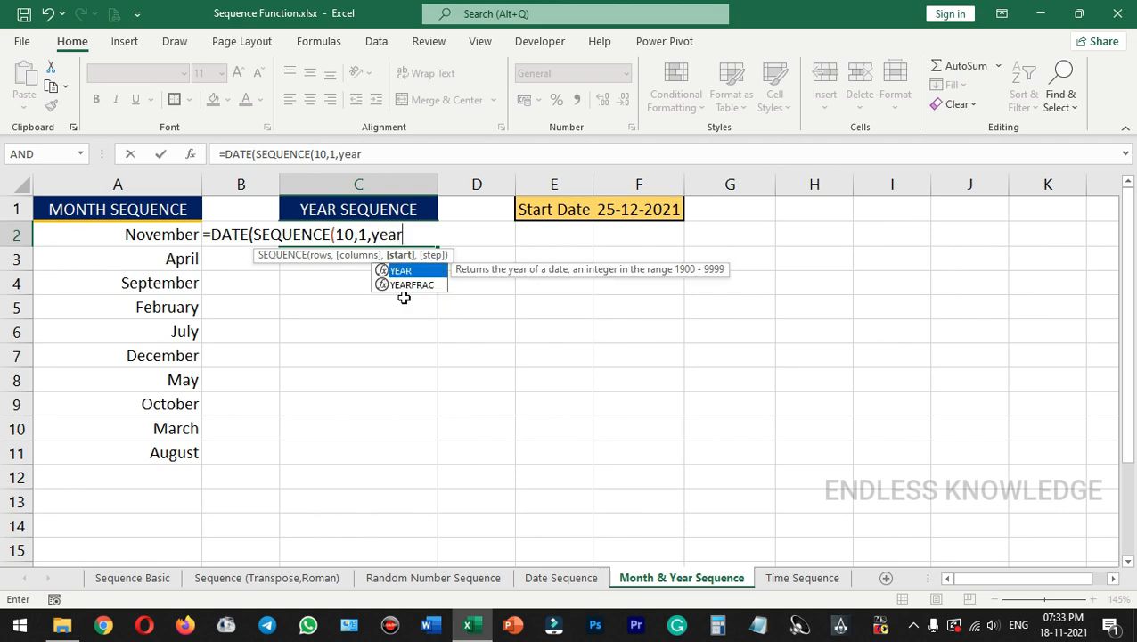
key("Tab")
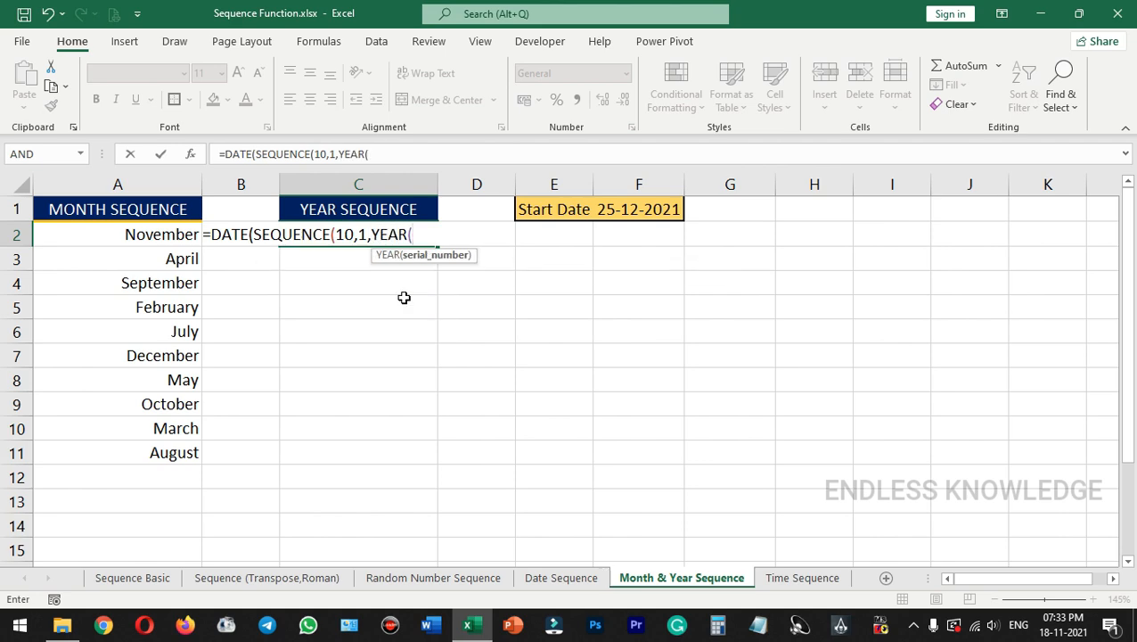
left_click(651, 209)
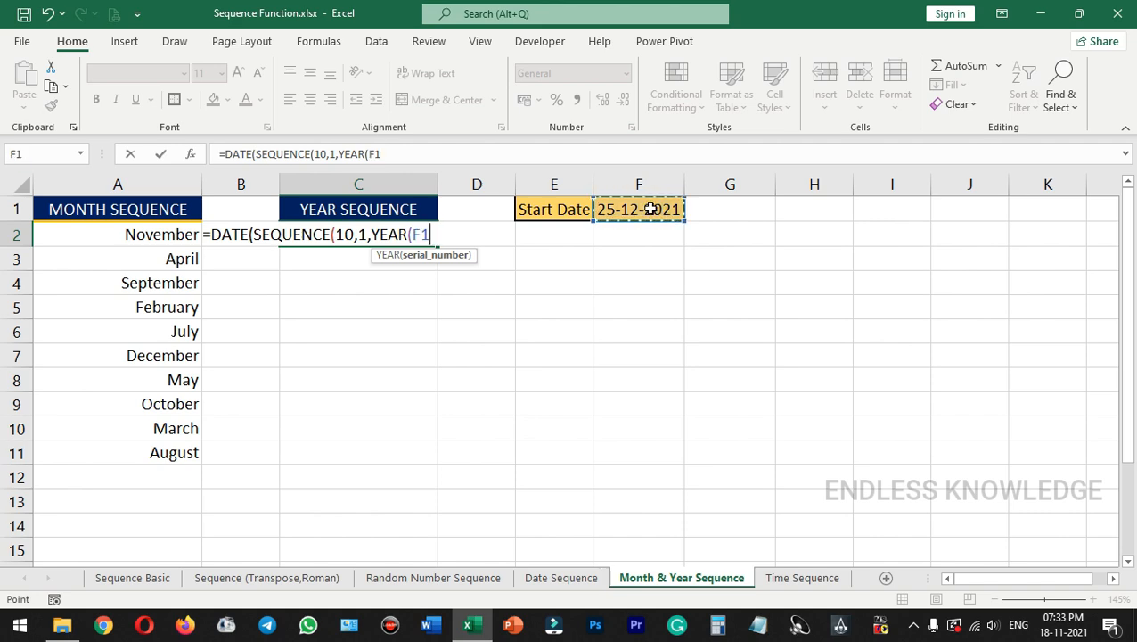
type(")")
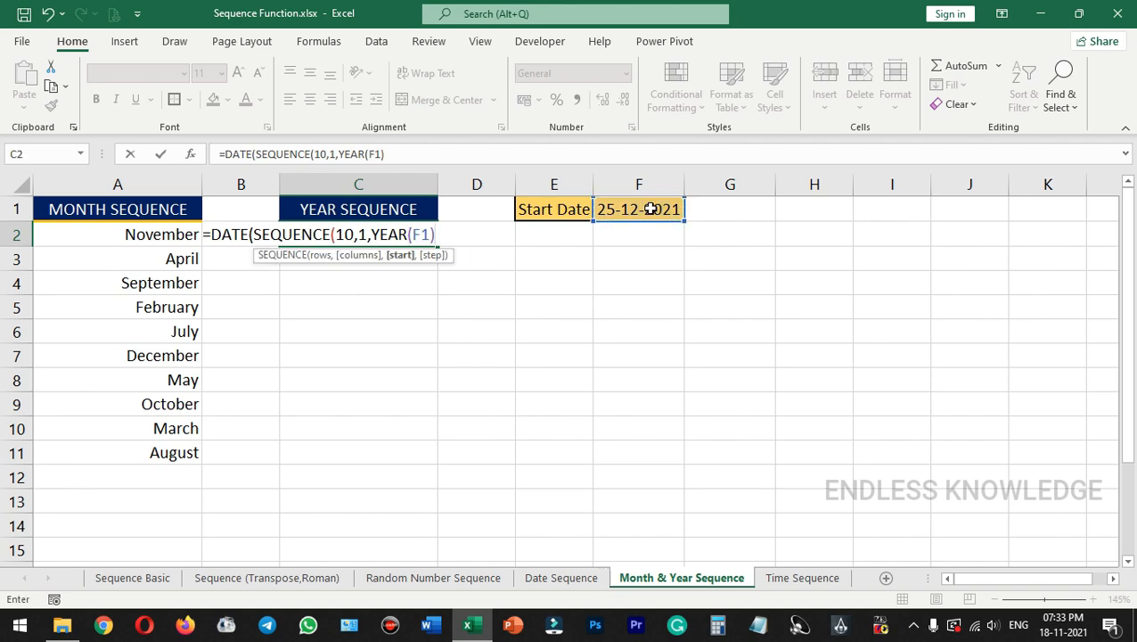
type(",3")
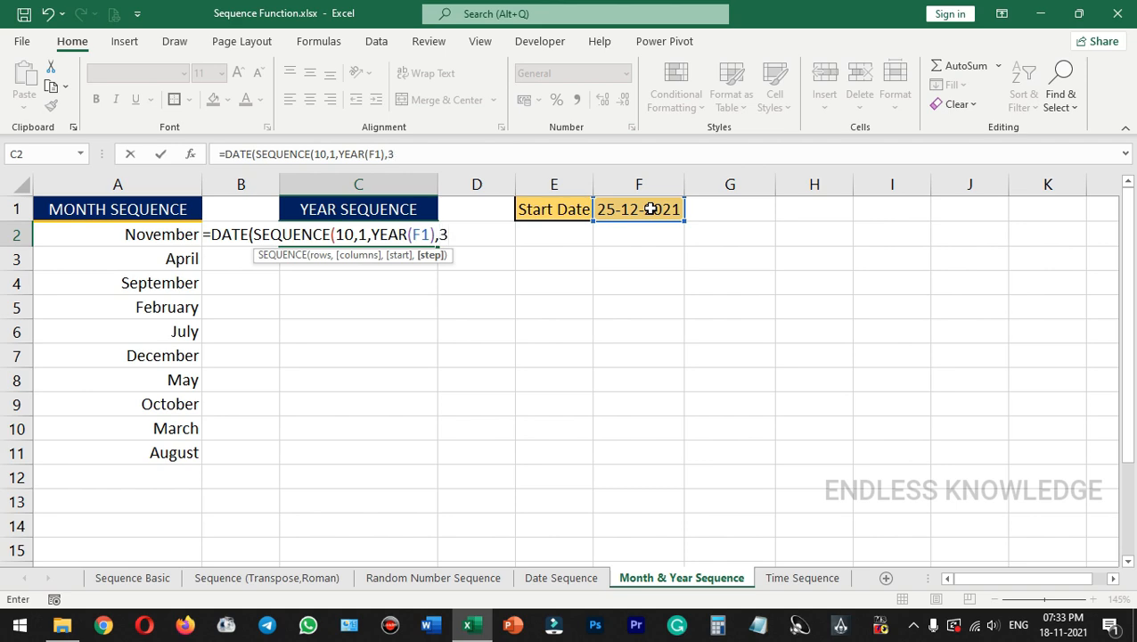
type(")")
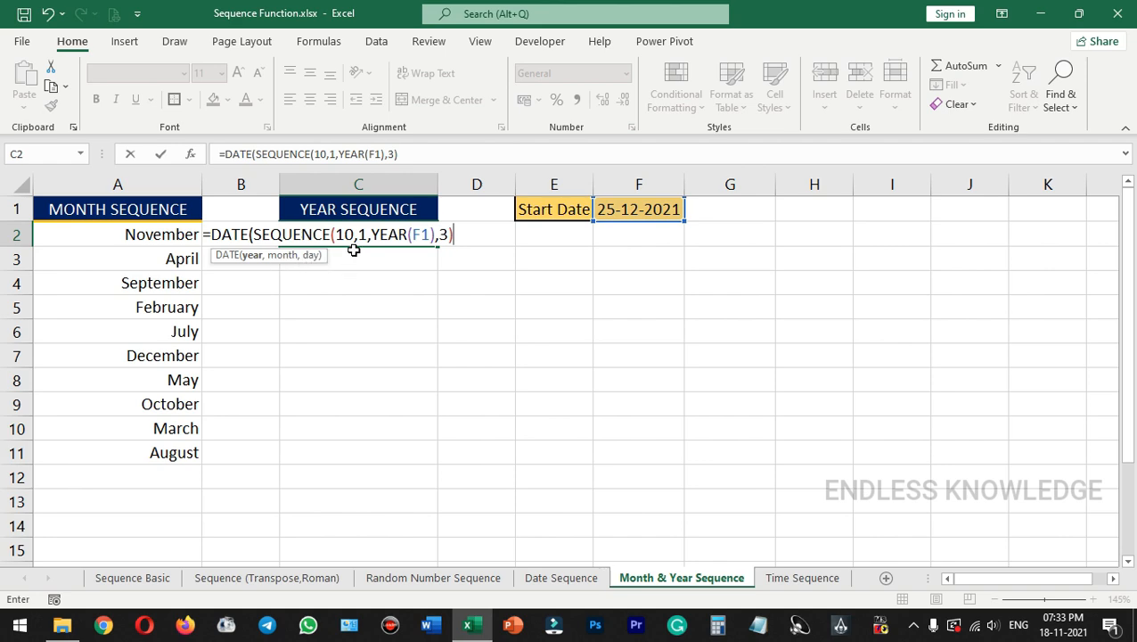
type(",")
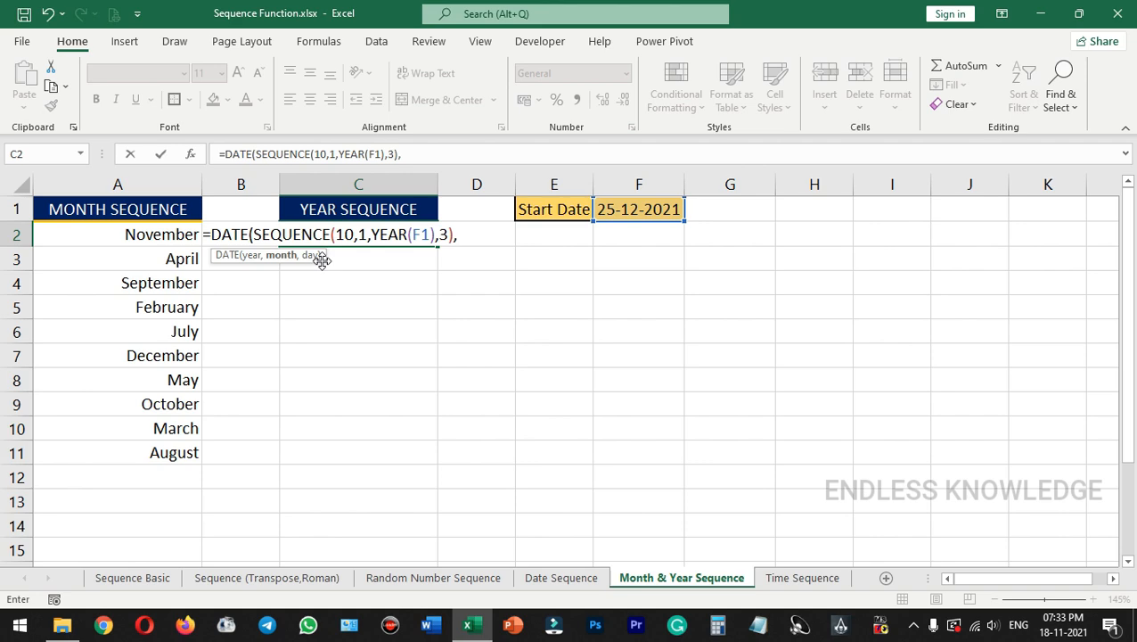
type("1,1")
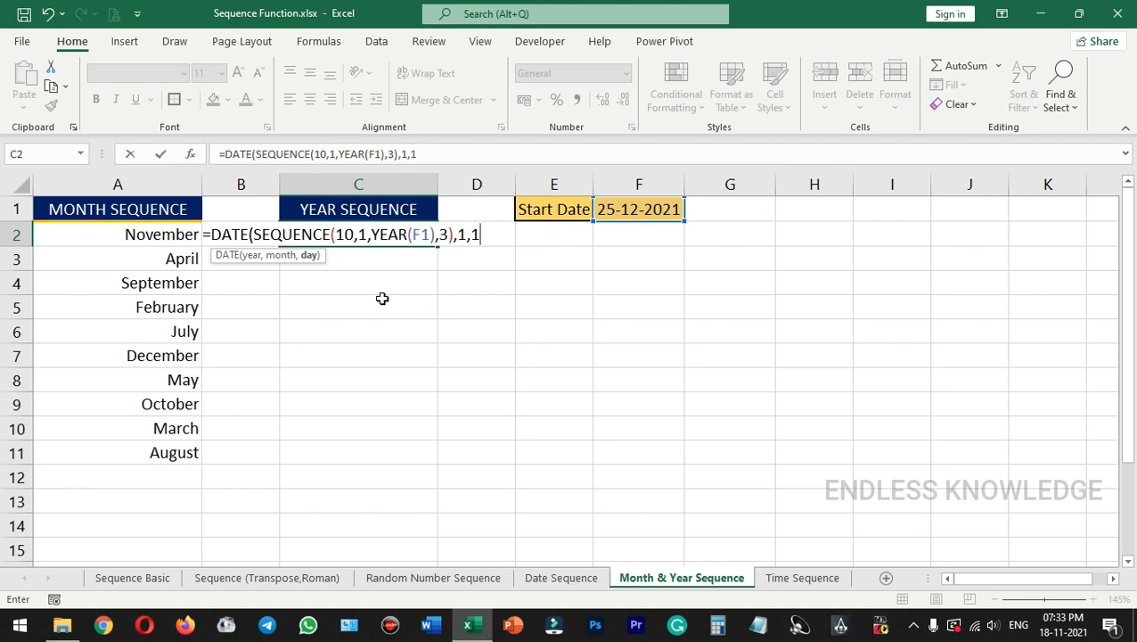
type(")")
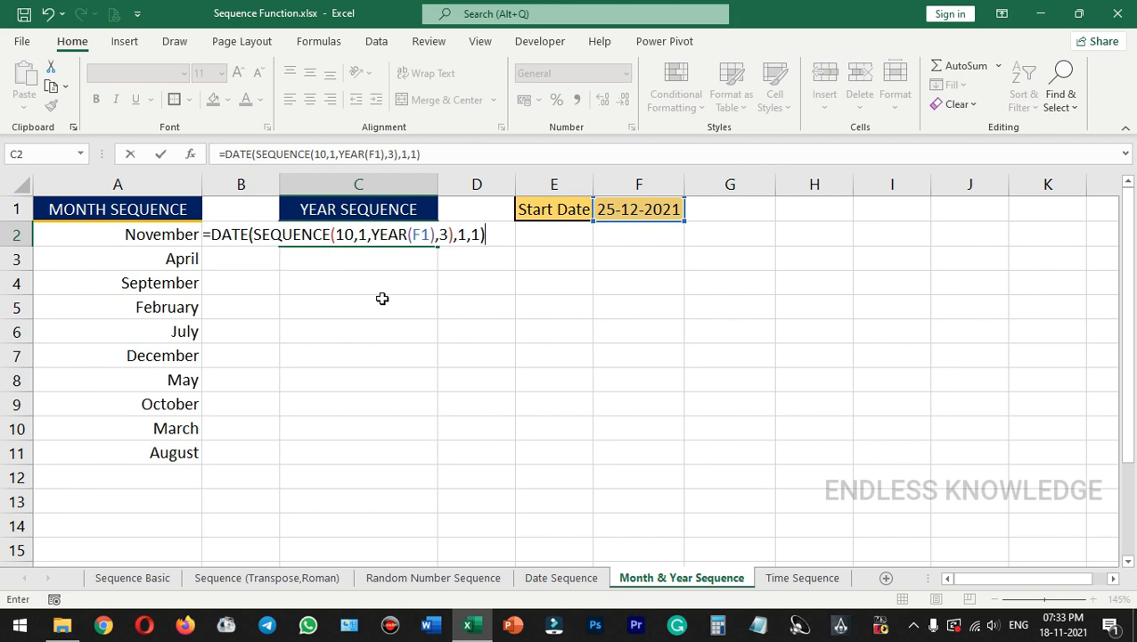
key("Return")
Format the year sequence in C2:C11 as Short Date and reduce its custom number format to yyyy.
left_click_drag(394, 237, 379, 452)
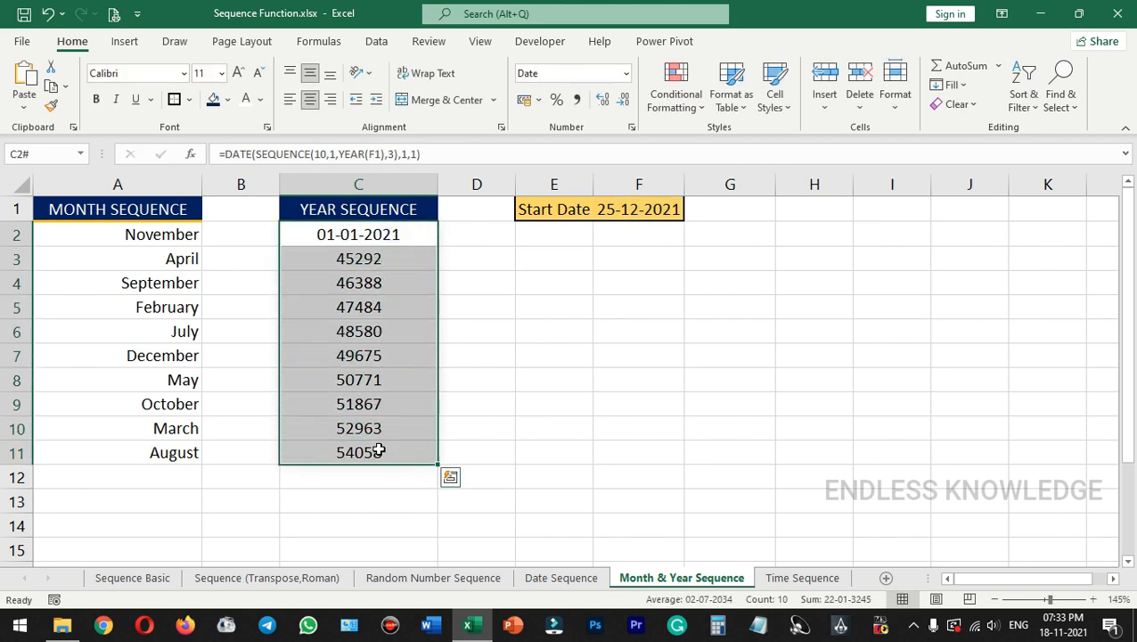
left_click(627, 74)
left_click(593, 265)
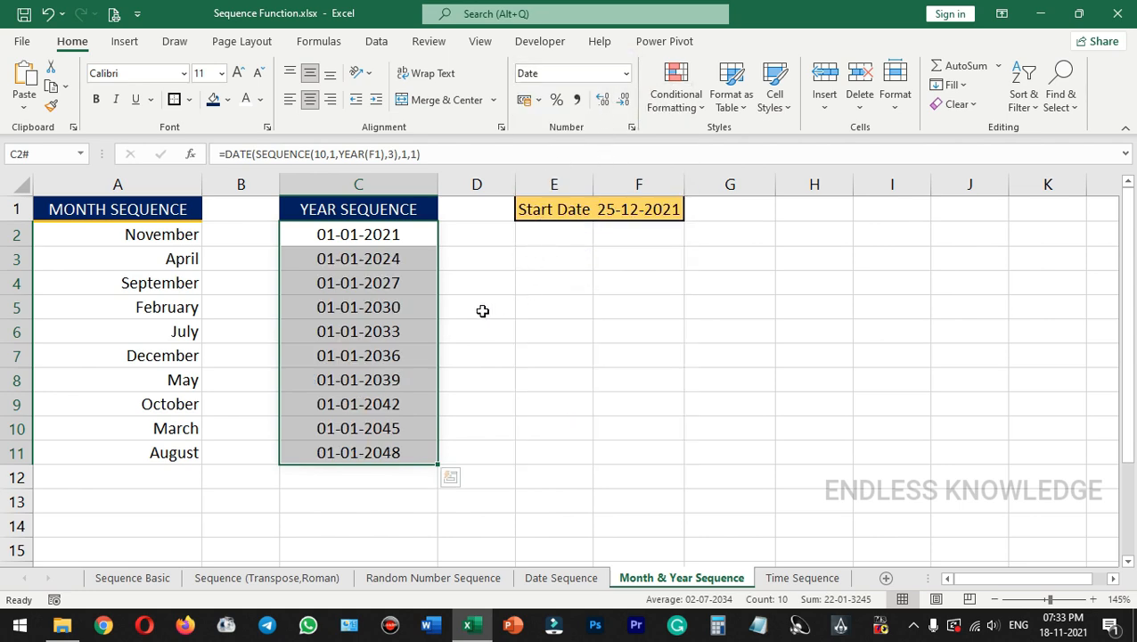
left_click(391, 258)
left_click_drag(409, 232, 380, 444)
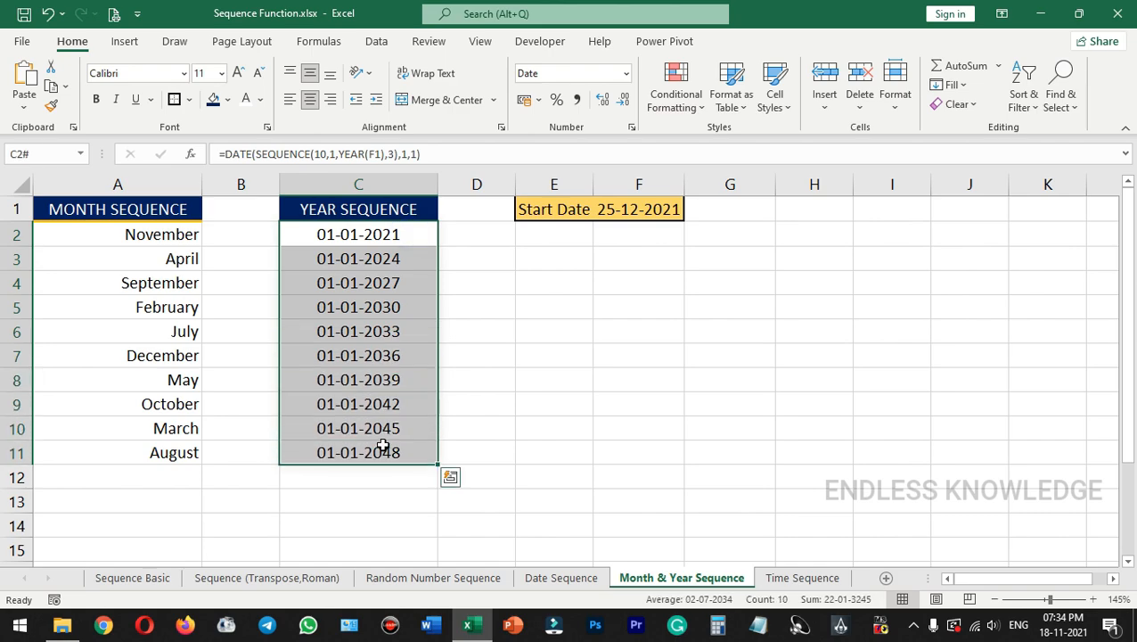
key("ctrl+1")
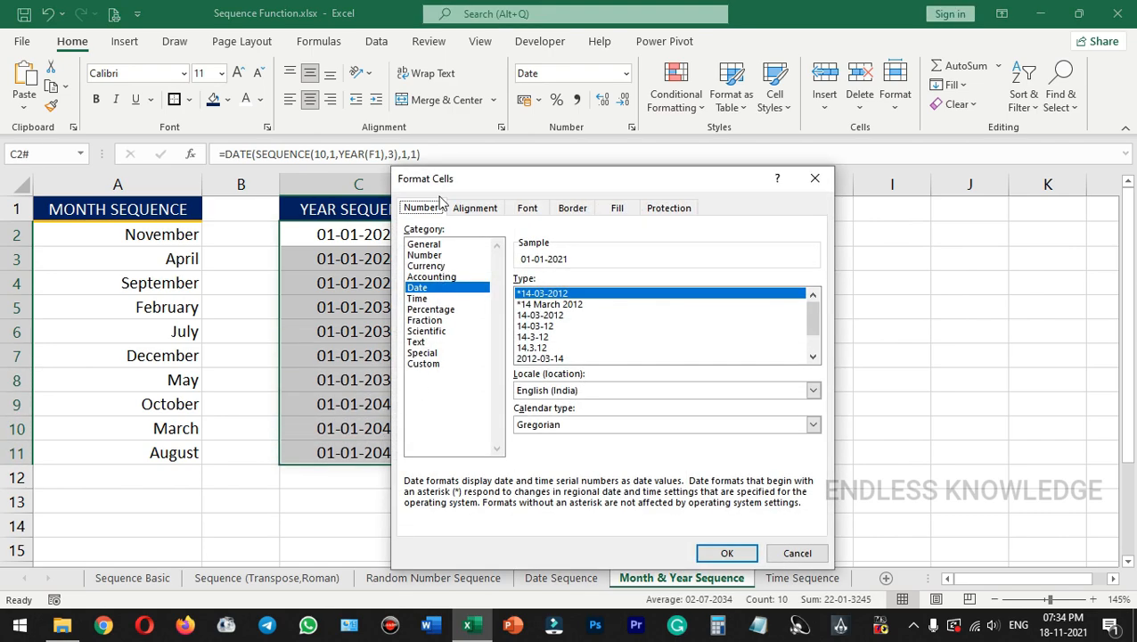
left_click_drag(441, 190, 577, 192)
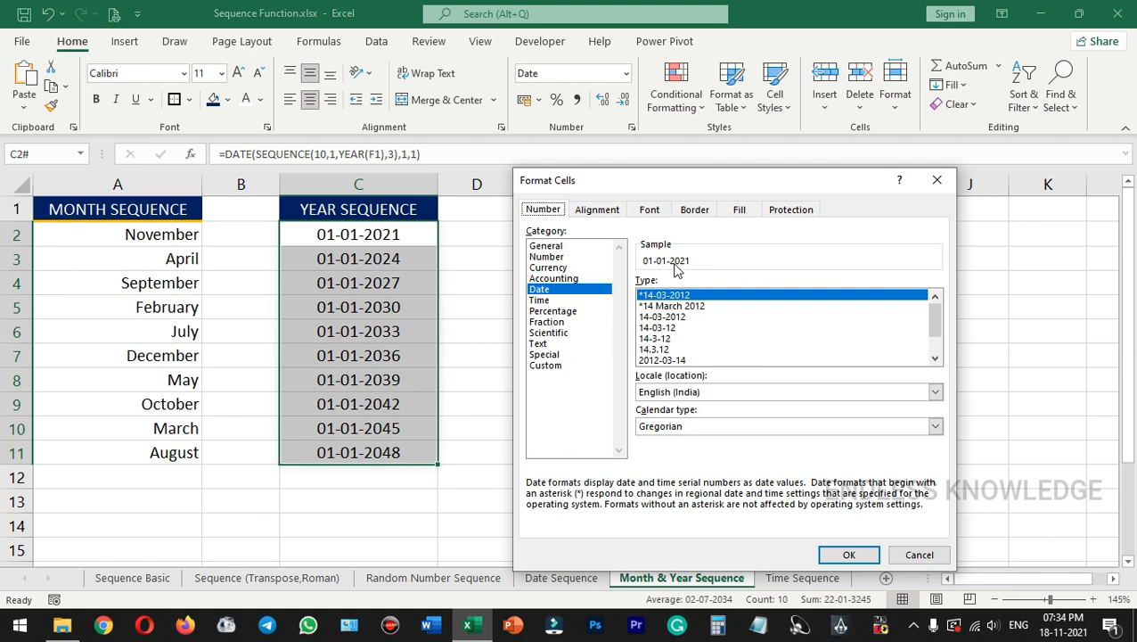
scroll(686, 331, "down", 1)
scroll(686, 331, "up", 1)
left_click(546, 365)
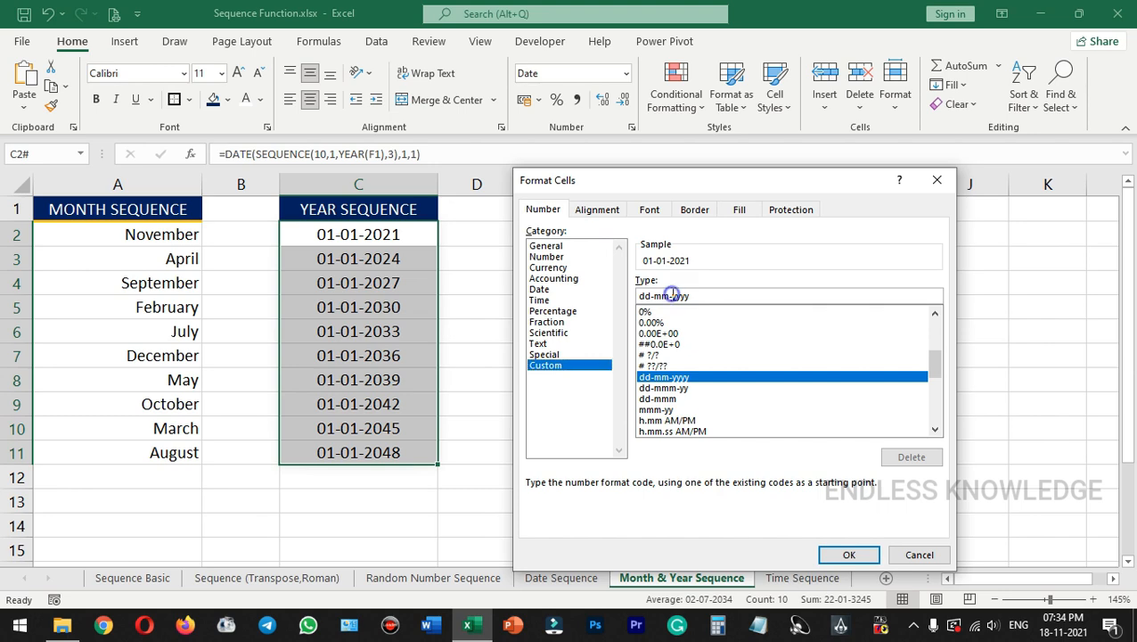
left_click_drag(675, 296, 627, 294)
key("BackSpace")
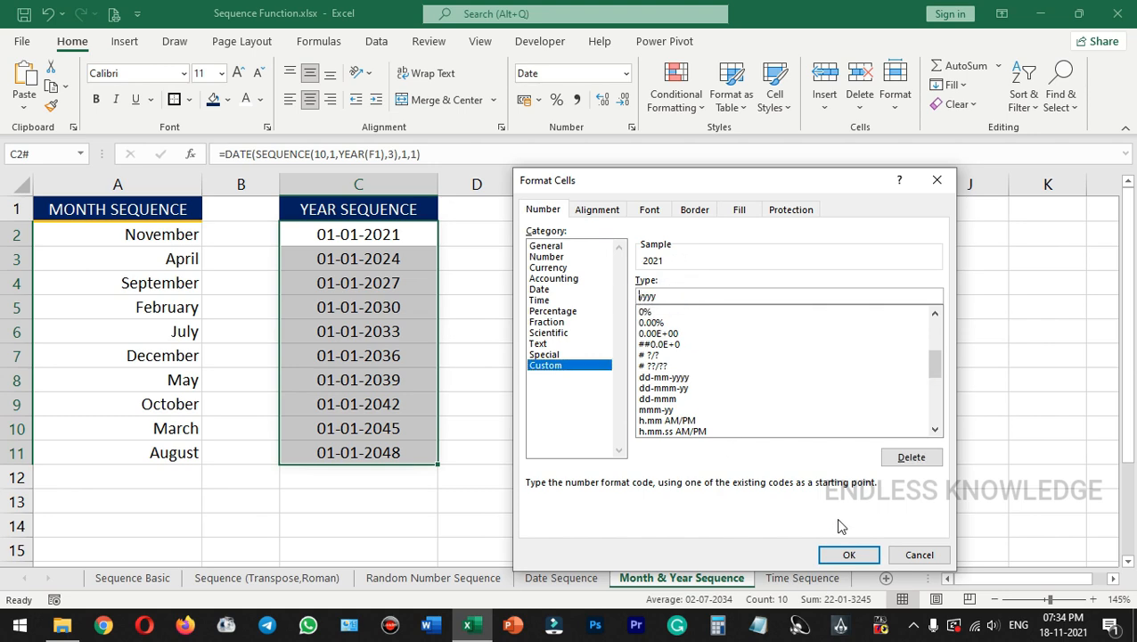
left_click(847, 555)
left_click(397, 282)
left_click(389, 234)
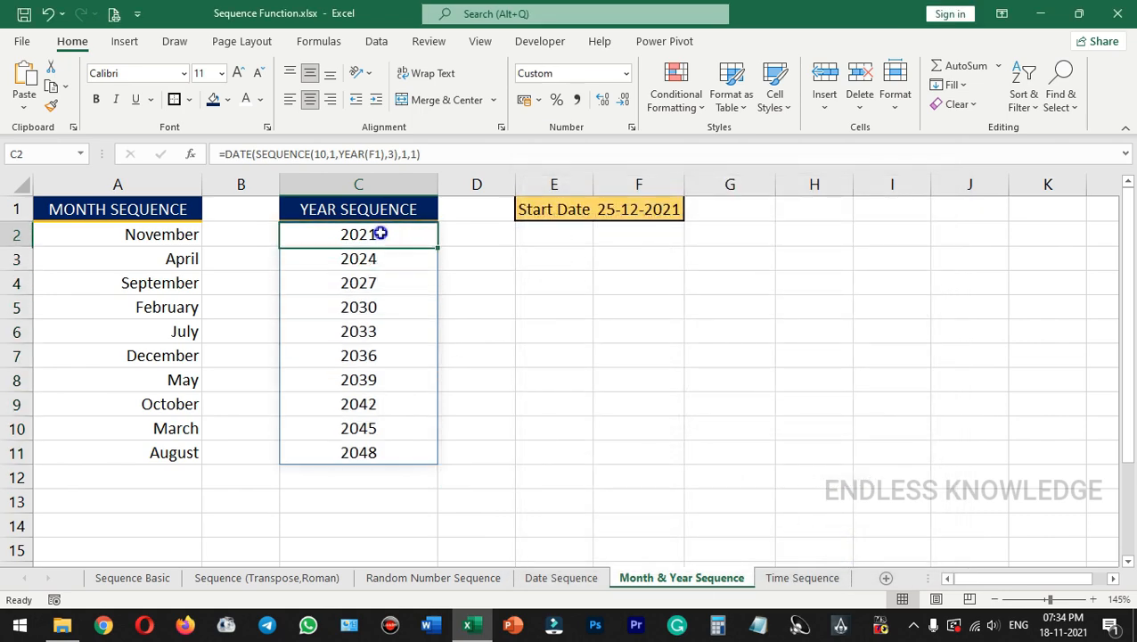
left_click(381, 258)
left_click(382, 280)
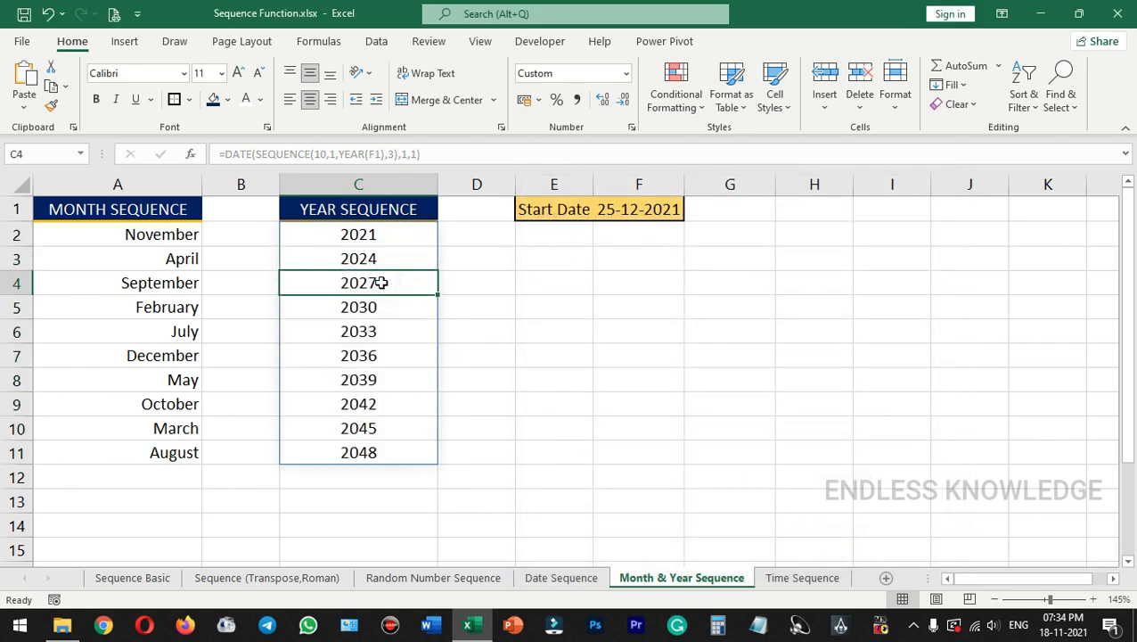
left_click(488, 277)
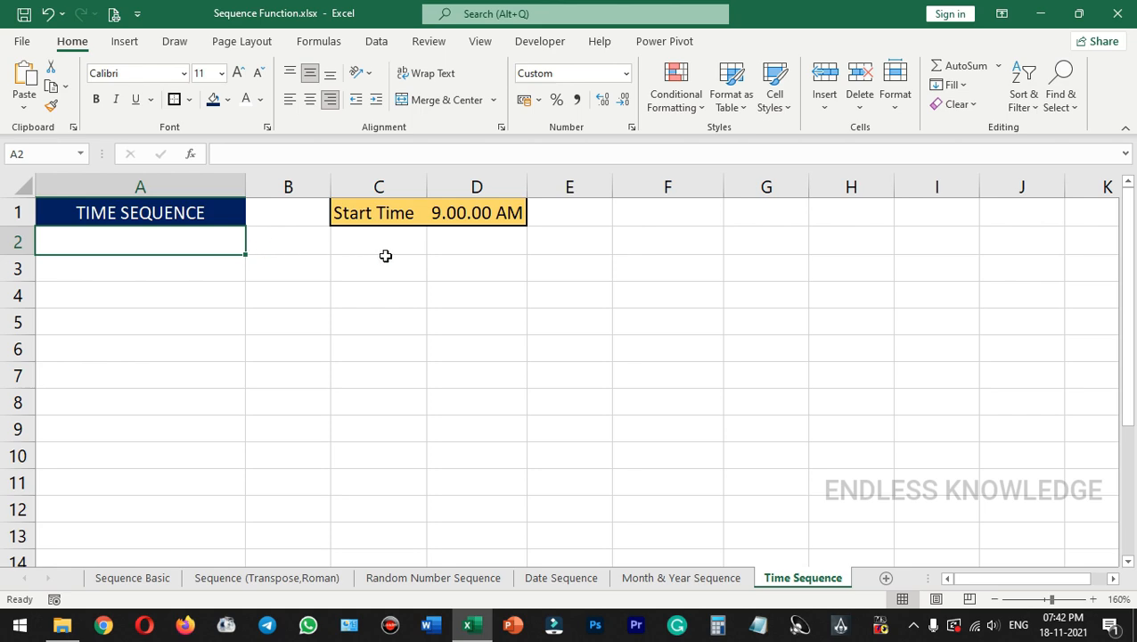
On the Time Sequence sheet, apply the Time number format to the start time in D1.
left_click(513, 213)
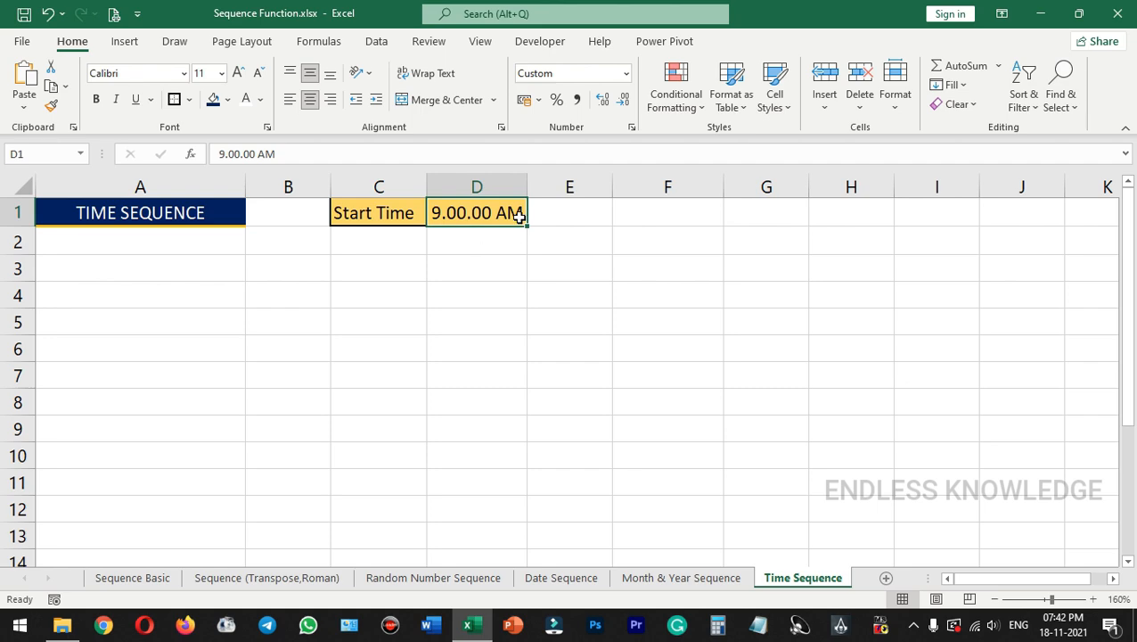
left_click(500, 239)
left_click(477, 215)
left_click(627, 73)
left_click(587, 345)
Begin the TIME SEQUENCE formula in A2 with 10 rows, 1 column and the start time in D1: =SEQUENCE(10,1,D1,.
left_click(192, 242)
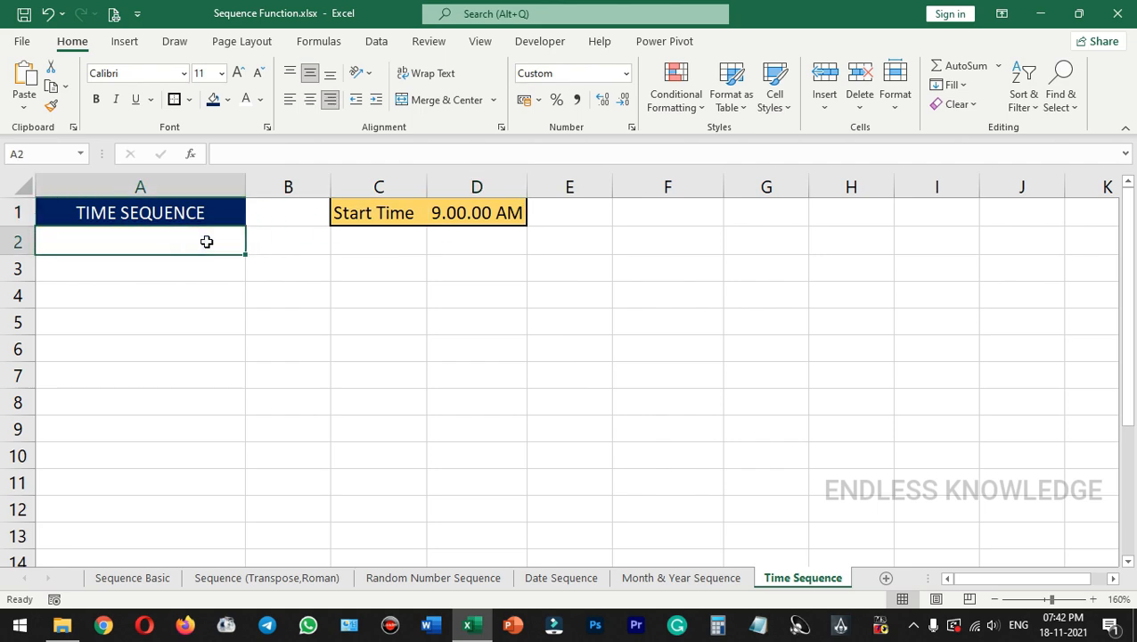
type("=seq")
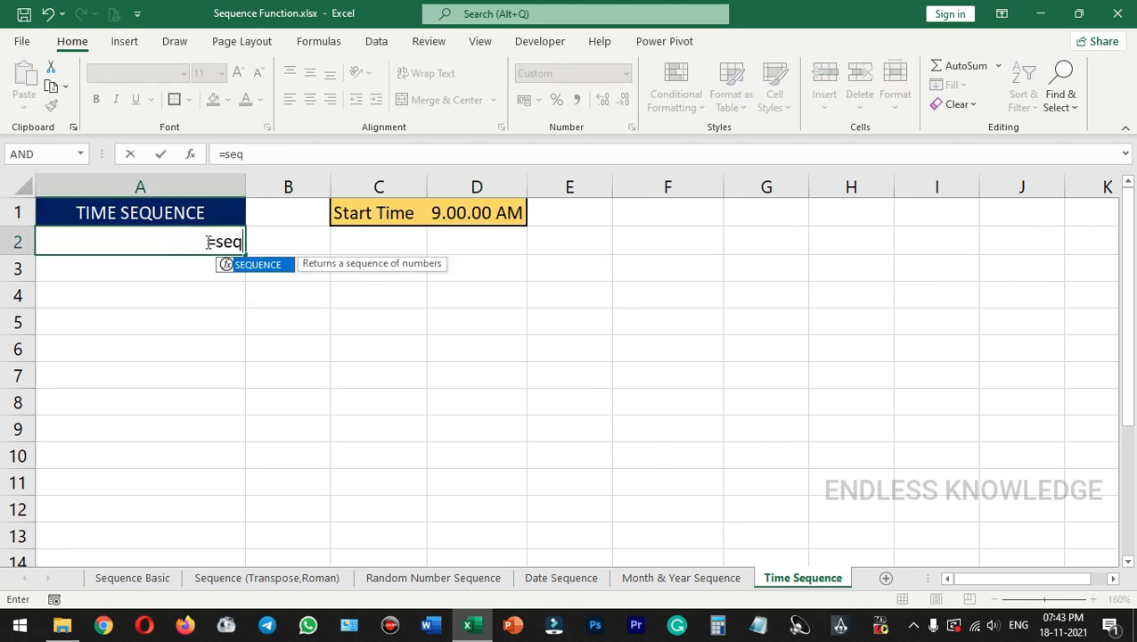
key("Tab")
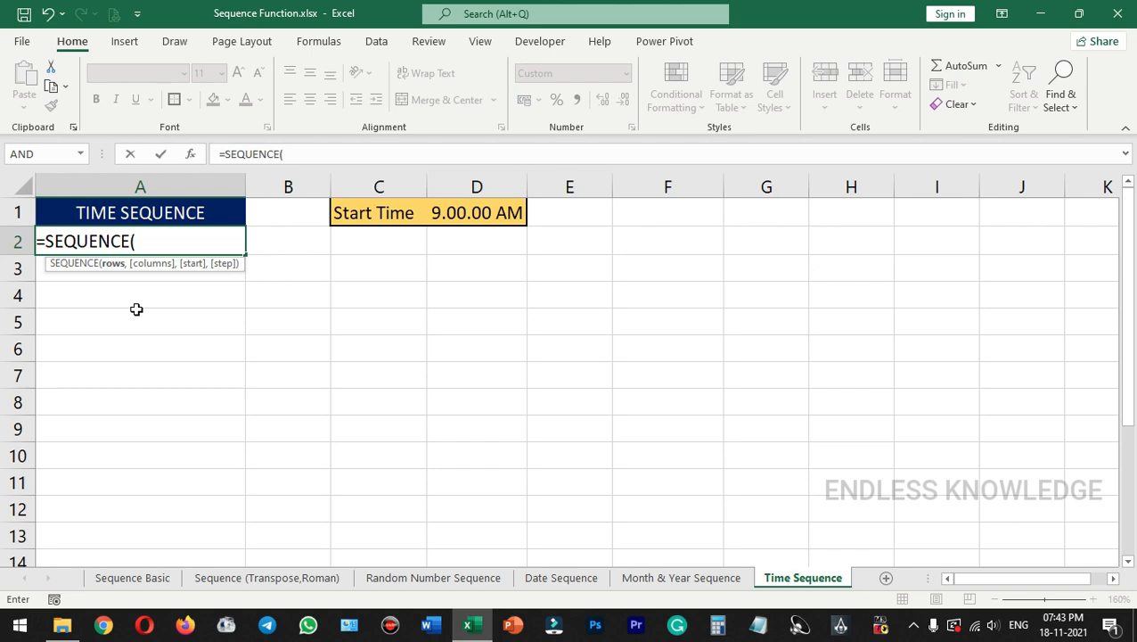
type("10,")
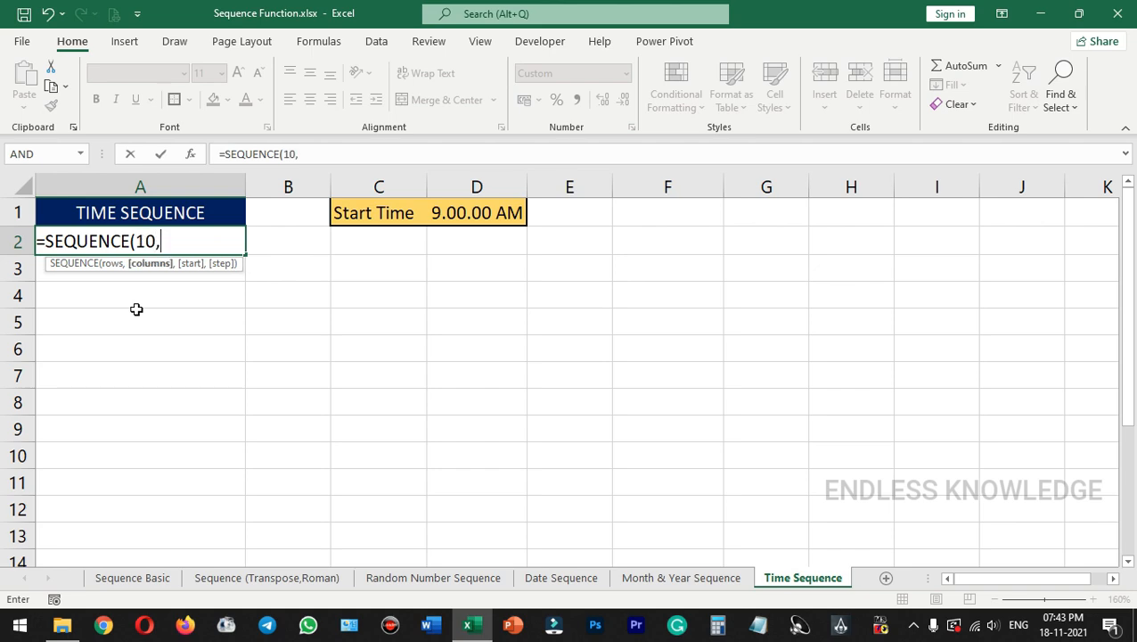
type("1,")
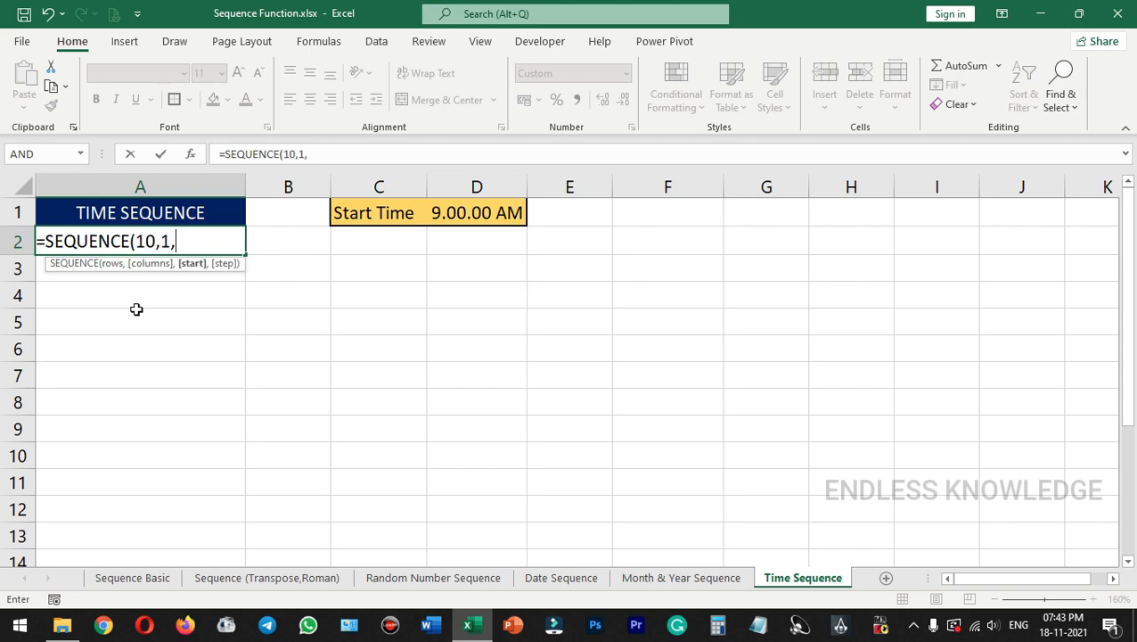
left_click(481, 215)
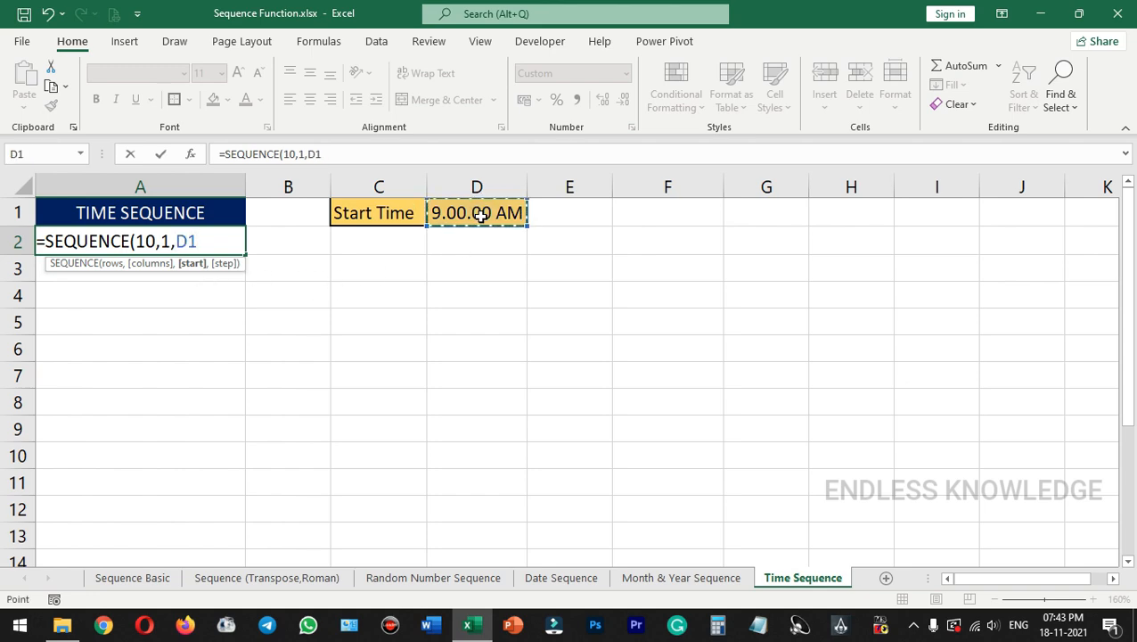
type(",")
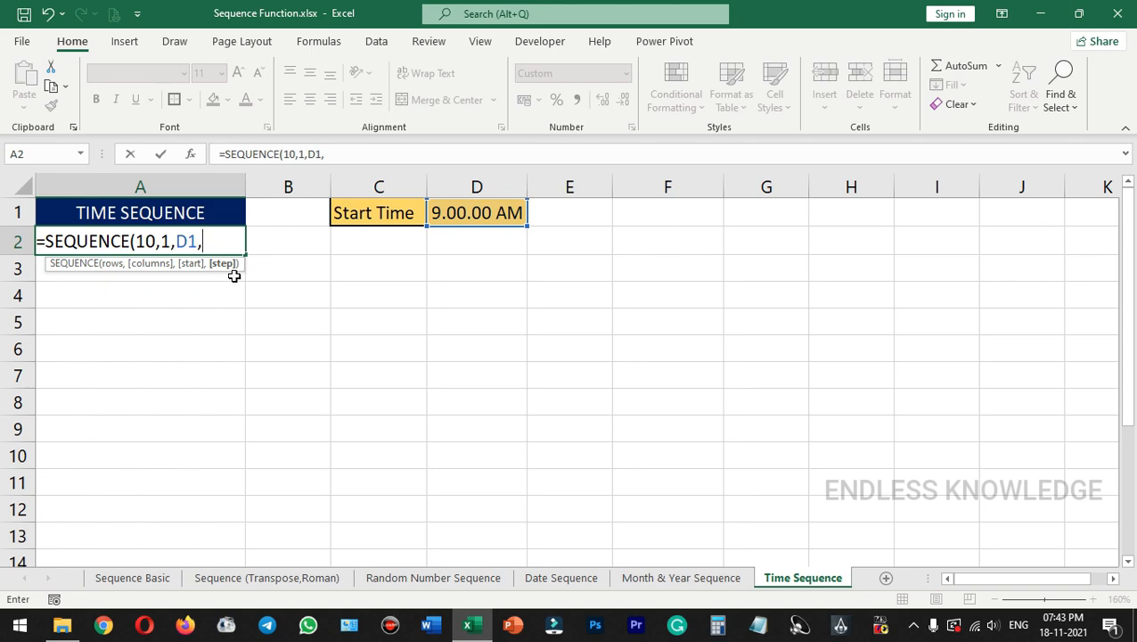
Use a nested TIME of 2 hours, 30 minutes and 00 seconds as the step, and enter A2 as =SEQUENCE(10,1,D1,TIME(2,30,00)).
type("t")
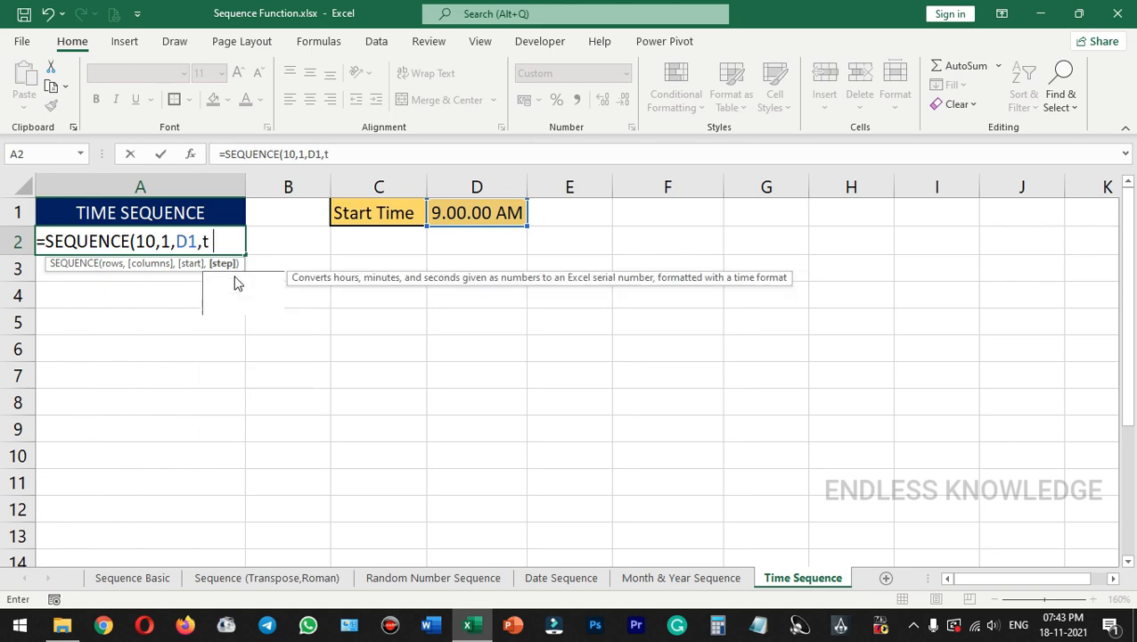
type("ime")
key("Tab")
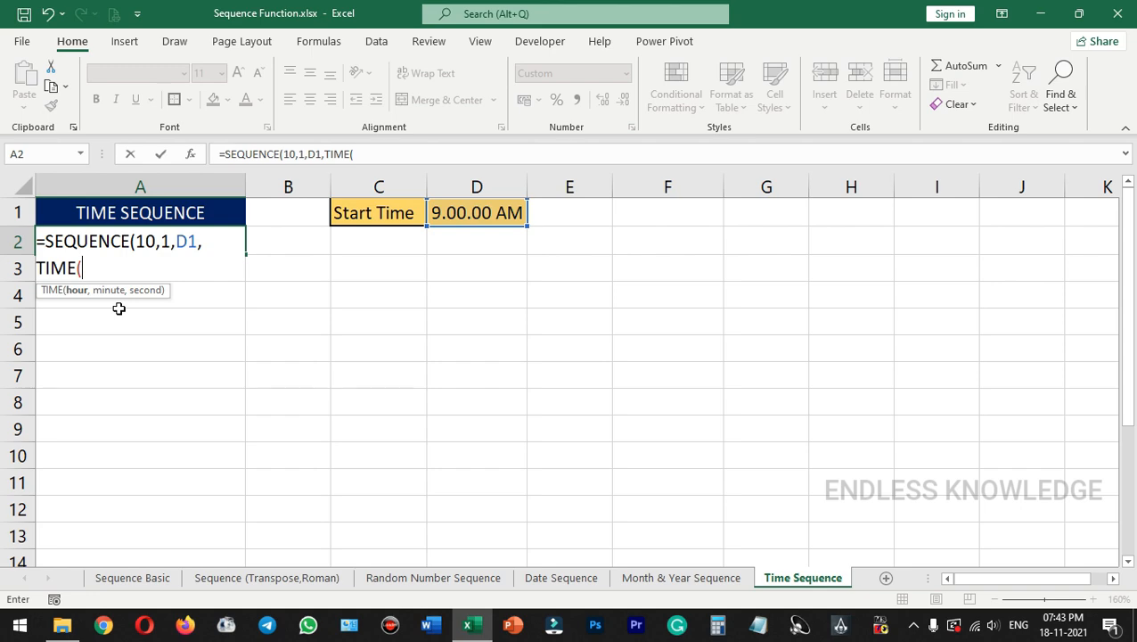
type("9")
key("BackSpace")
type("2,")
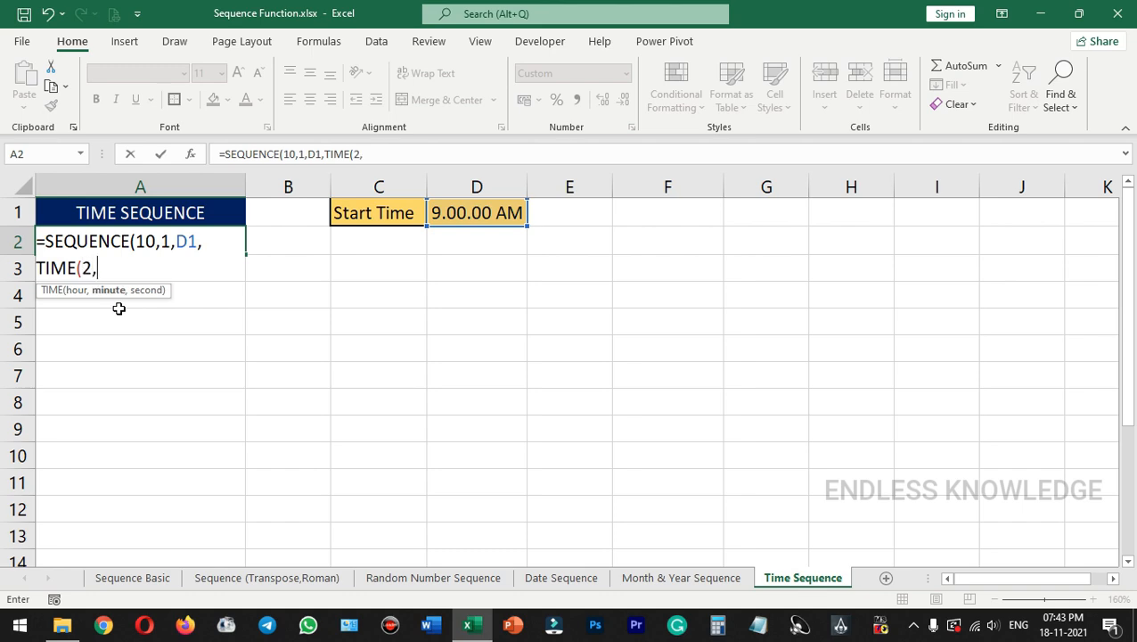
type("30,00")
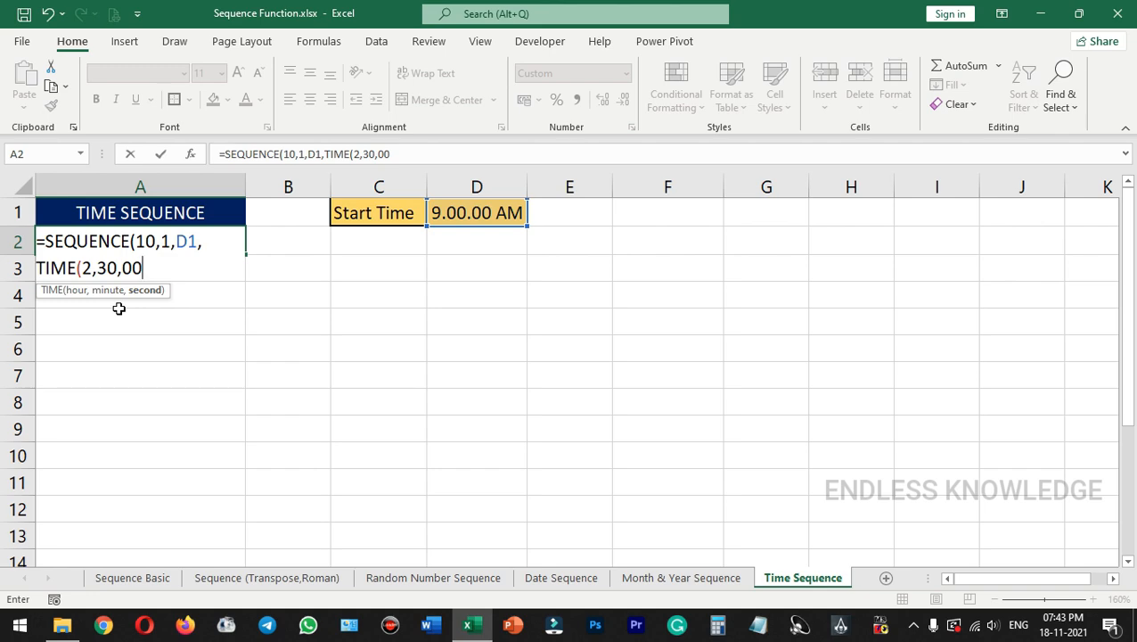
type(")")
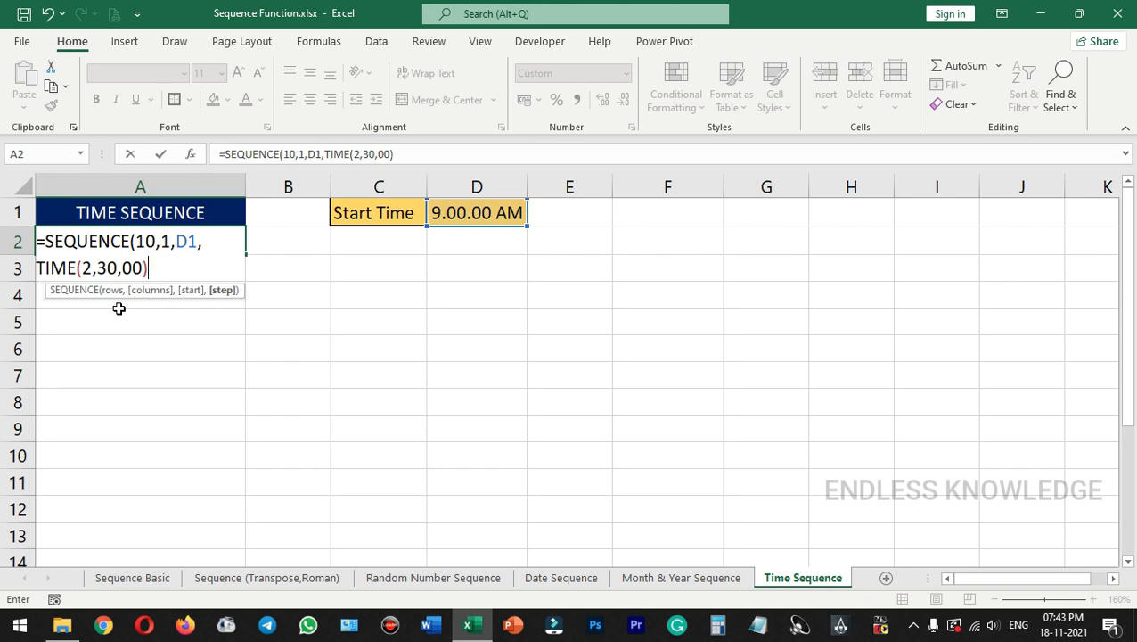
type(")")
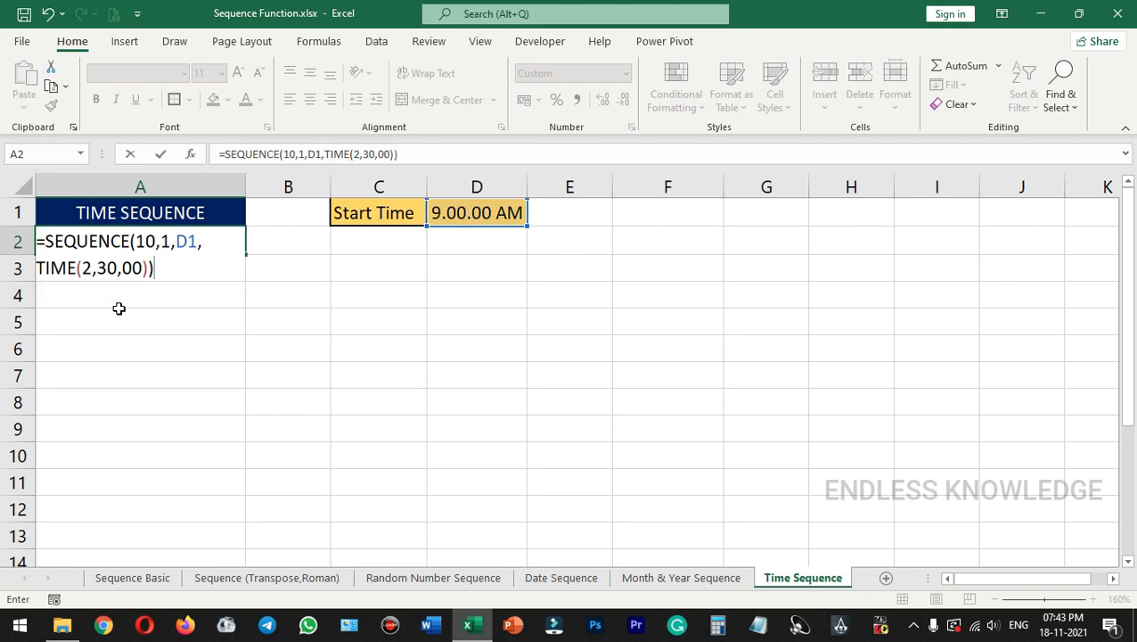
key("Return")
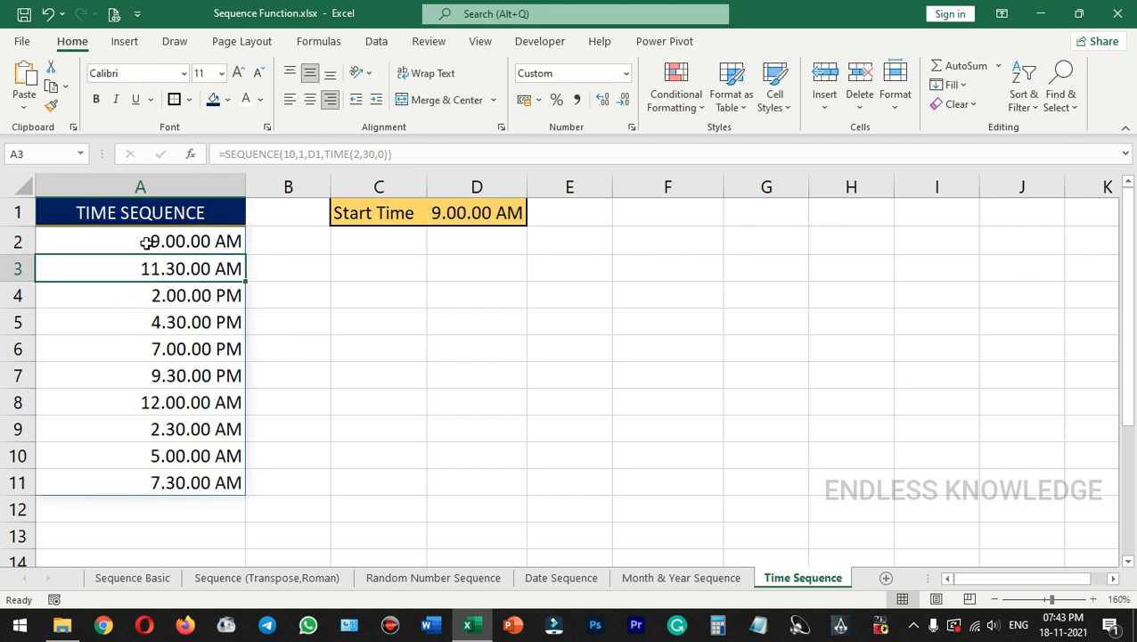
Examine the times spilled into A2:A11, the number formats available for them and the formula in A2.
left_click(146, 242)
left_click(146, 263)
left_click(141, 296)
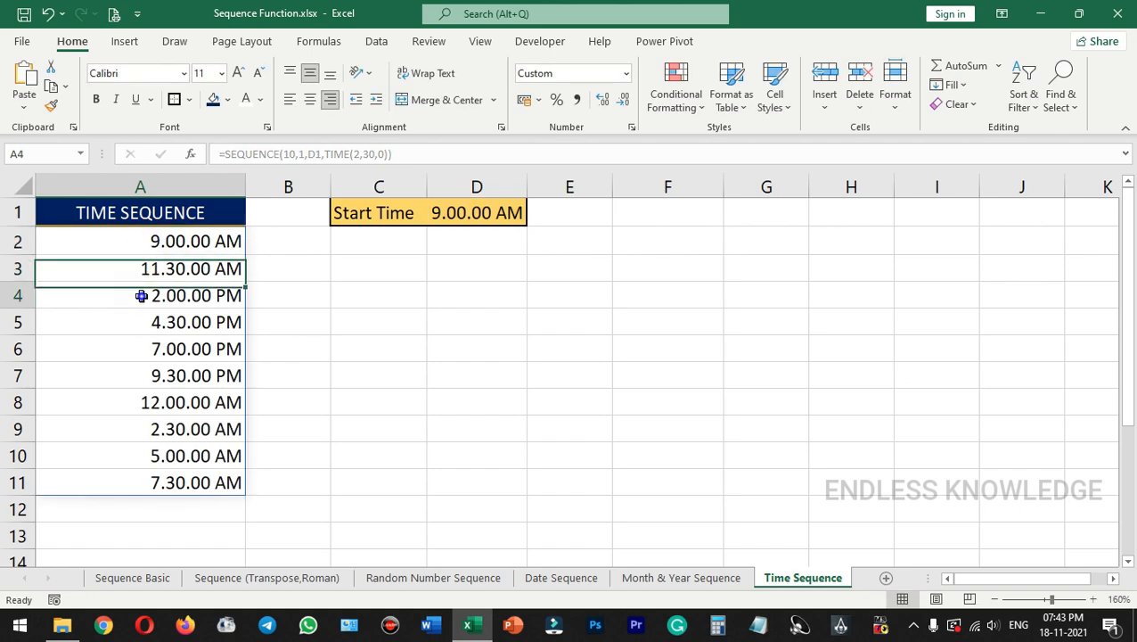
left_click(150, 319)
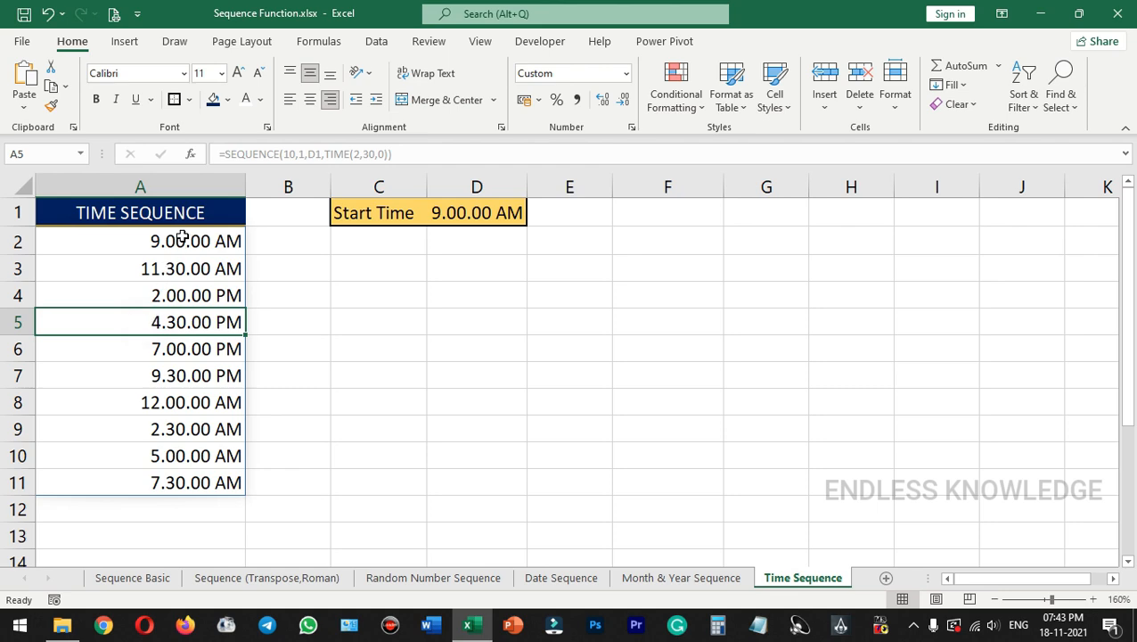
left_click_drag(182, 235, 183, 486)
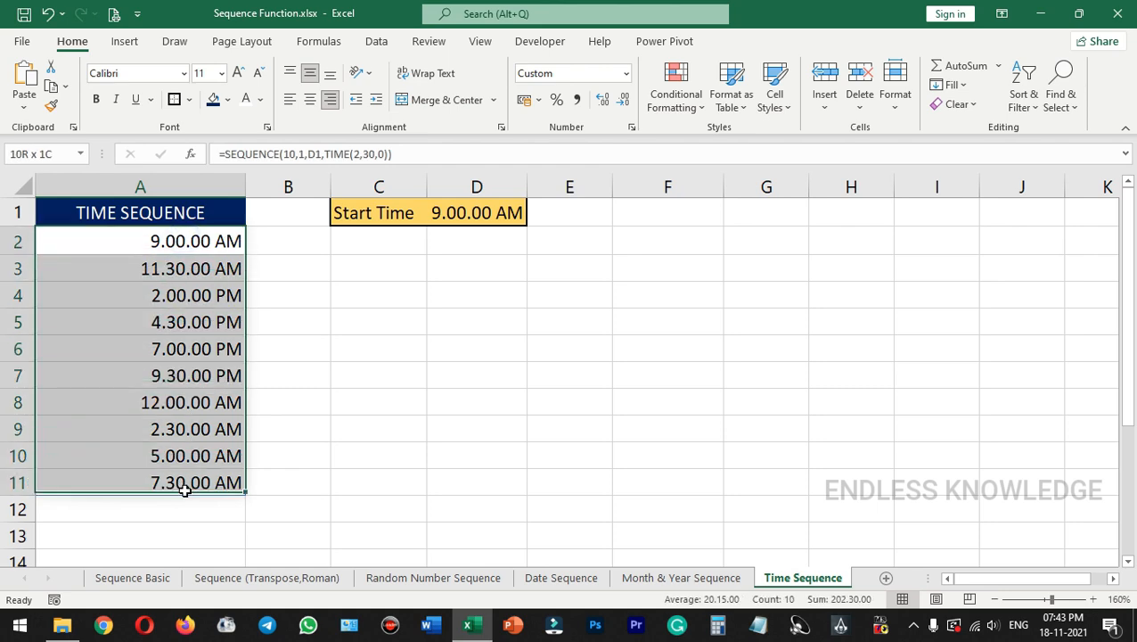
left_click(628, 73)
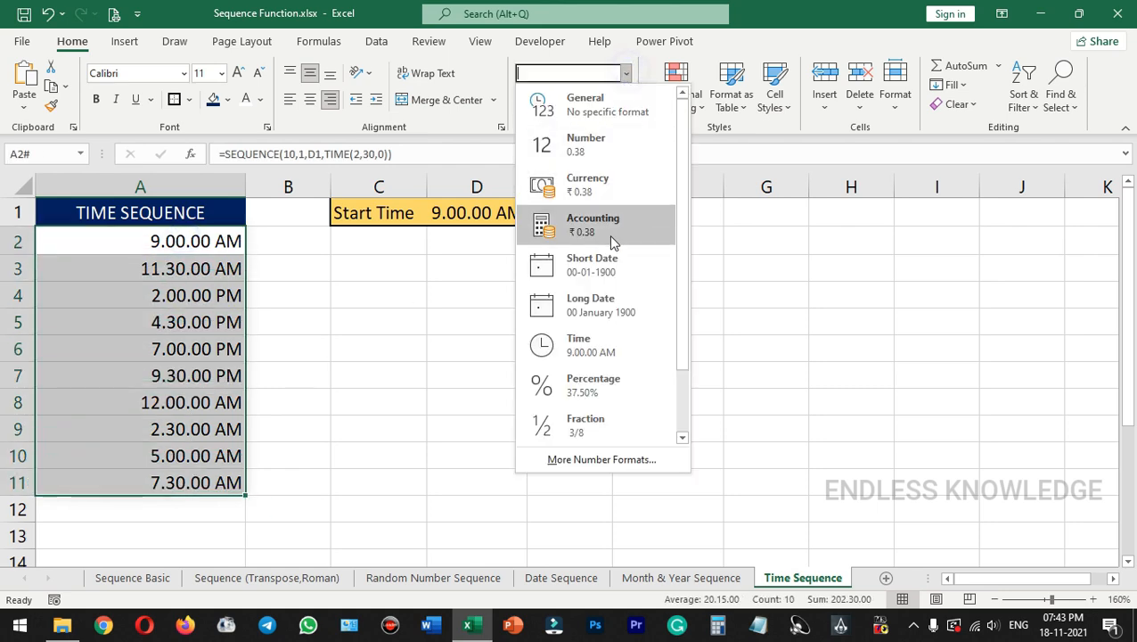
left_click(182, 243)
left_click(185, 241)
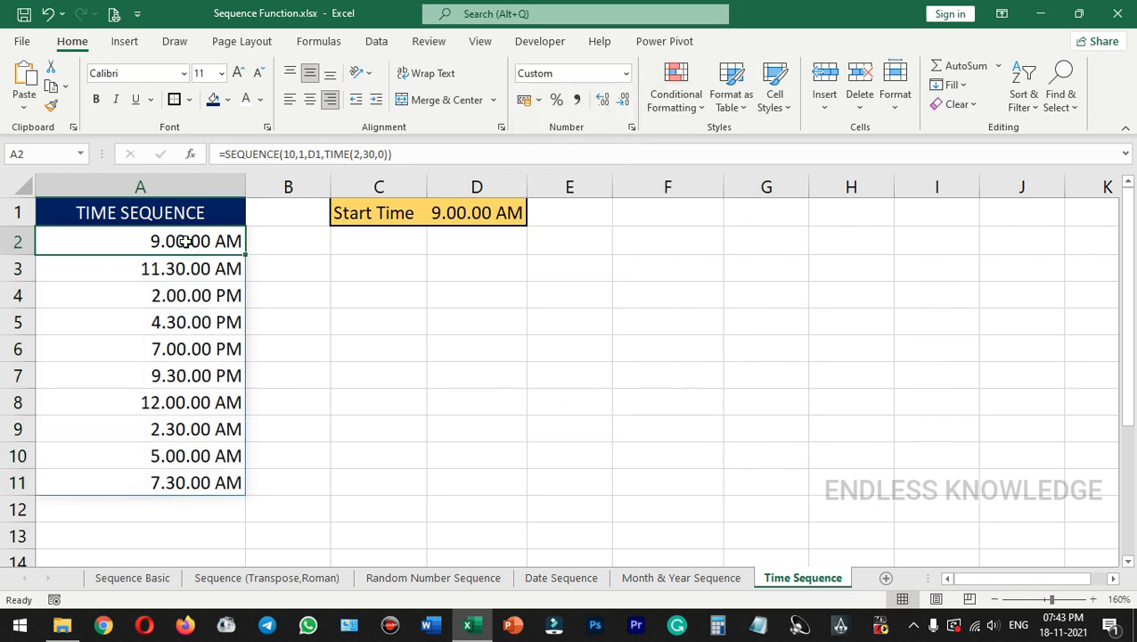
Enter =SEQUENCE(10) in E2 as a simple ten-row sequence.
left_click(570, 241)
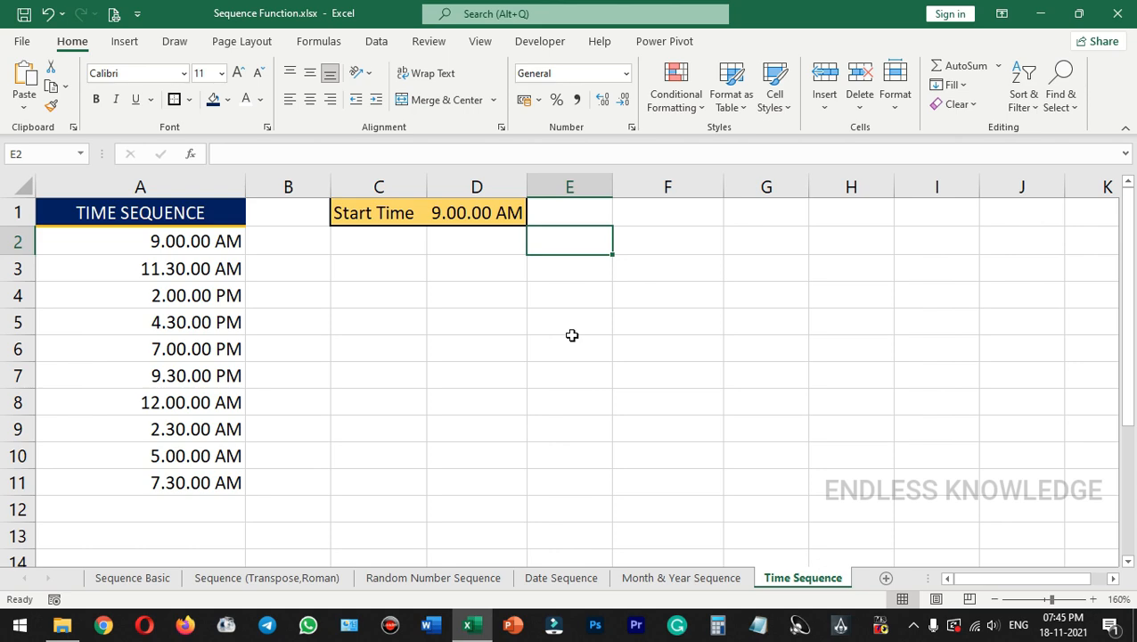
type("=seq")
key("Tab")
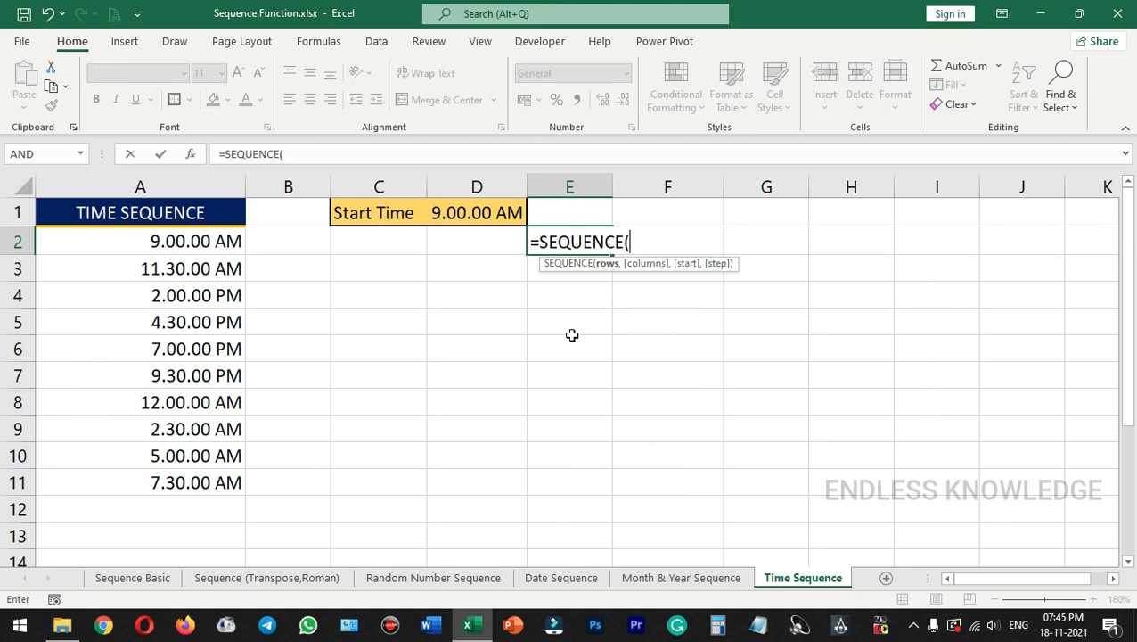
type("10)")
key("Return")
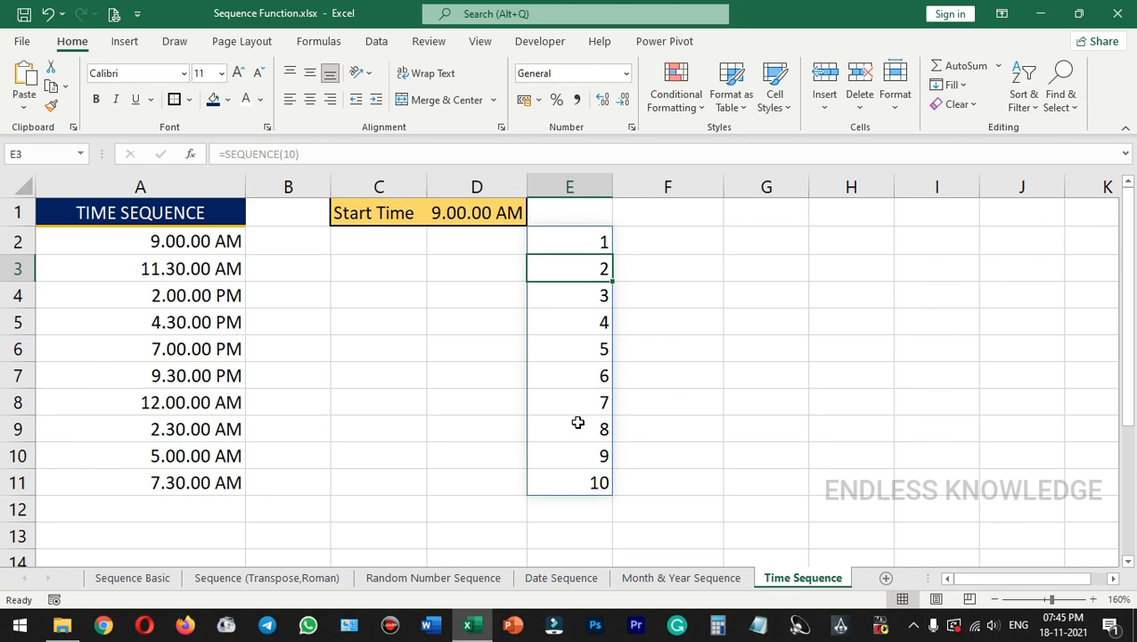
Enter the text fd in E7 inside the sequence's spill range, and clear that cell again.
left_click(588, 374)
type("fd")
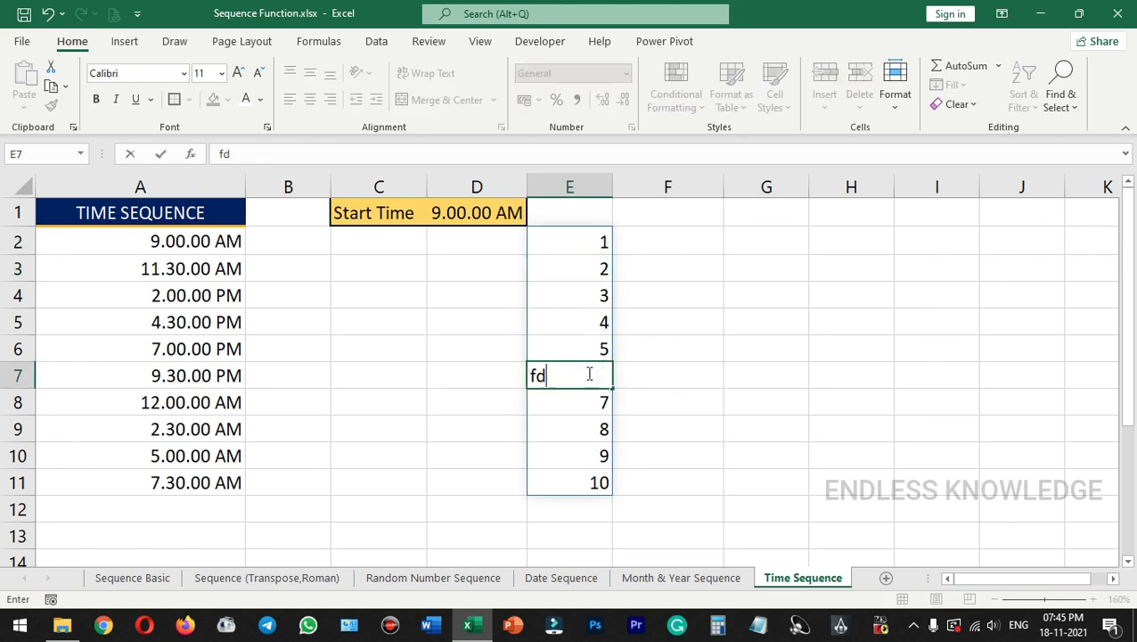
key("Return")
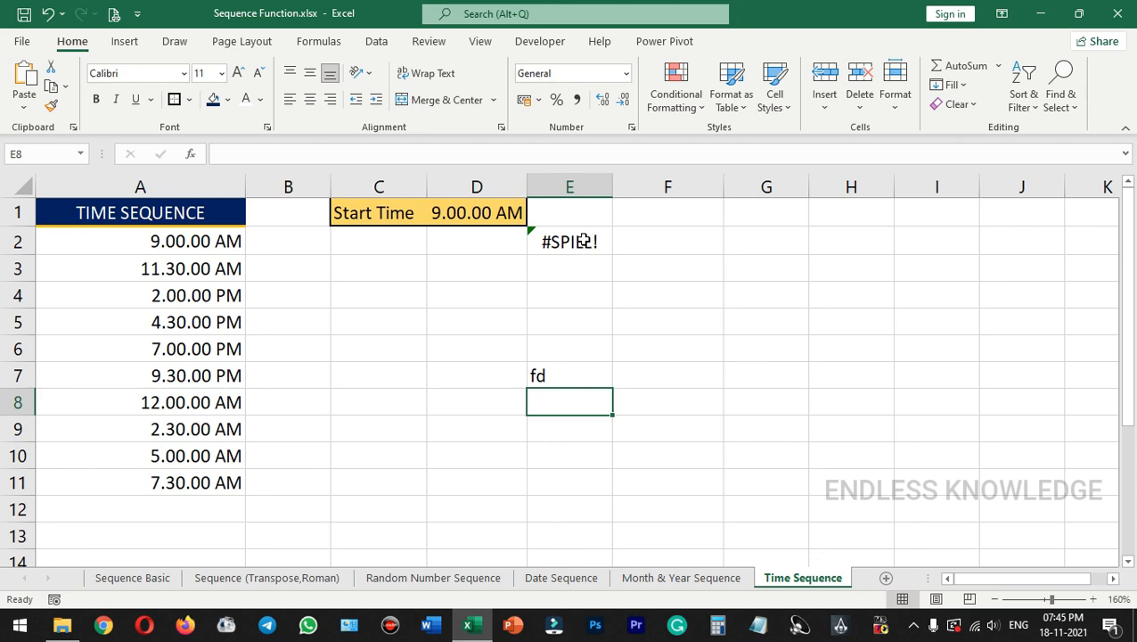
left_click(572, 376)
key("Delete")
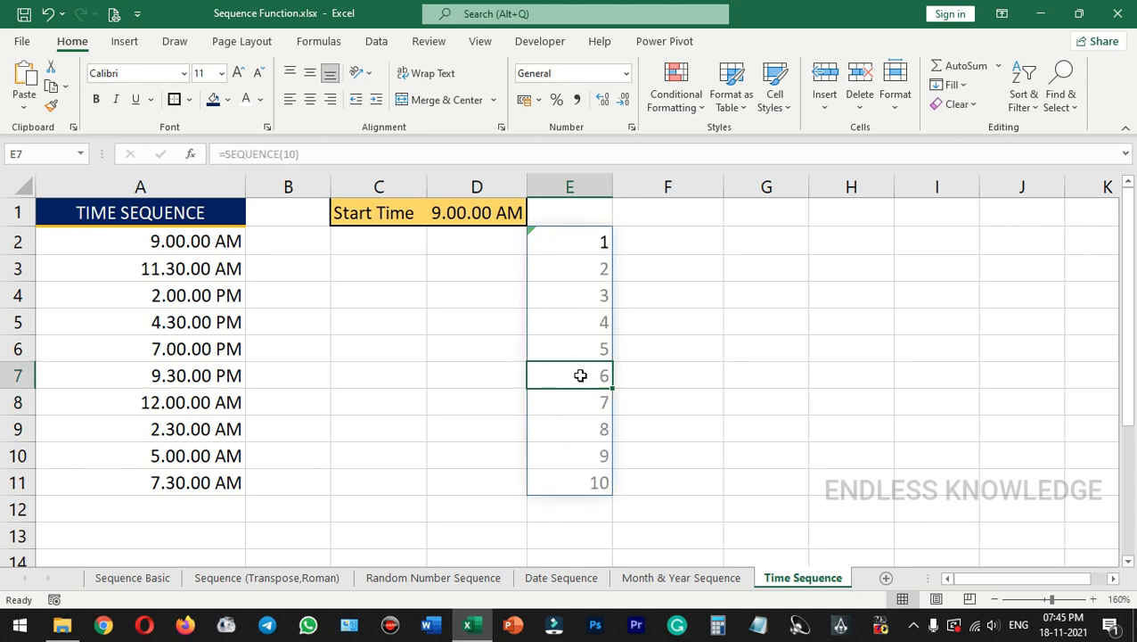
Enter the text fsdfs in E13 below the sequence's spill range, and clear that cell again.
key("Down")
key("Down")
key("Down")
key("Down")
key("Down")
key("Down")
type("fsdfs")
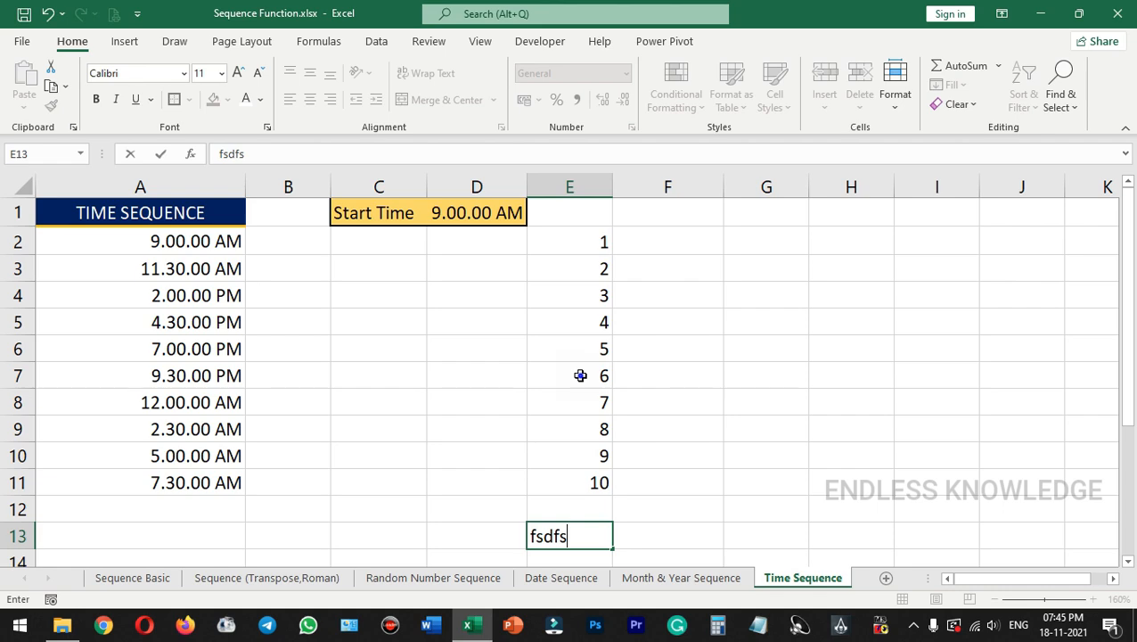
left_click(580, 375)
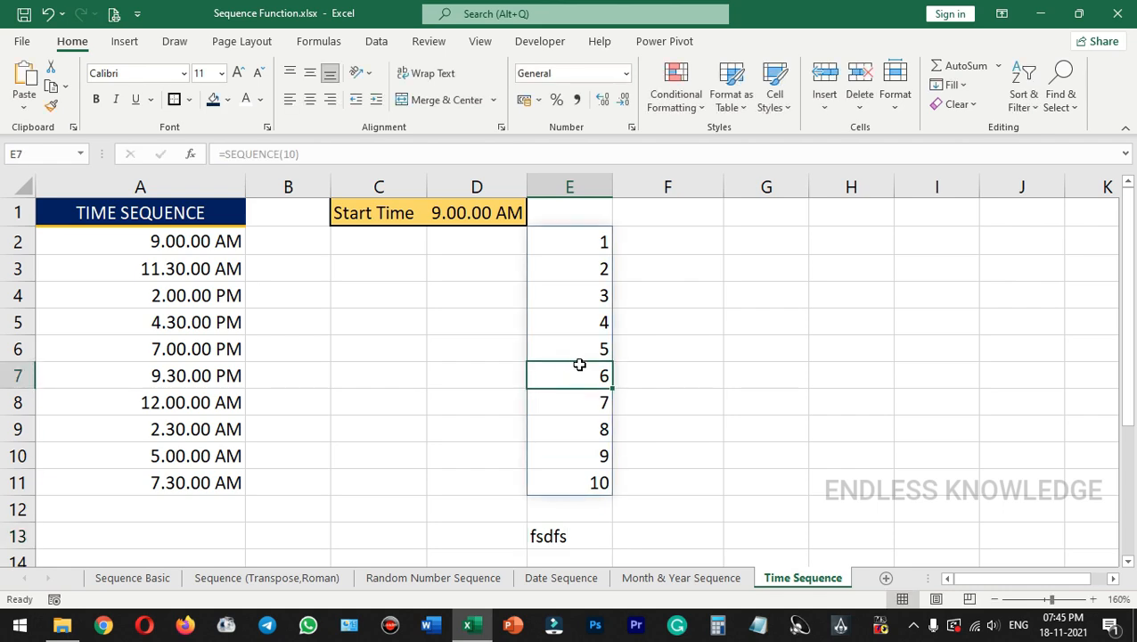
left_click(558, 532)
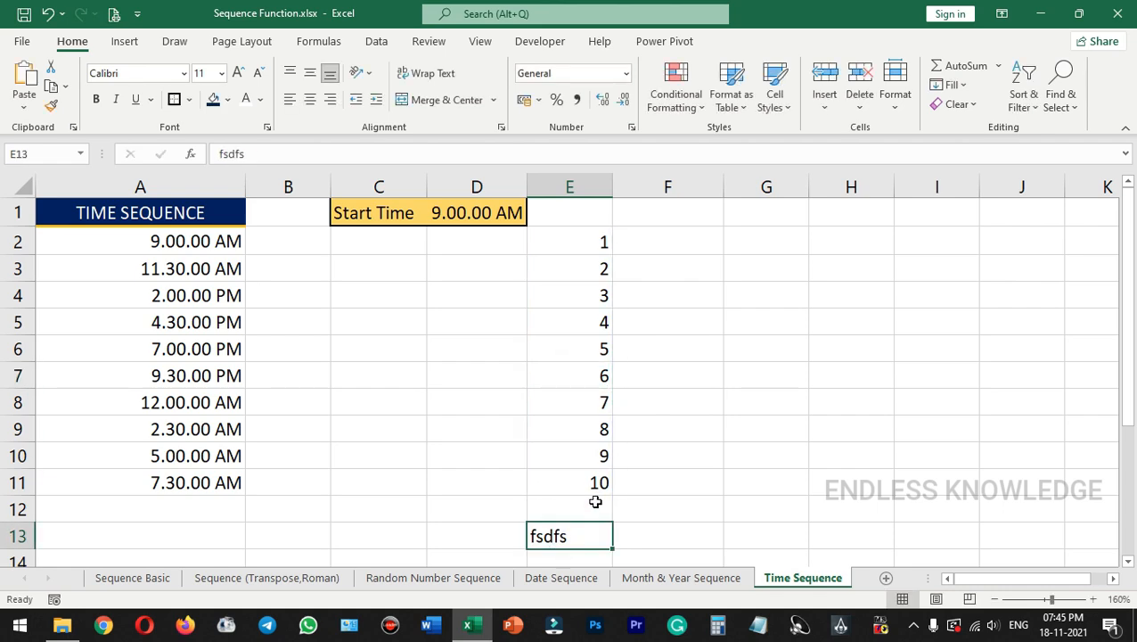
key("Delete")
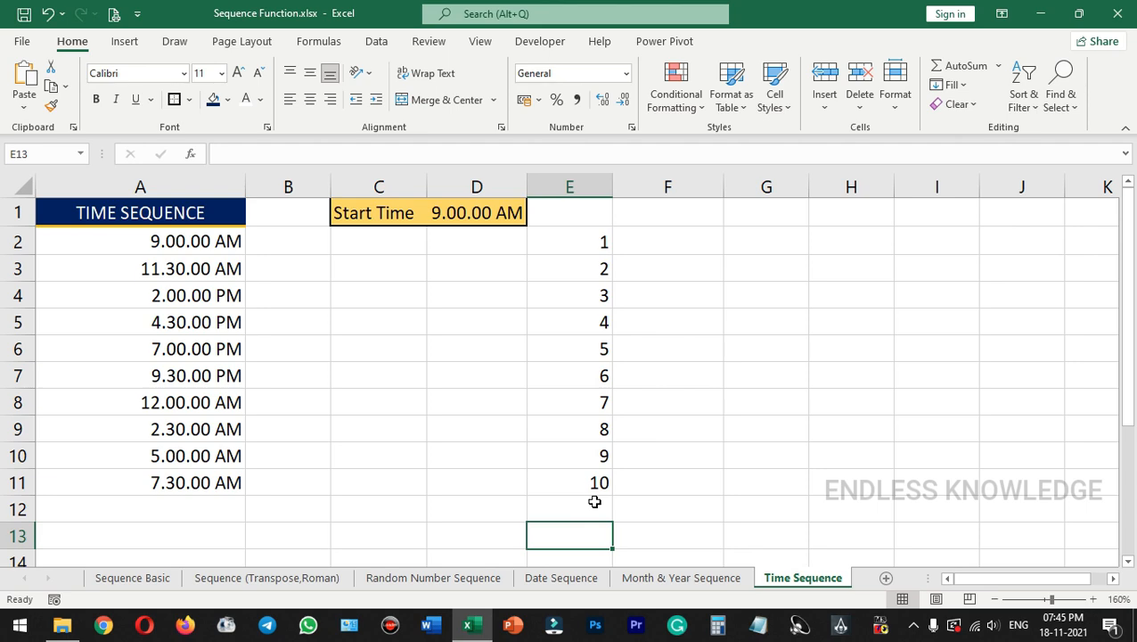